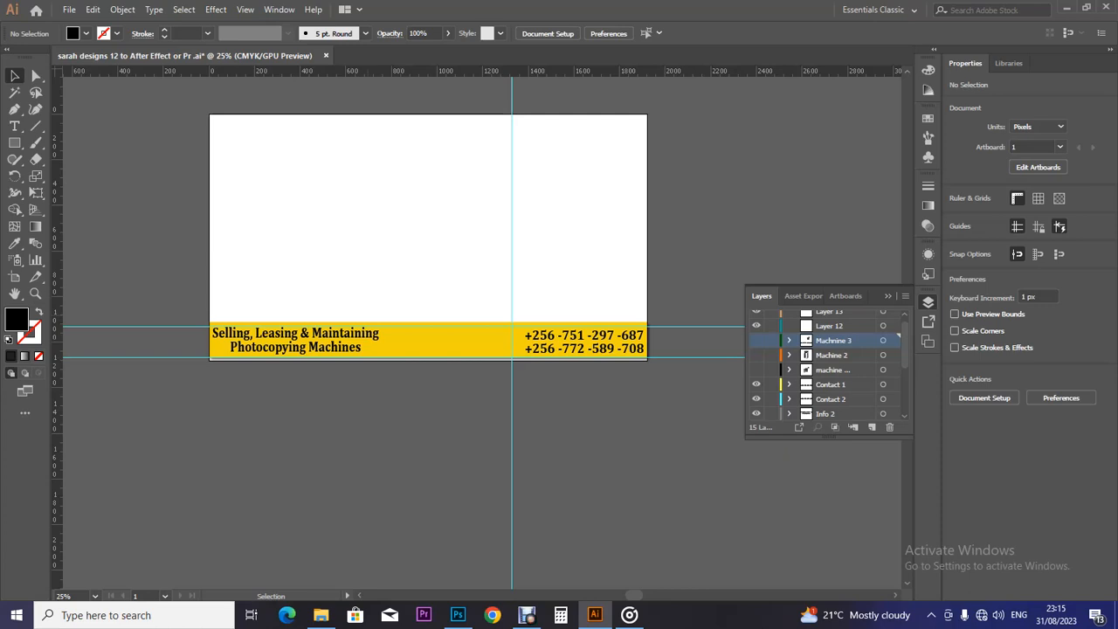
Switch to File Explorer, open the desktop folder "Machines with no bg" and pick image 5
click(321, 615)
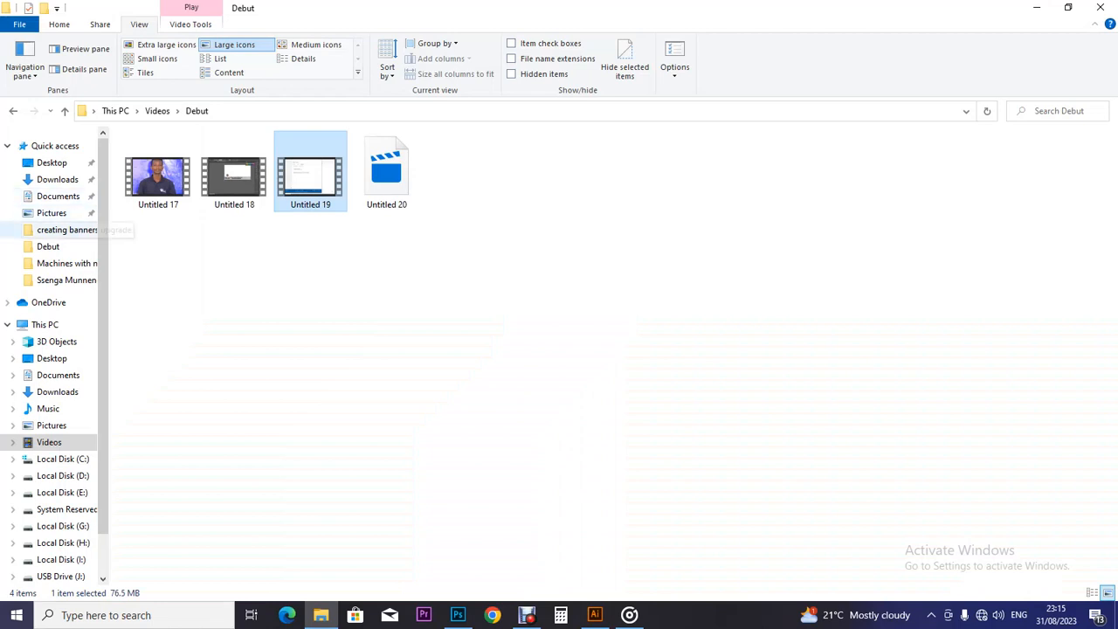
click(53, 162)
double_click(176, 171)
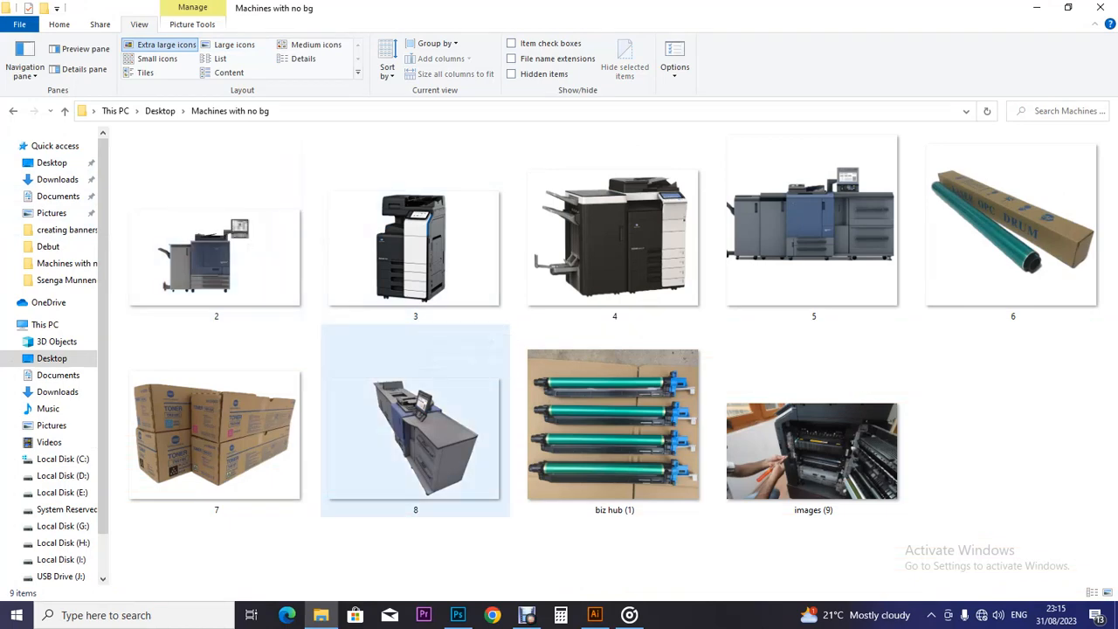
click(397, 336)
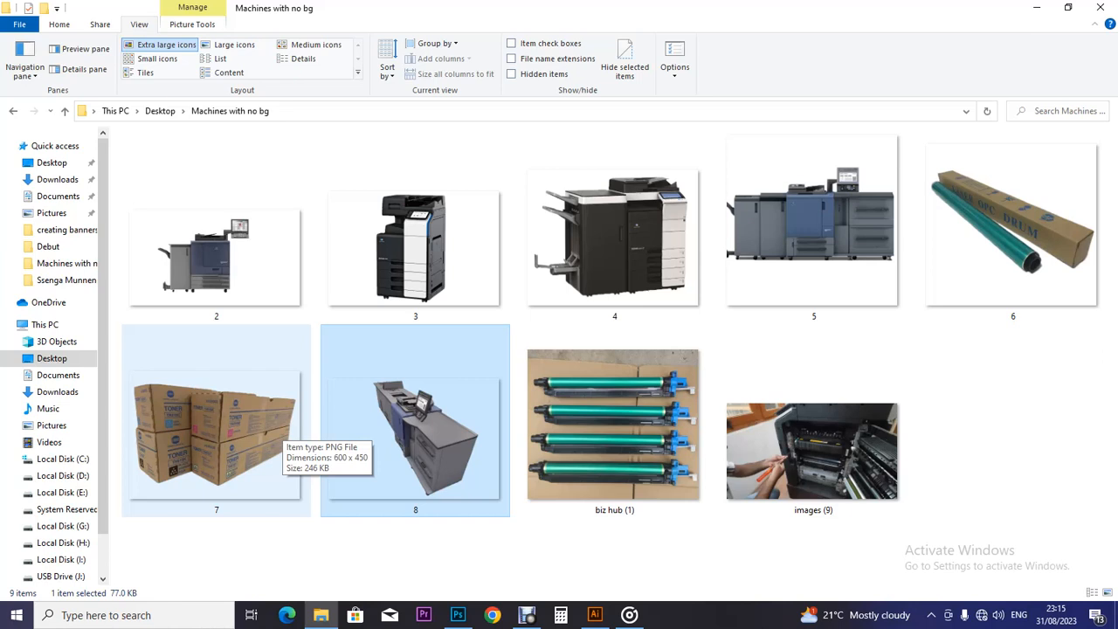
click(614, 236)
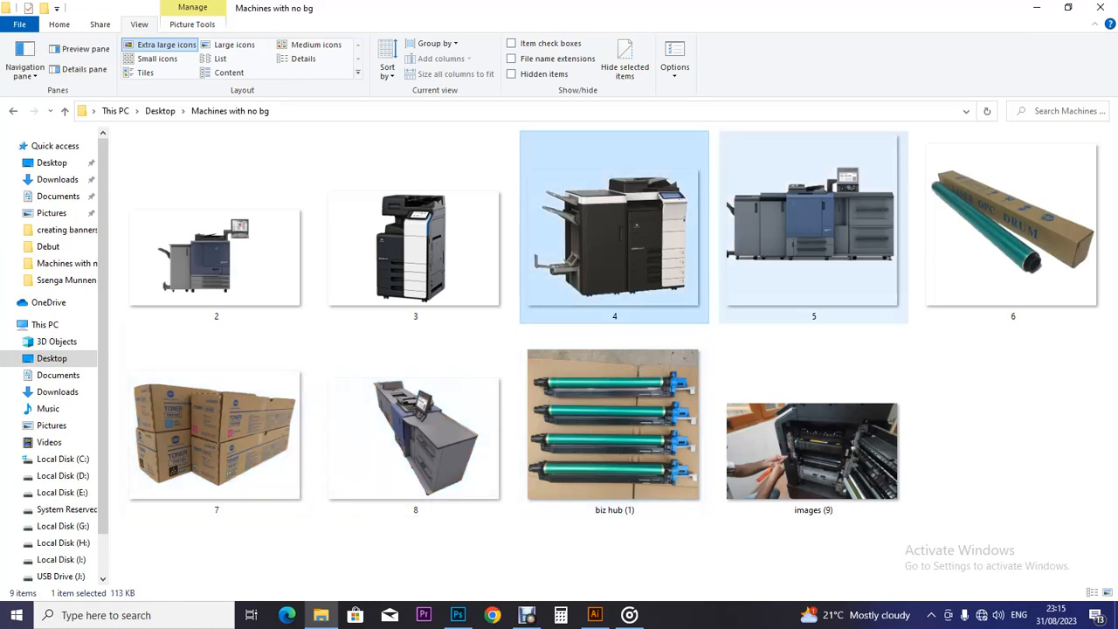
click(812, 262)
drag(752, 234, 475, 289)
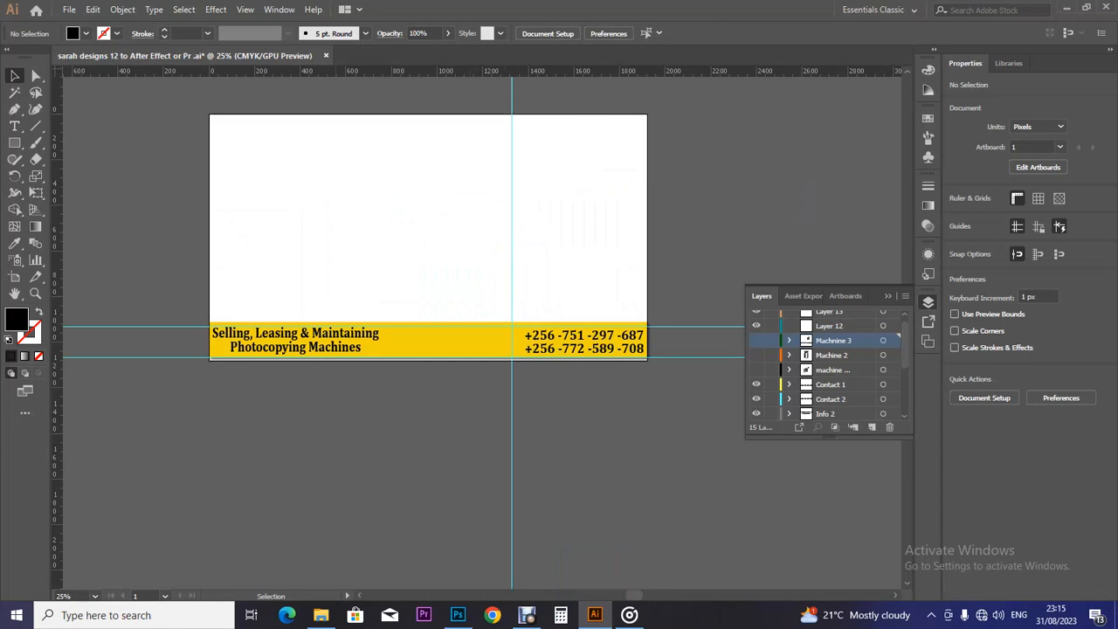
Place image 5 from the "Machines with no bg" folder on Layer 12 and embed it in the document
click(757, 340)
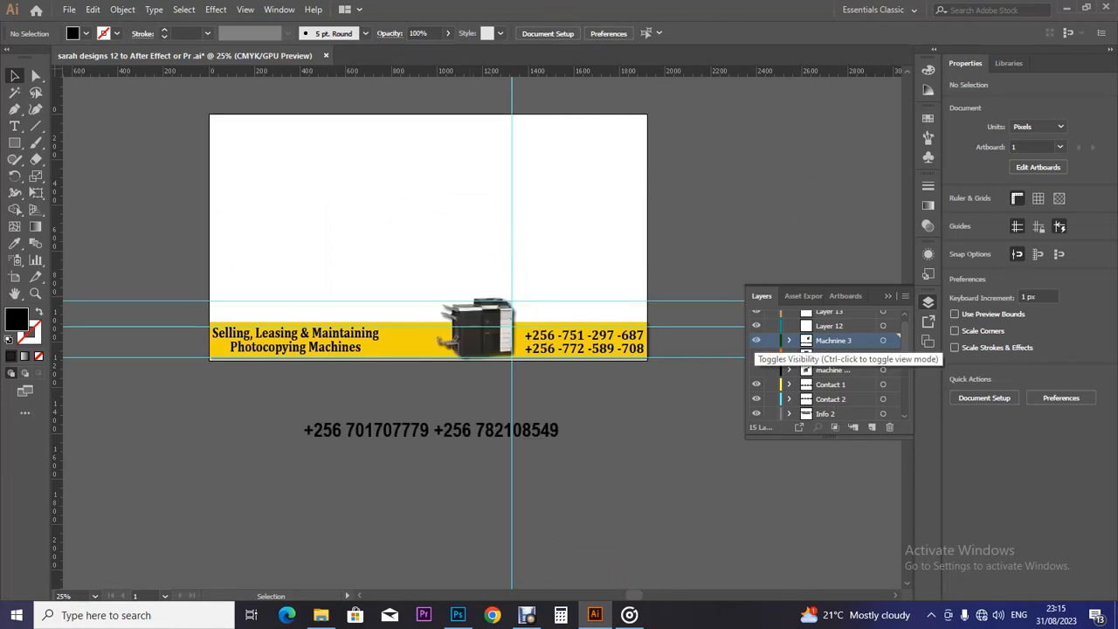
click(757, 339)
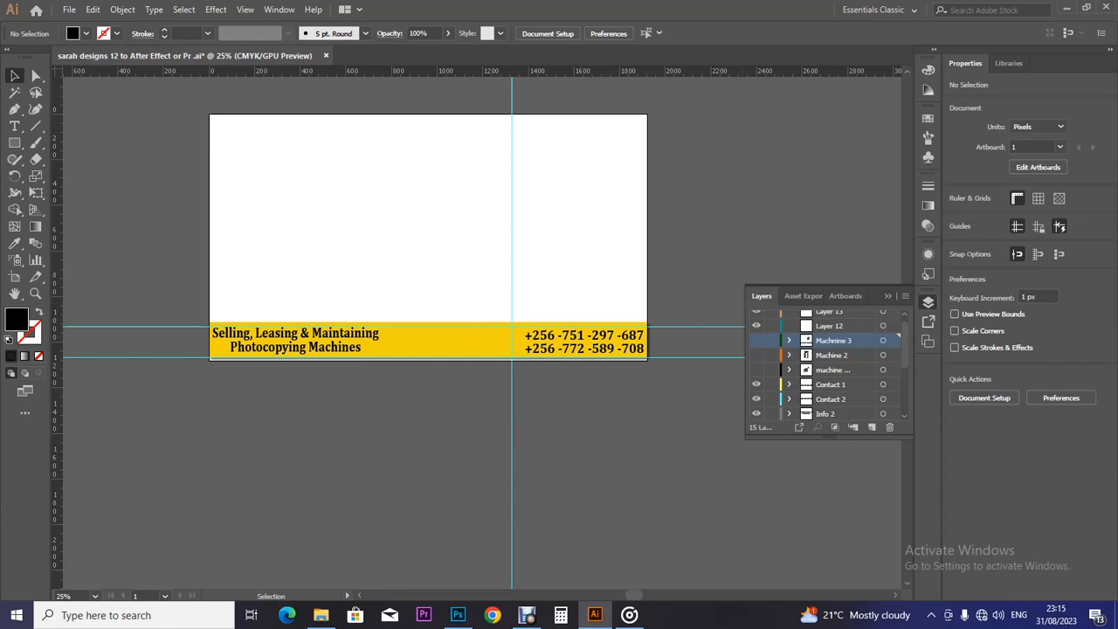
click(844, 325)
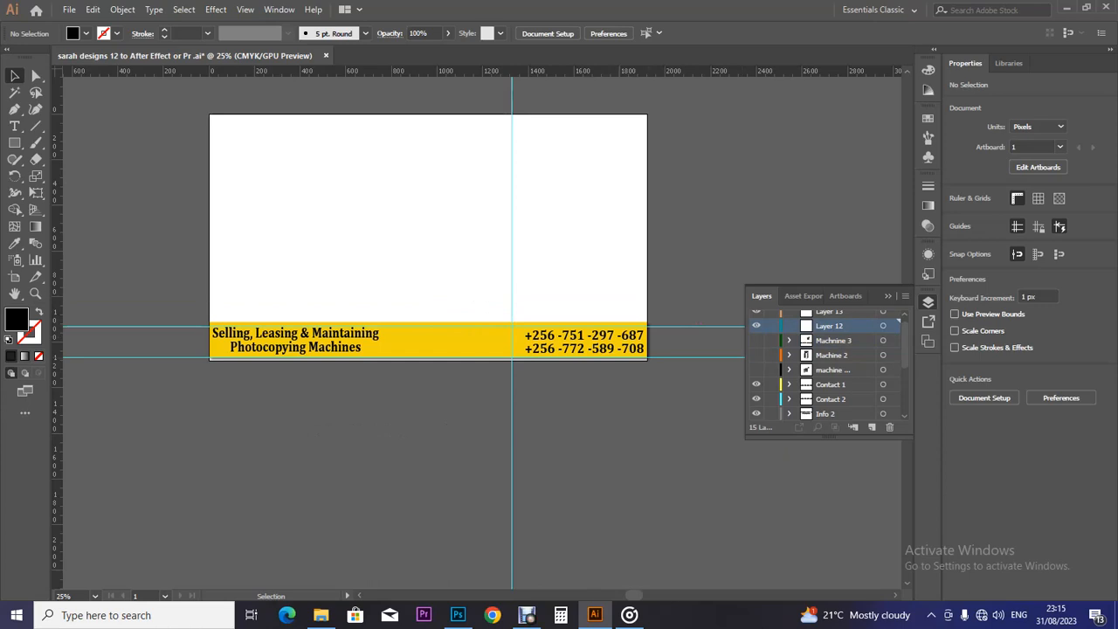
click(321, 615)
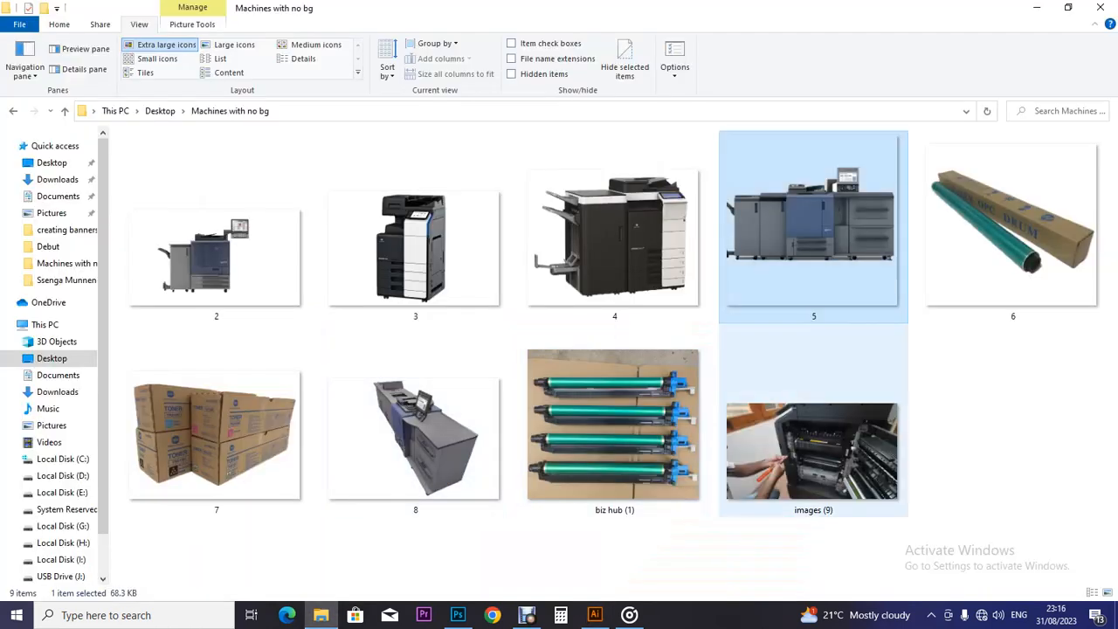
drag(756, 278, 397, 262)
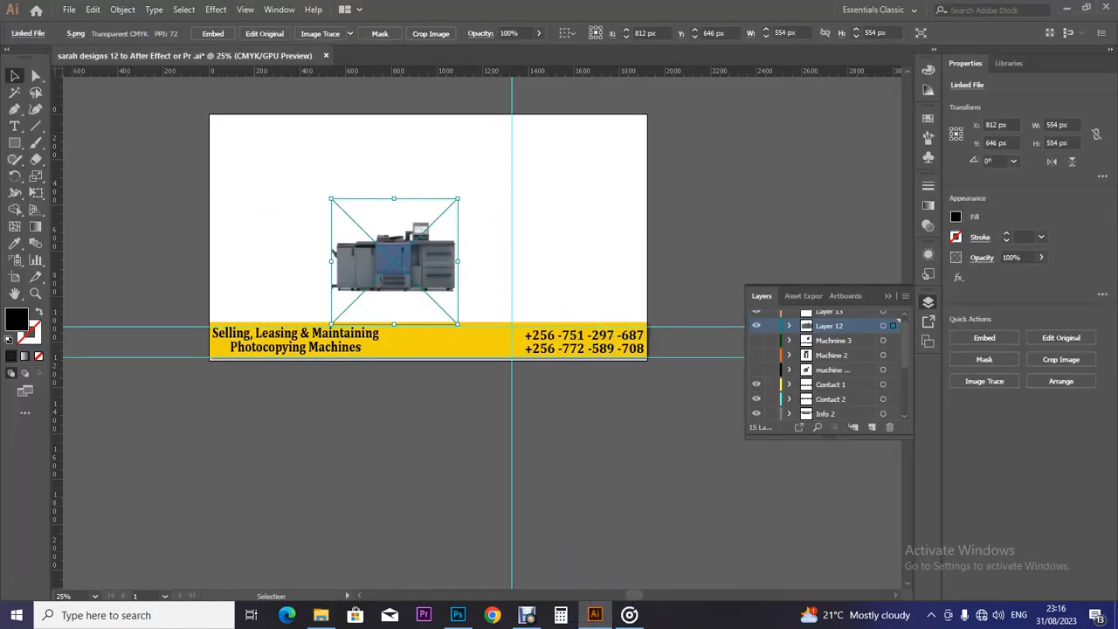
key(Return)
key(Escape)
click(212, 34)
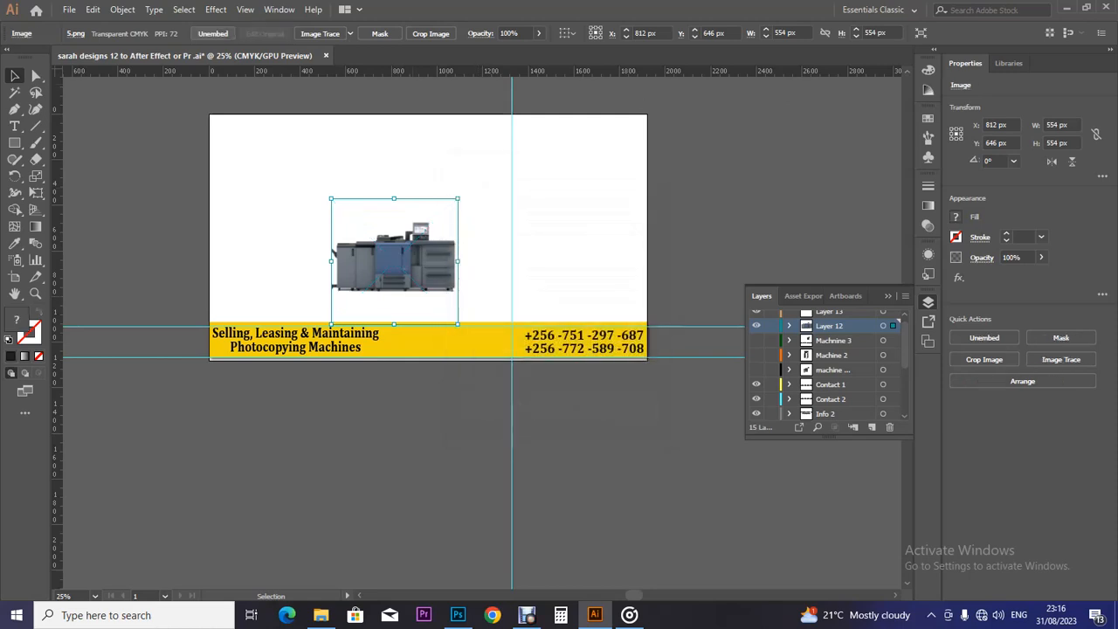
Move the machine image onto the yellow band and add a horizontal guide along Machine 2's top edge, at about Y 808 px
drag(334, 254, 399, 316)
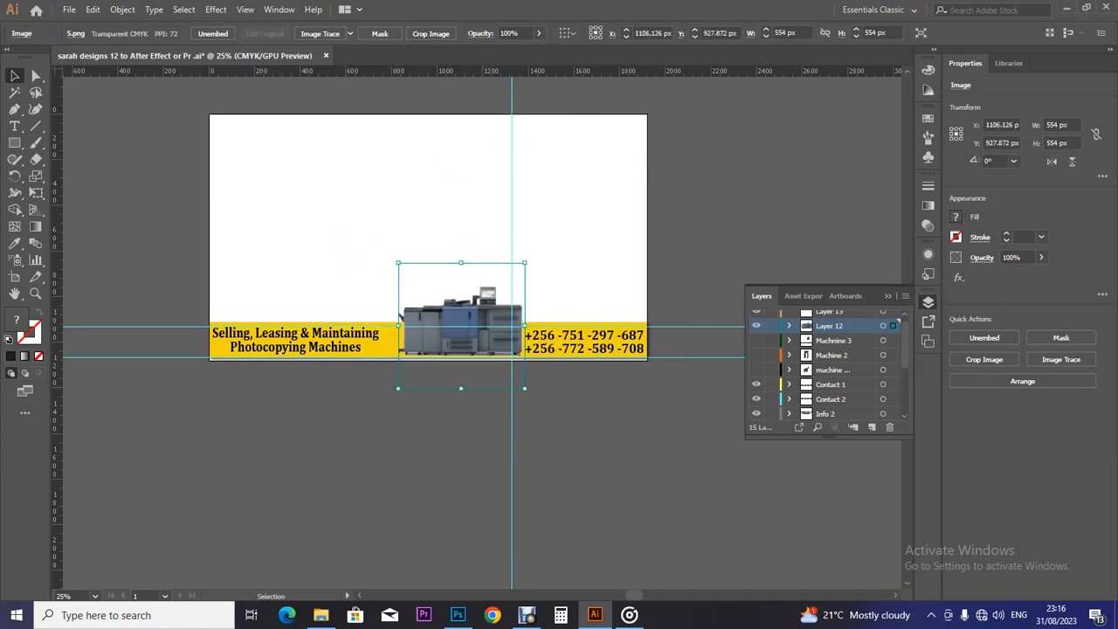
click(756, 355)
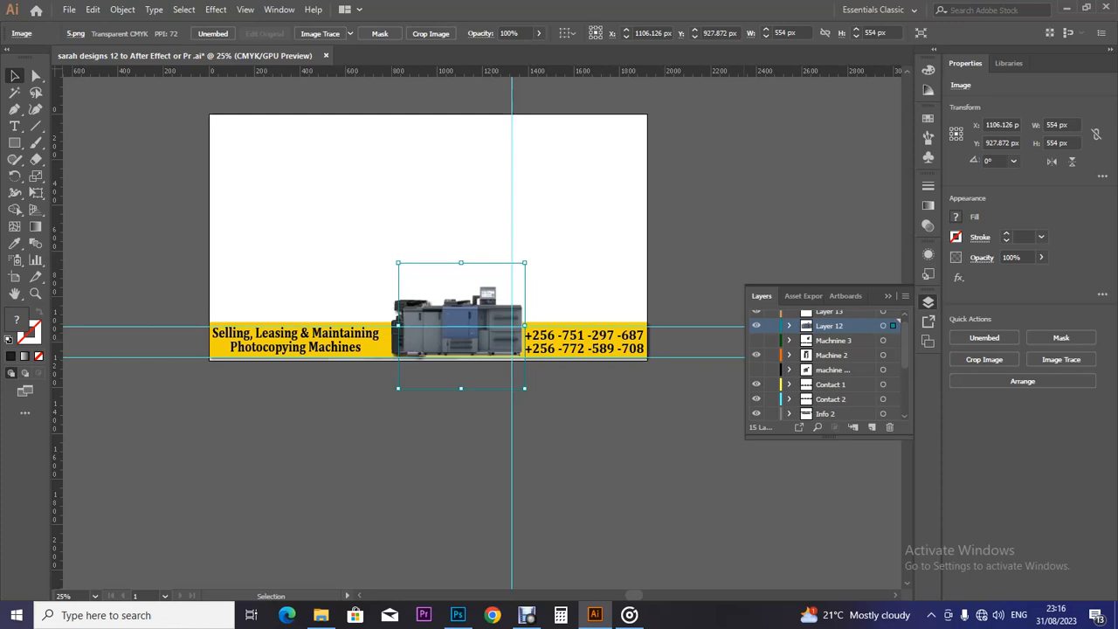
drag(411, 71, 411, 297)
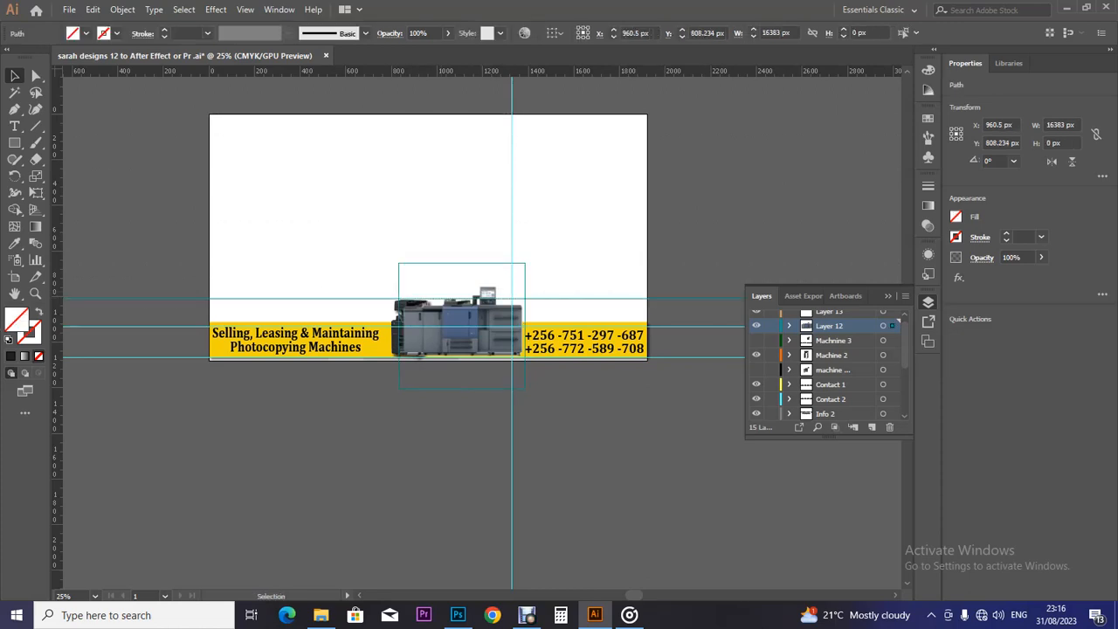
Scale the machine image proportionally to about 514 px square and nudge it down to about Y 945 px
click(524, 262)
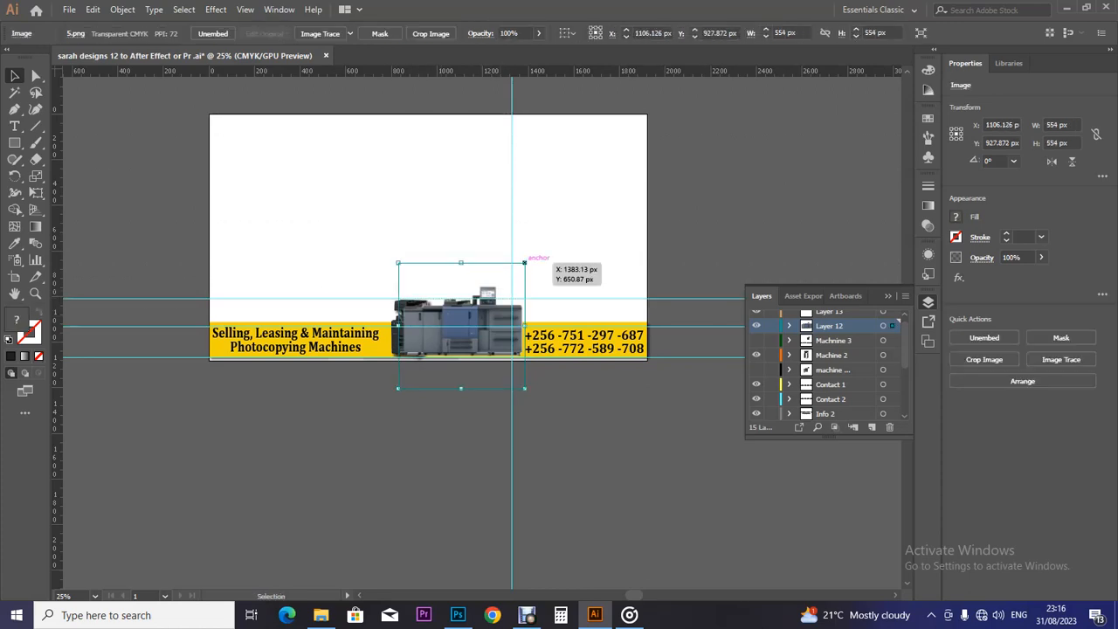
drag(524, 263, 520, 267)
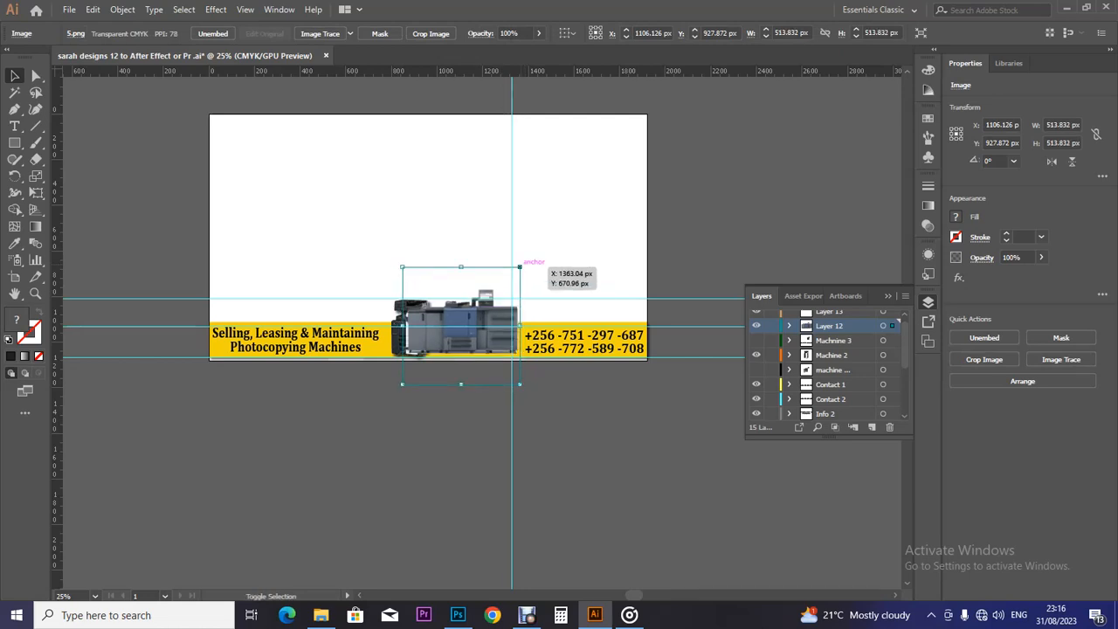
key(Down)
key(Down)
key(Down)
key(Down)
key(Down)
key(Down)
key(Down)
key(Down)
key(Down)
key(Down)
key(Down)
key(Down)
key(Down)
key(Down)
key(Down)
key(Down)
key(Down)
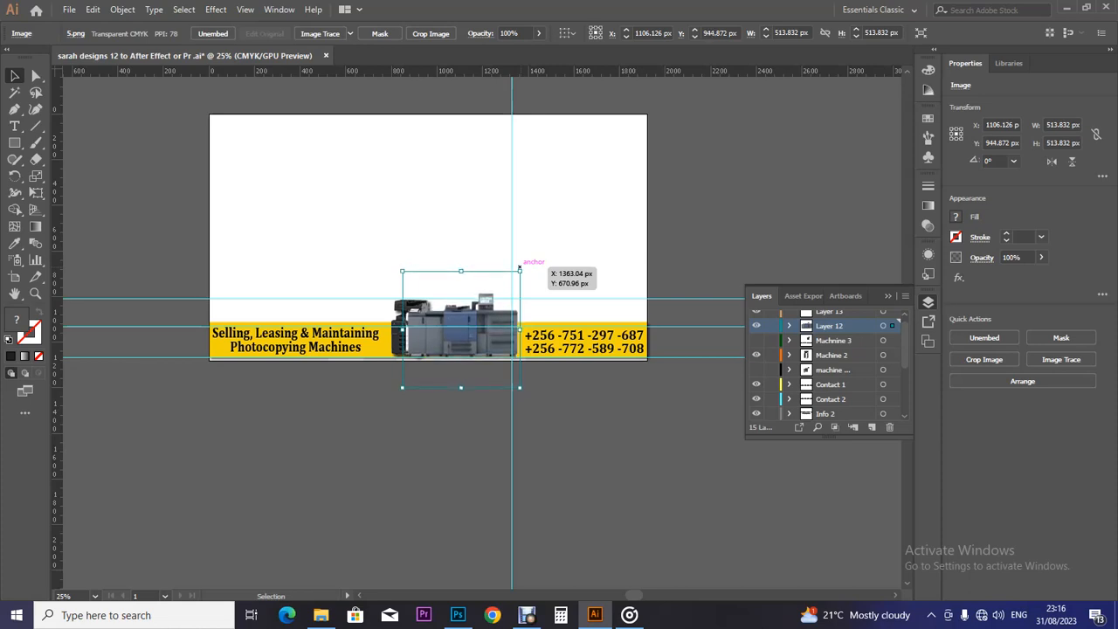
Nudge the machine image horizontally to about X 1077 px, lining its outer edge up with the vertical guide
key(Left)
key(Left)
key(Left)
key(Left)
key(Left)
key(Left)
key(Left)
key(Left)
key(Left)
key(Left)
key(Left)
key(Left)
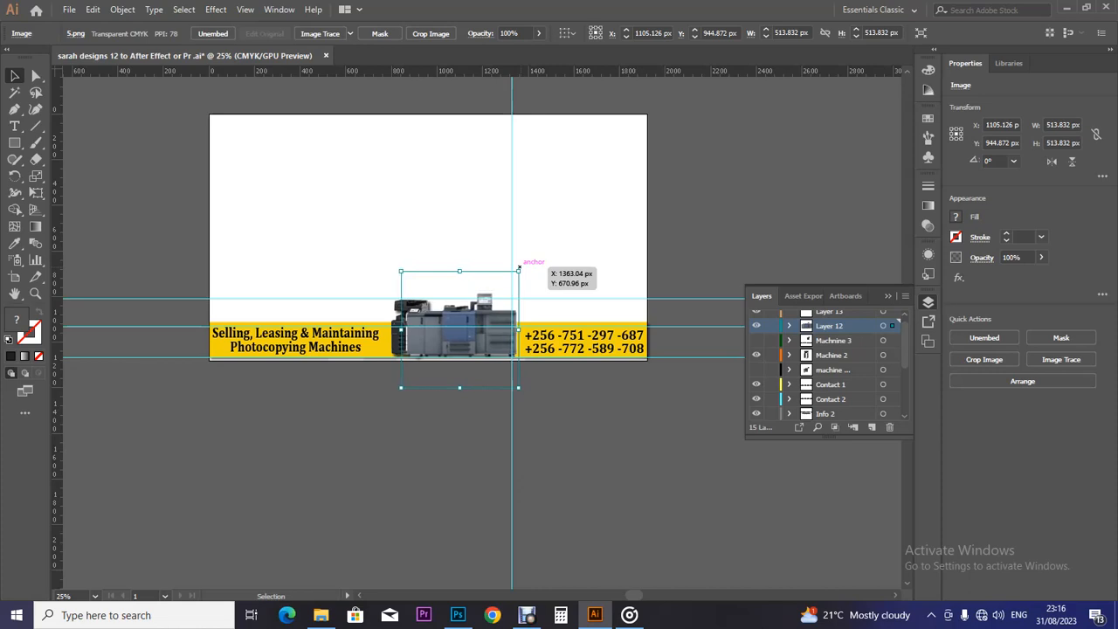
key(Left)
key(Left)
key(Left)
key(Left)
key(Left)
key(Left)
key(Left)
key(Left)
key(Left)
key(Left)
key(Left)
key(Left)
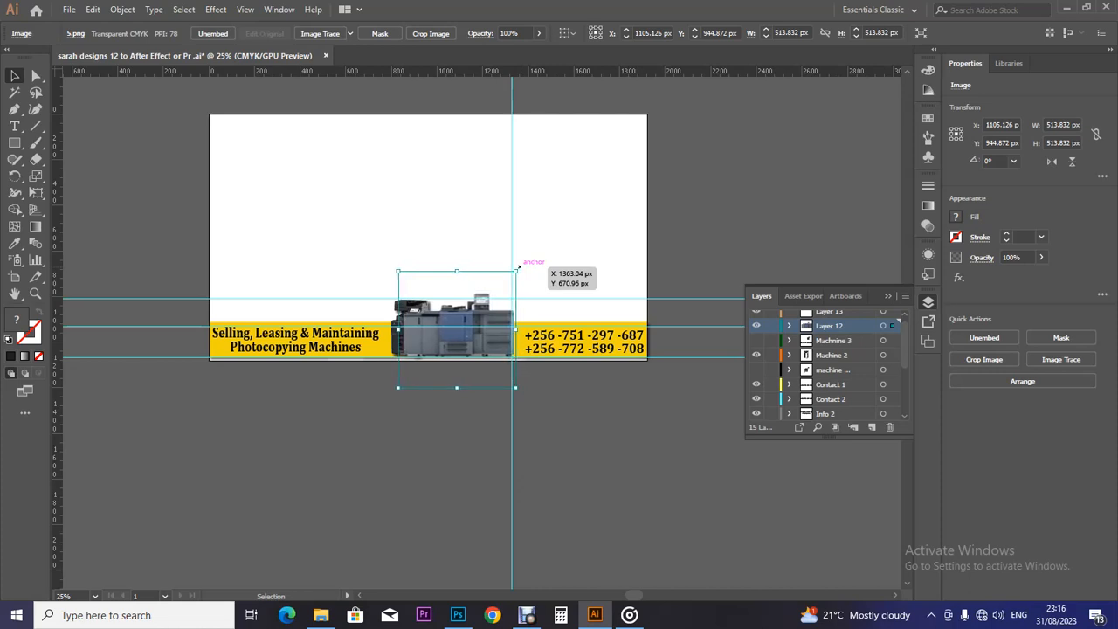
key(Left)
key(Left)
key(Left)
key(Left)
key(Left)
key(Left)
key(Left)
key(Left)
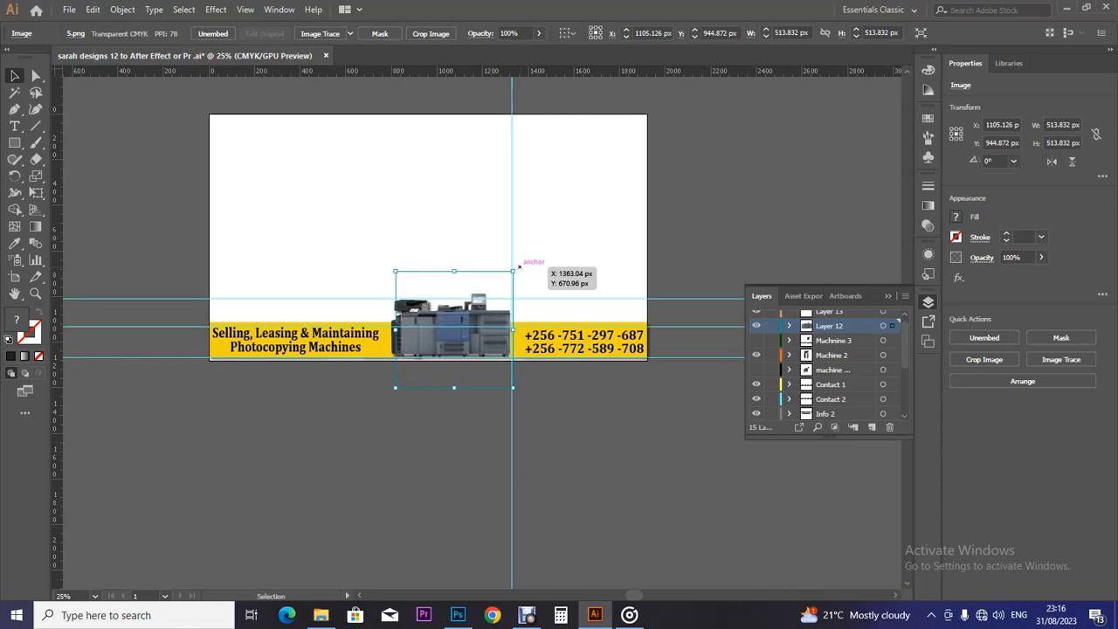
key(Left)
key(Left)
key(Left)
key(Left)
key(Left)
key(Left)
key(Left)
key(Left)
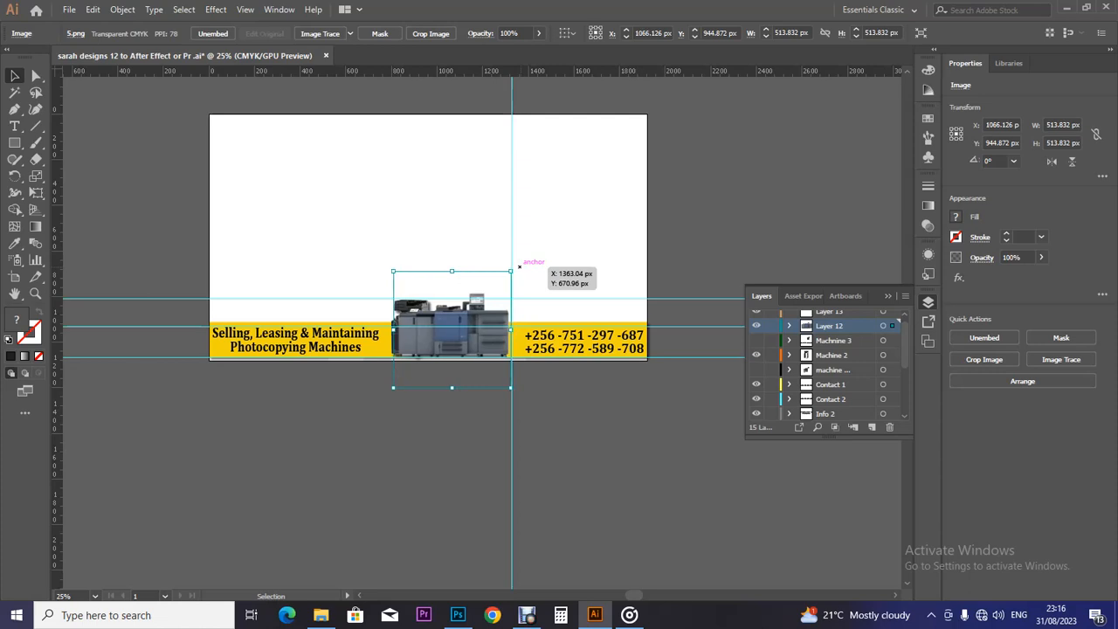
key(Right)
key(Right)
key(Right)
key(Right)
key(Right)
key(Right)
key(Right)
key(Right)
key(Right)
key(Right)
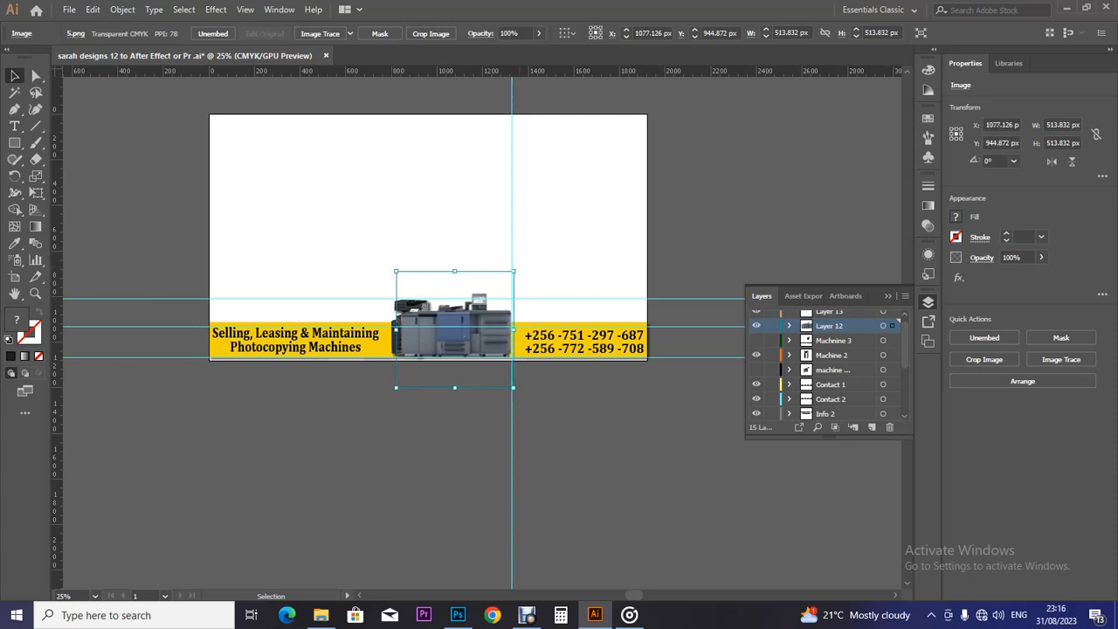
Apply the Drop Shadow effect with the last-used settings to the machine image
click(216, 9)
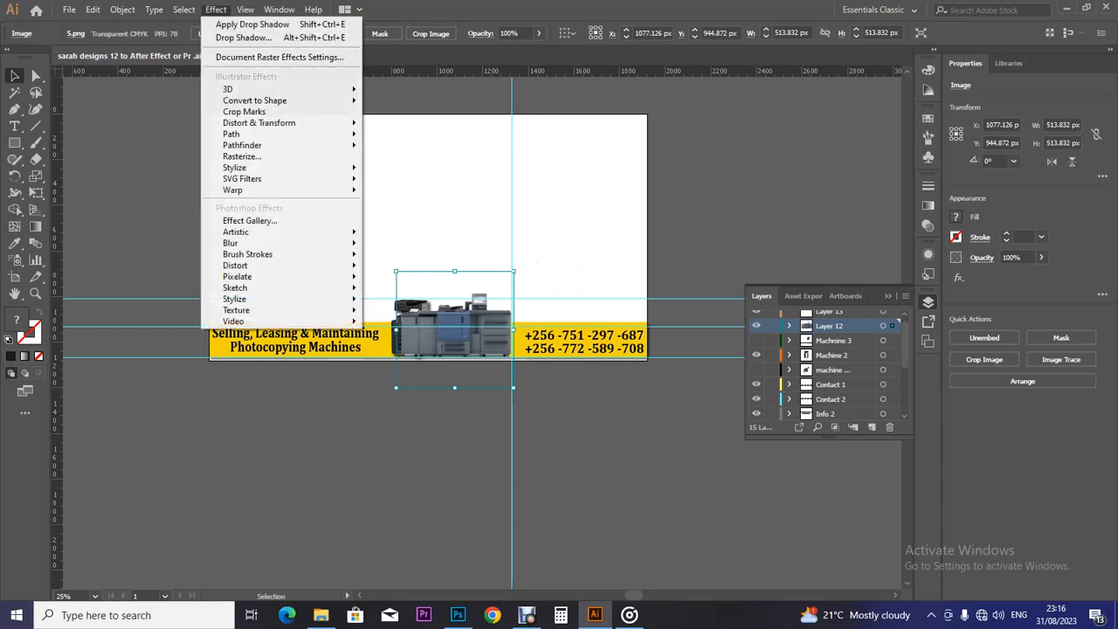
click(262, 25)
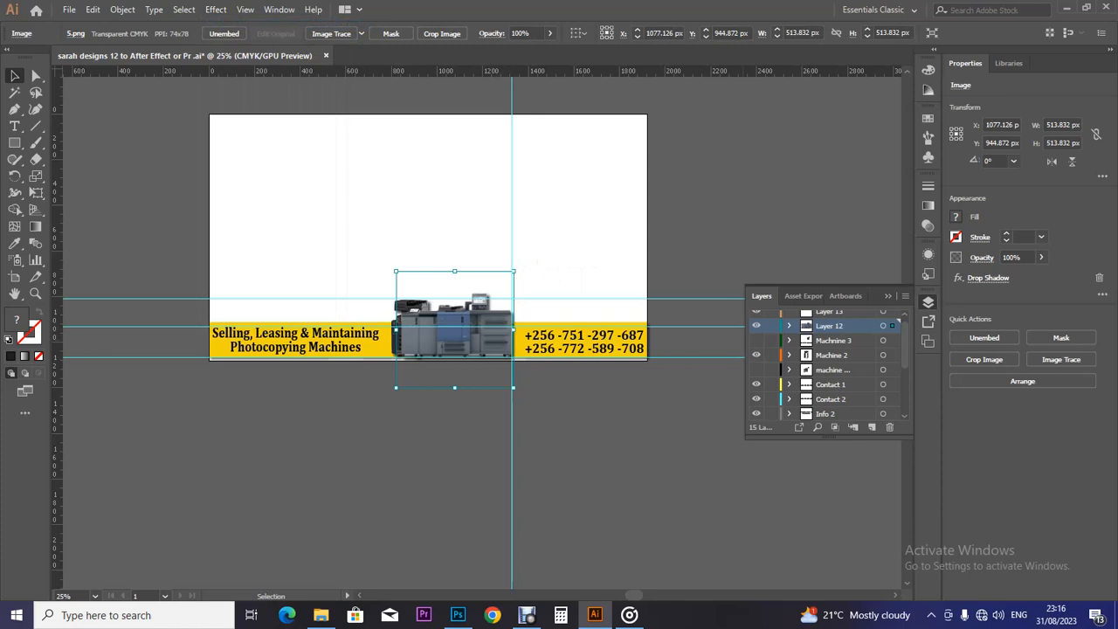
Rename Layer 12 as "Machine 4" and hide both the Machine 2 and Machine 4 layers
double_click(831, 325)
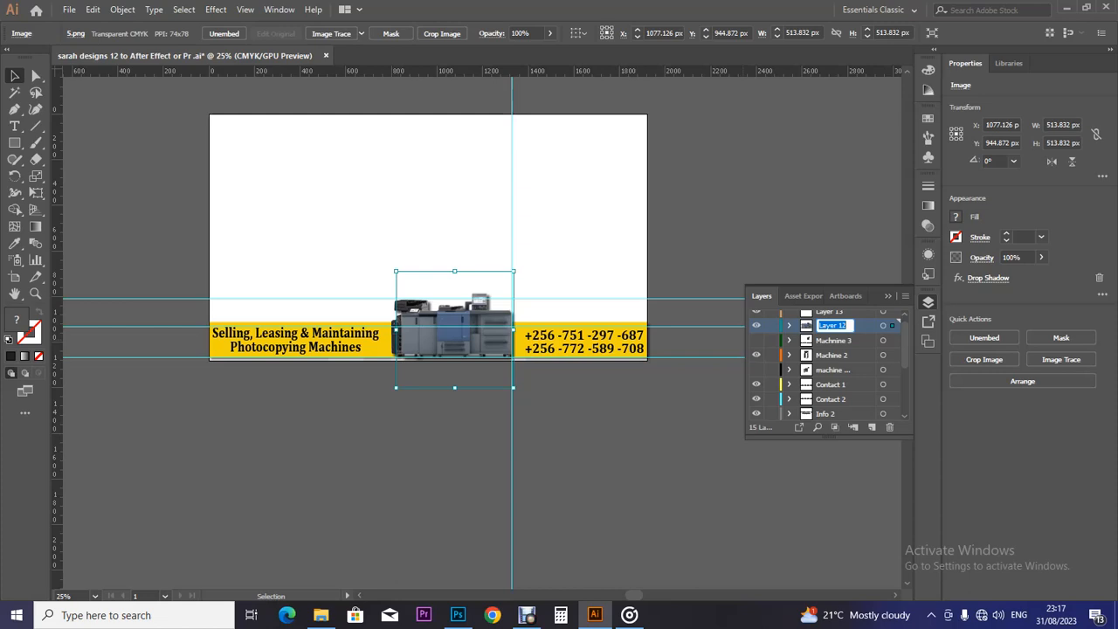
click(757, 355)
scroll(821, 367, up, 1)
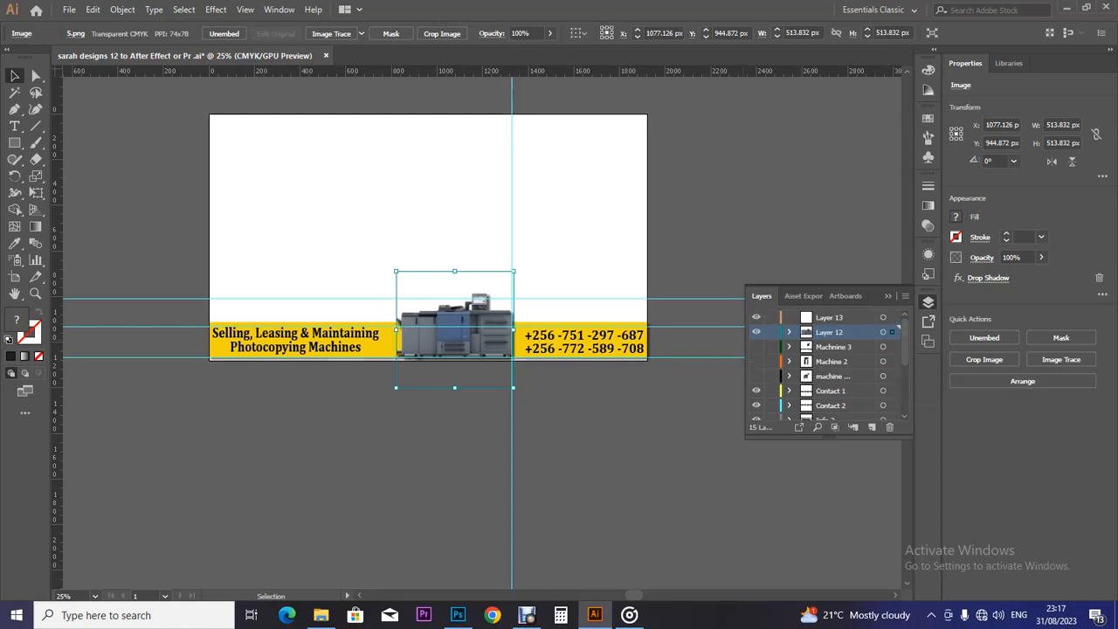
double_click(829, 331)
text(Machine 4)
key(Return)
click(756, 332)
Show and hide Machine 3, Machine 2 and the first machine layer one by one to check their images
click(757, 345)
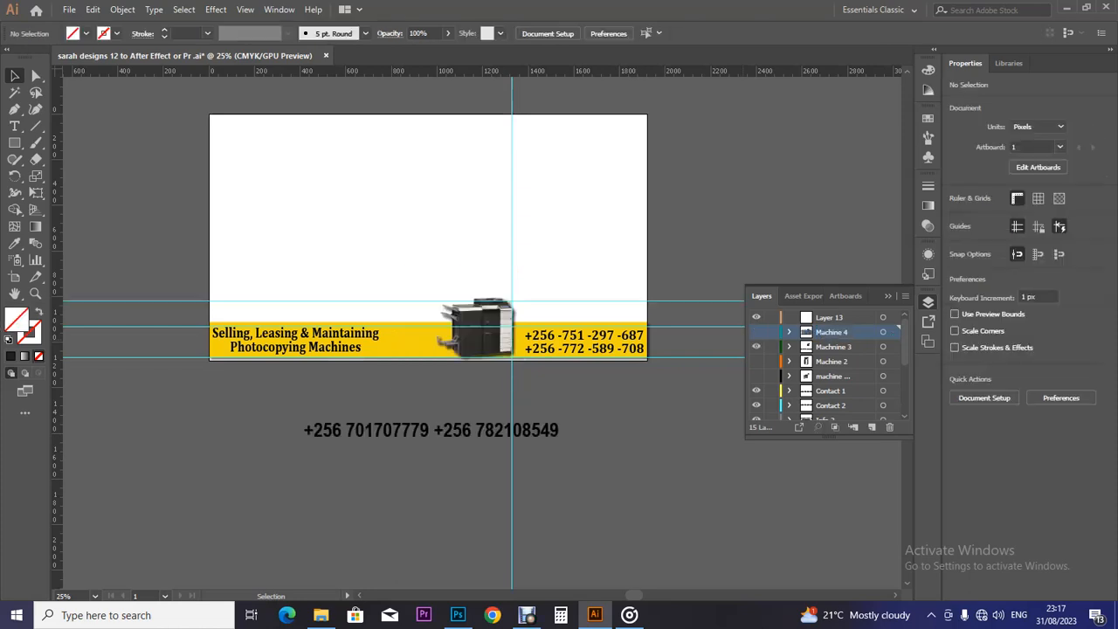
click(757, 346)
click(757, 361)
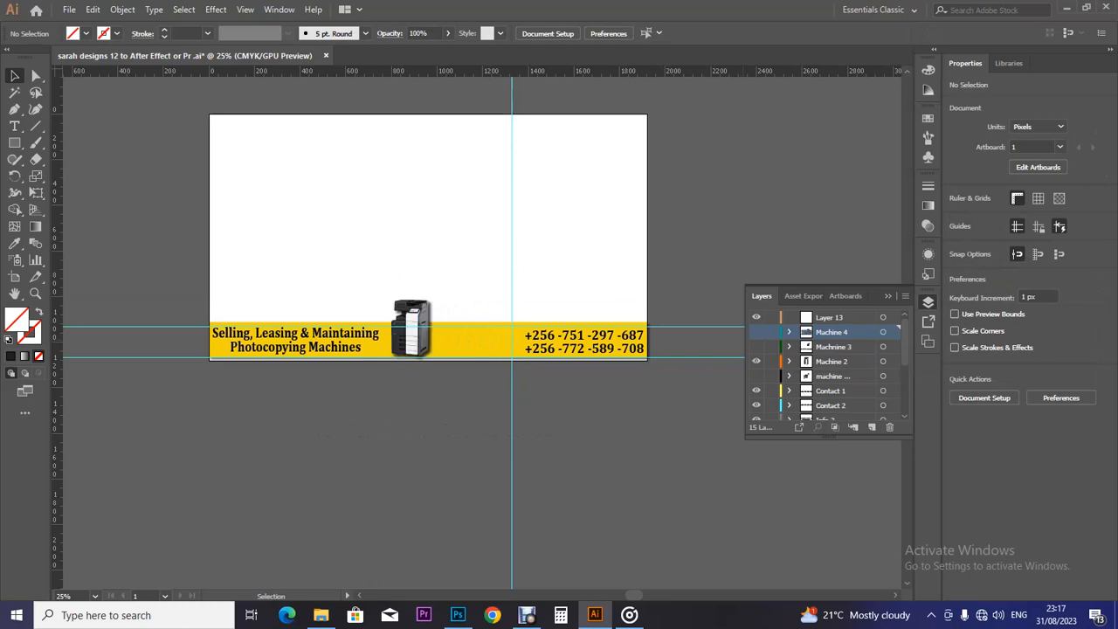
click(757, 360)
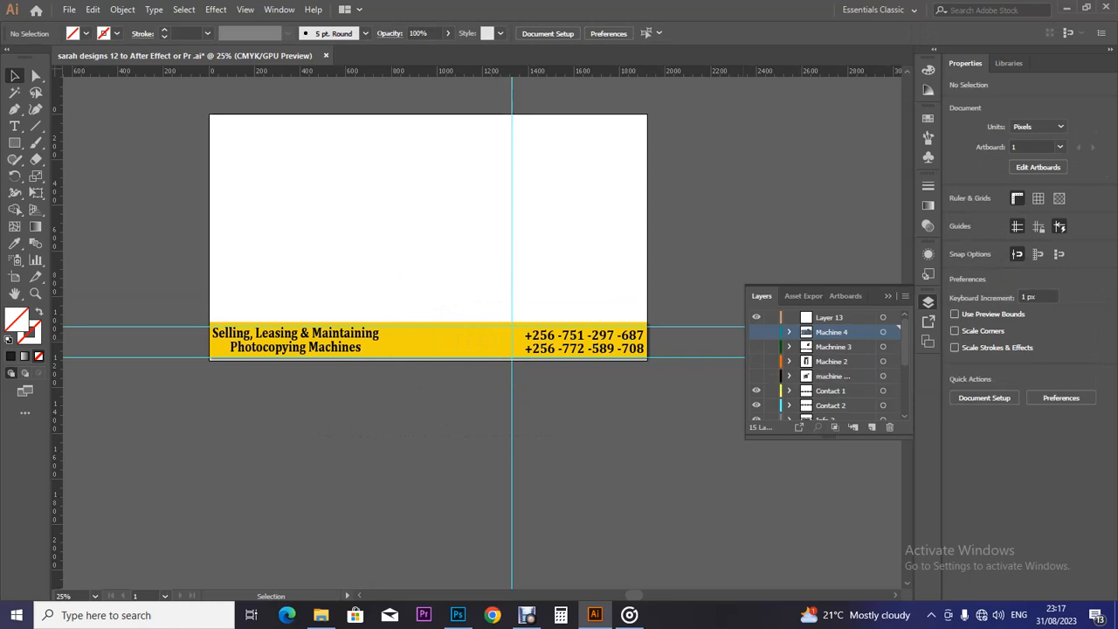
click(757, 375)
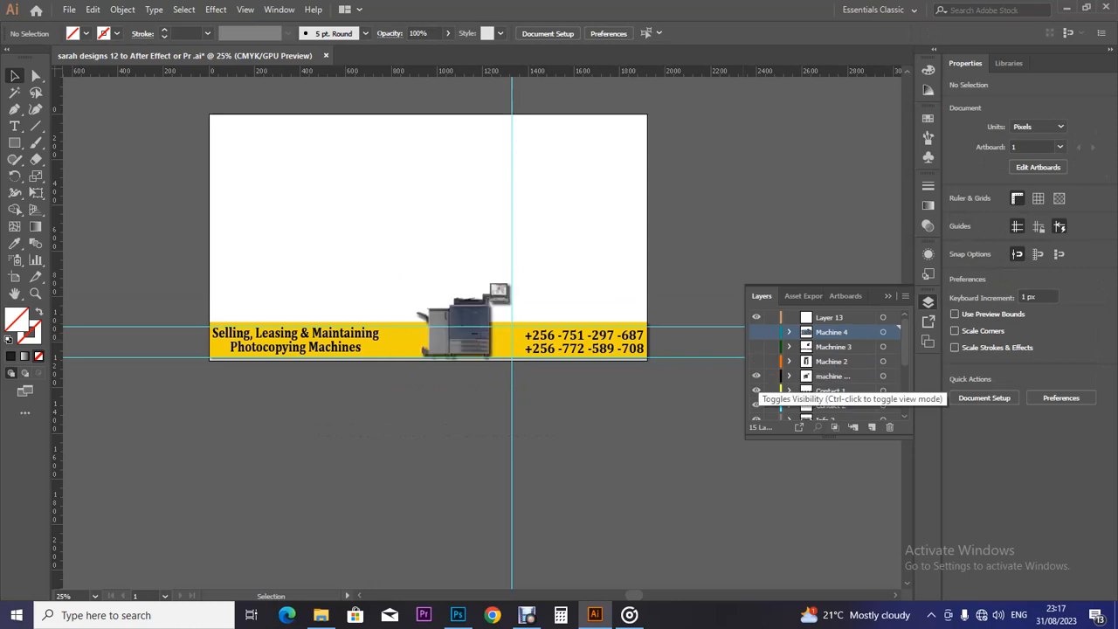
click(757, 375)
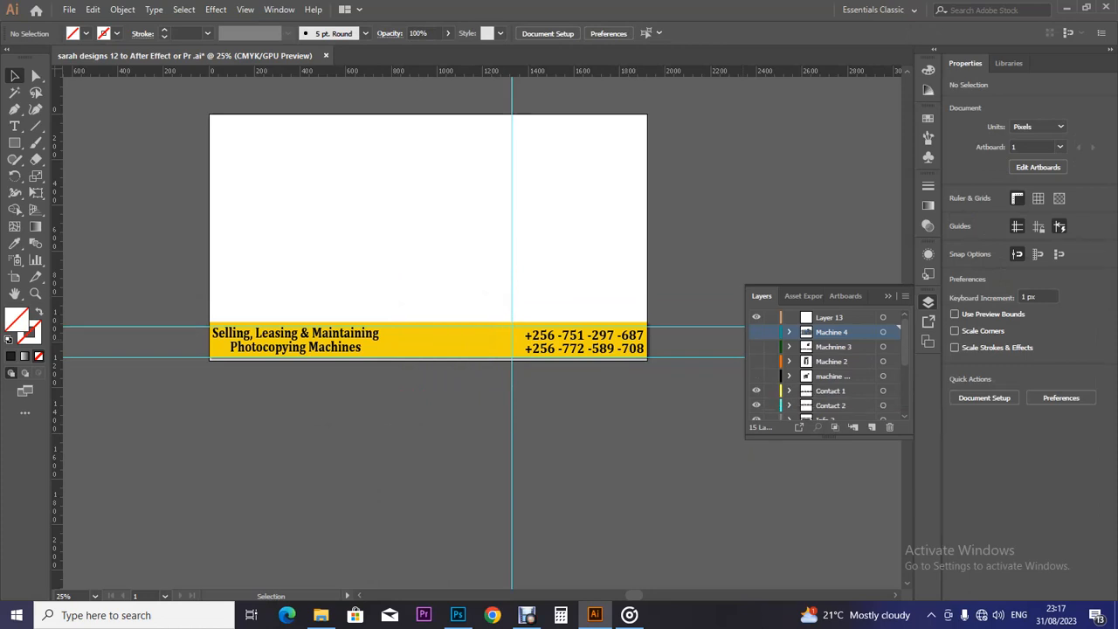
Place image 6 from the folder on Layer 13 and move it onto the yellow band, to about X 1062, Y 946 px
click(829, 317)
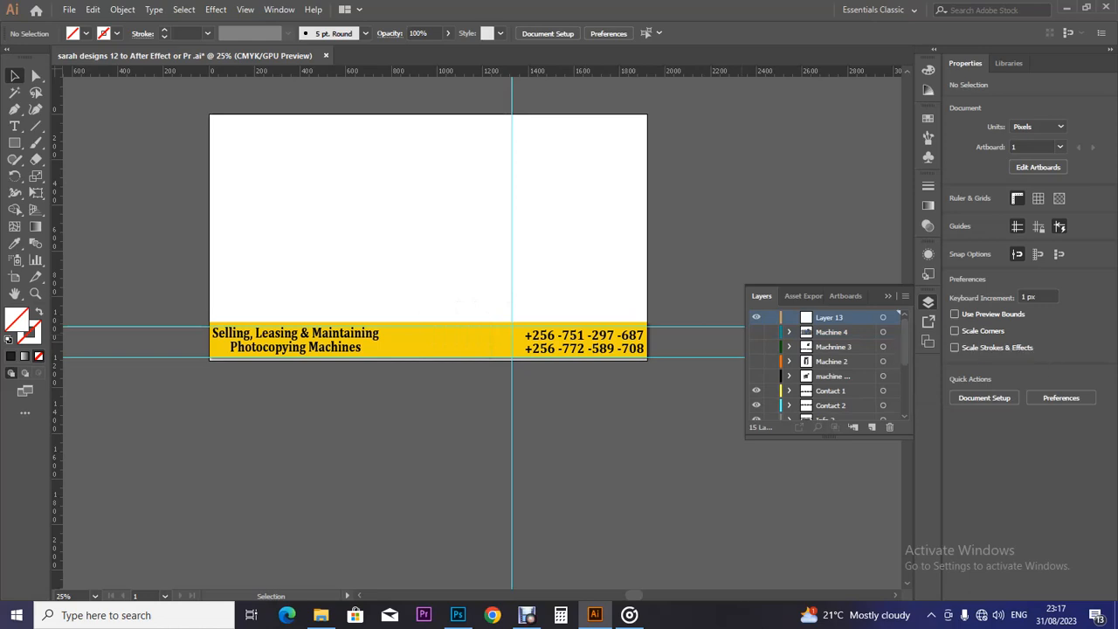
click(320, 615)
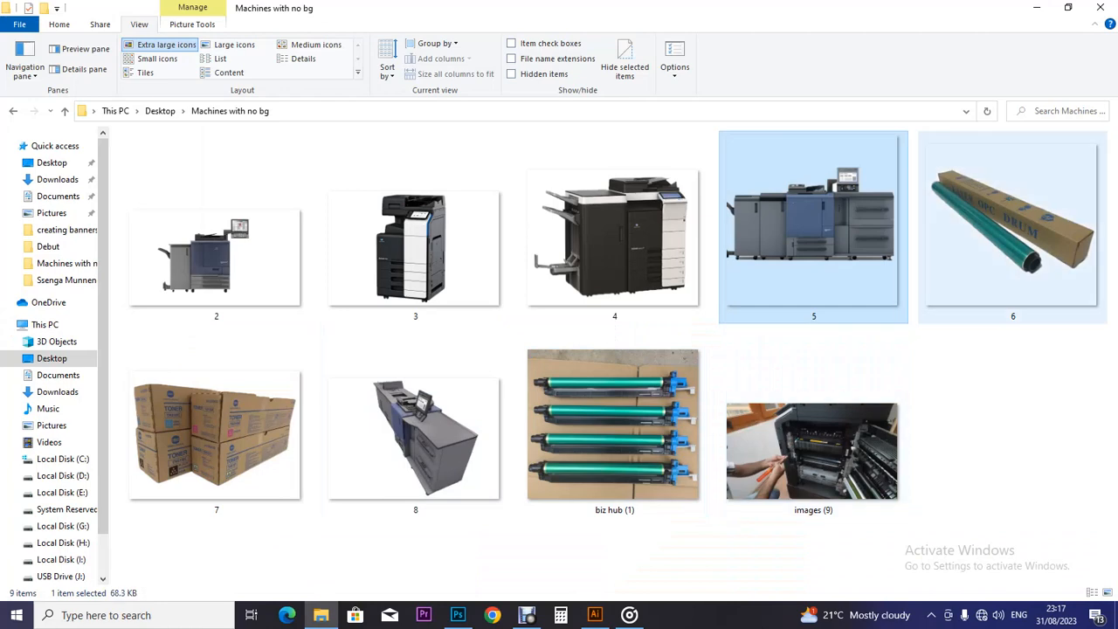
drag(1012, 228, 620, 534)
drag(601, 612, 524, 297)
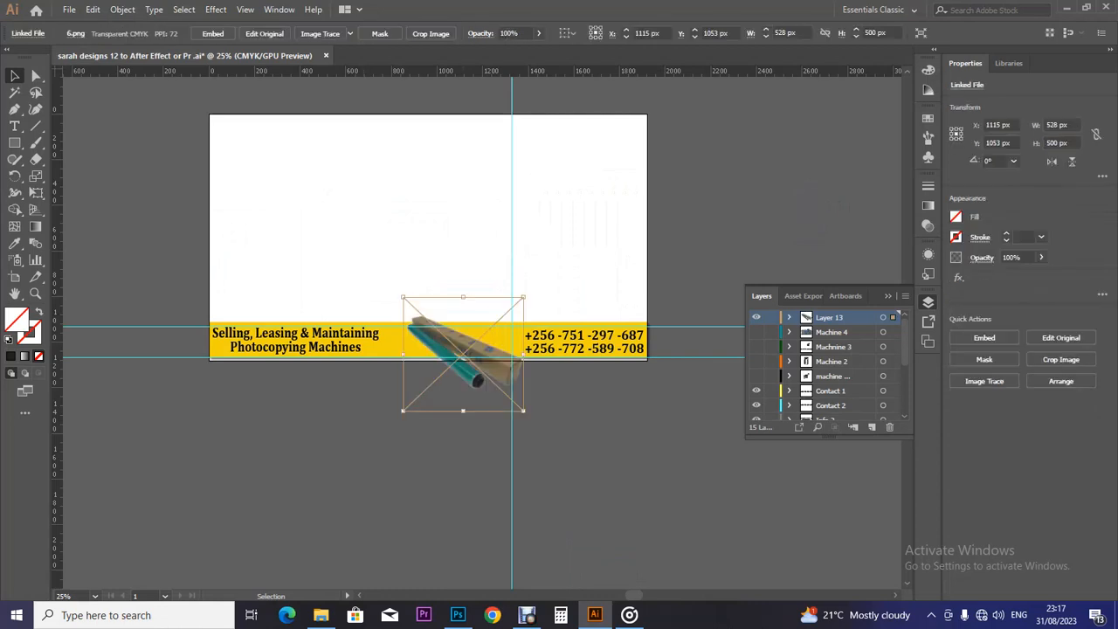
drag(476, 350, 507, 327)
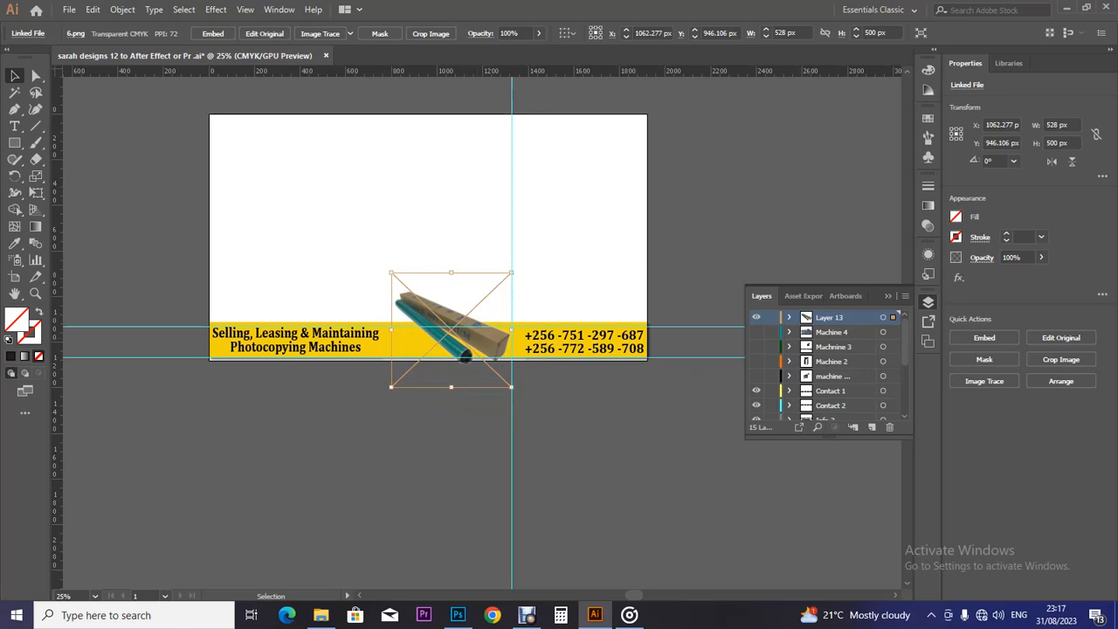
Deselect the drum image on Layer 13 and show the Machine 4 layer as a size reference
key(ctrl+shift+a)
click(834, 347)
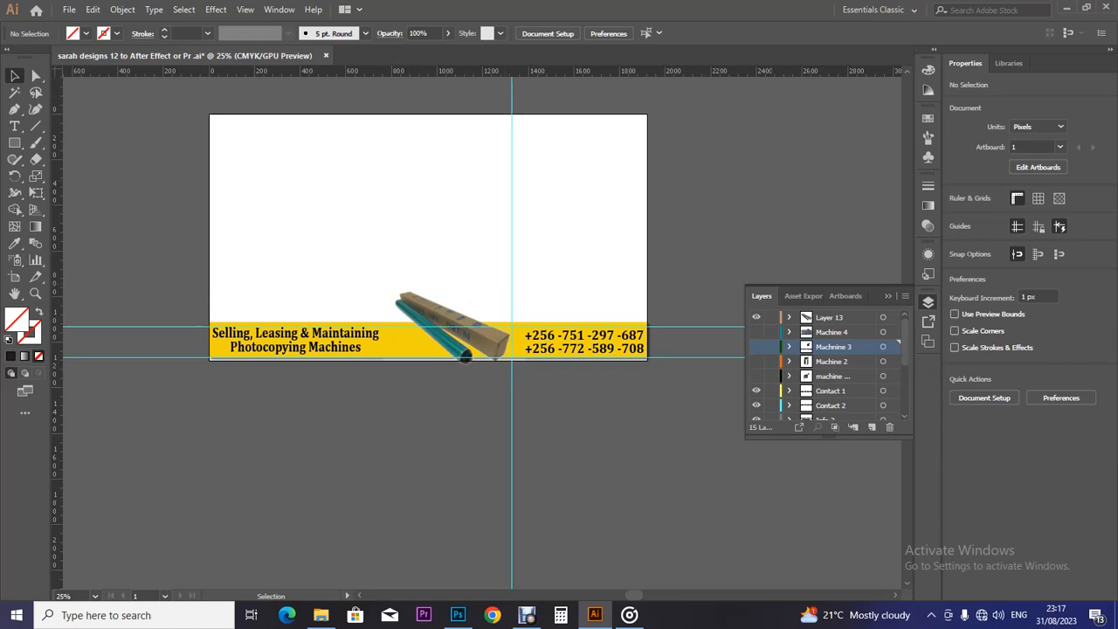
click(757, 332)
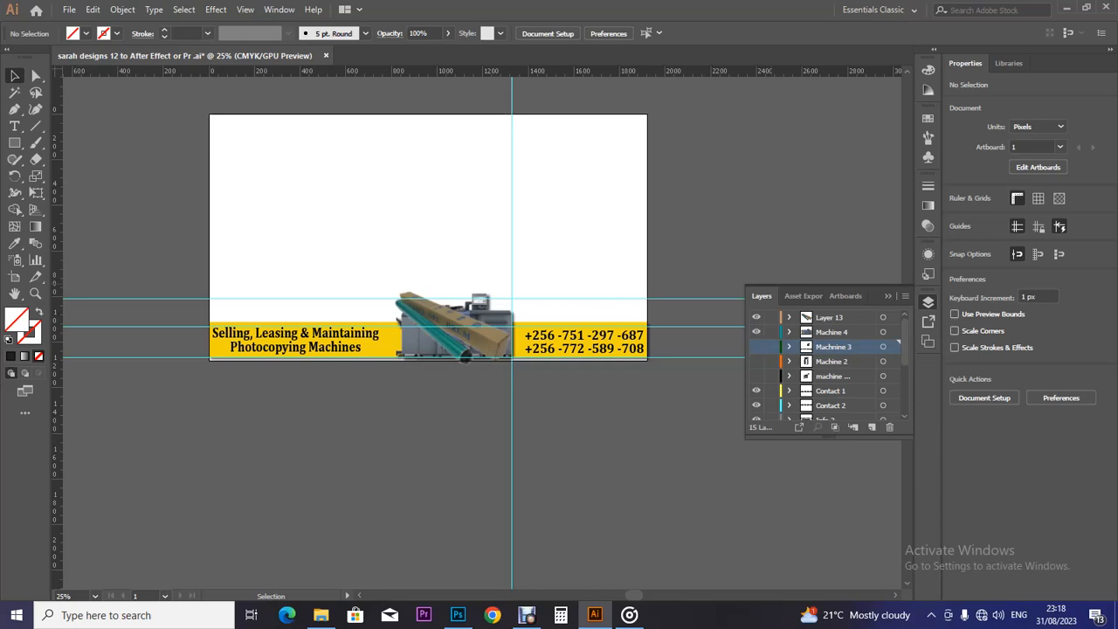
Resize the drum image, rotate it to about 12°, and move it to about X 1114, Y 945 px
click(451, 329)
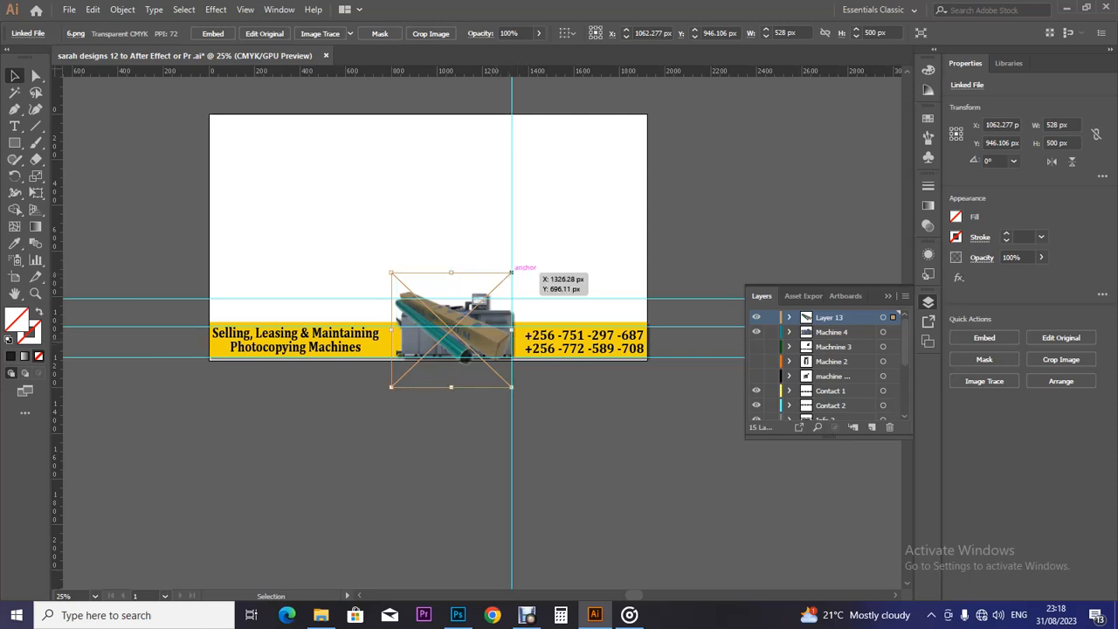
drag(512, 273, 504, 281)
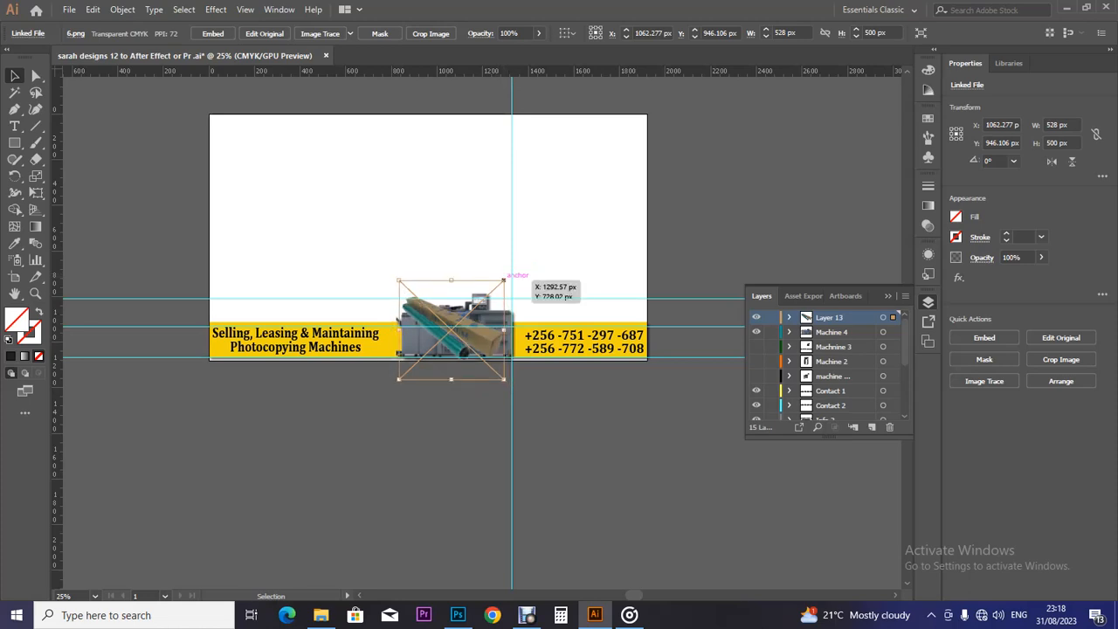
drag(520, 384, 525, 378)
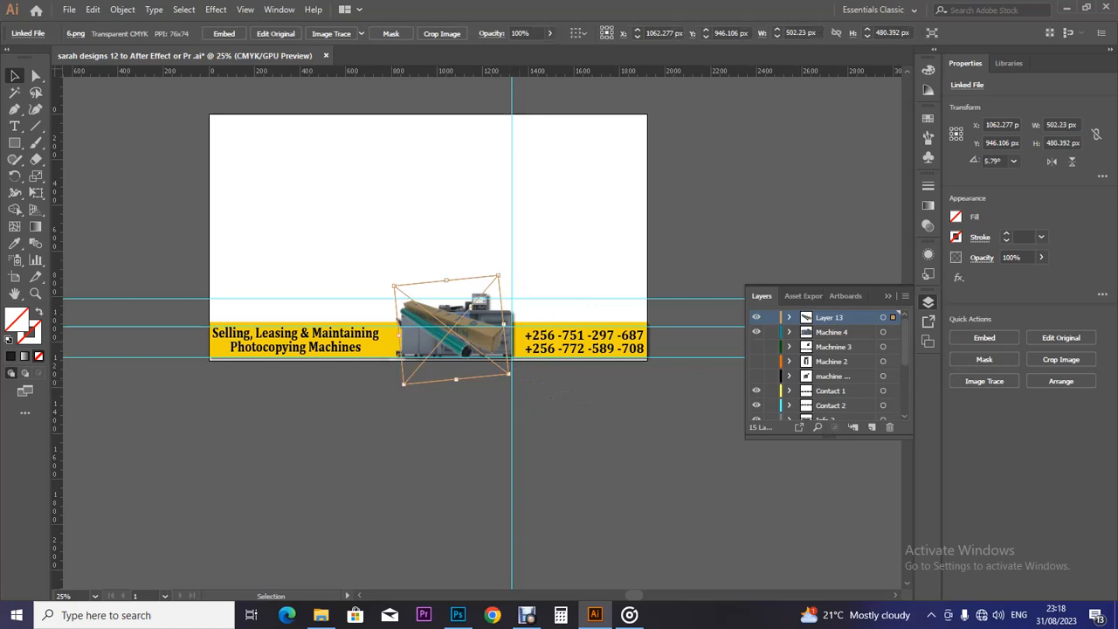
drag(525, 378, 538, 369)
drag(505, 327, 513, 327)
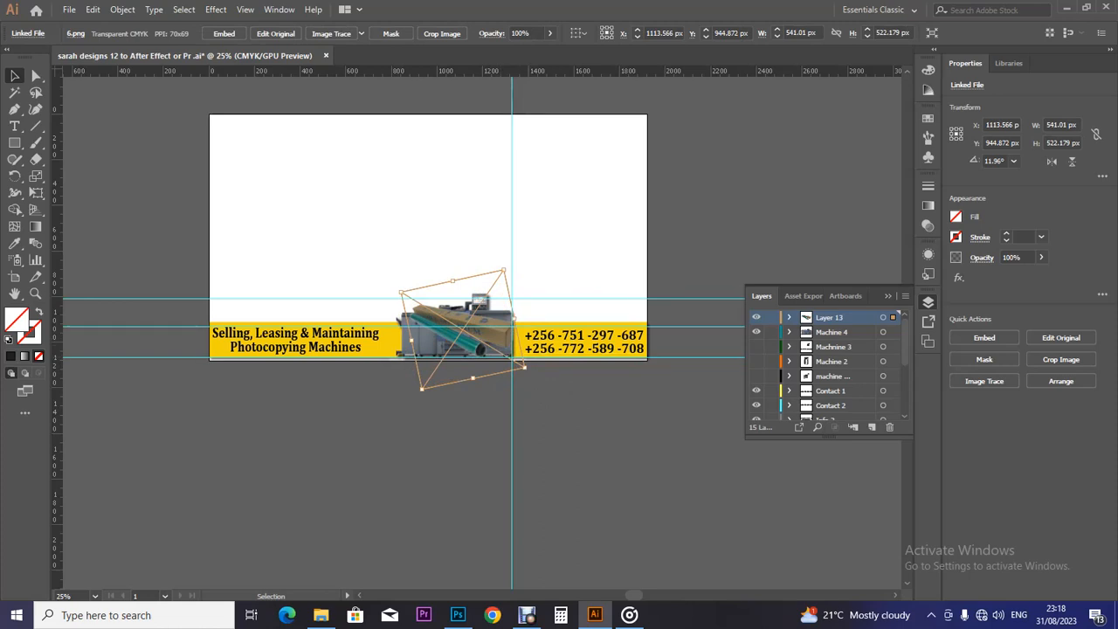
Enlarge the rotated drum image to about 645 × 622 px, toggling Layer 13's visibility to compare it with Machine 4
drag(525, 367, 531, 369)
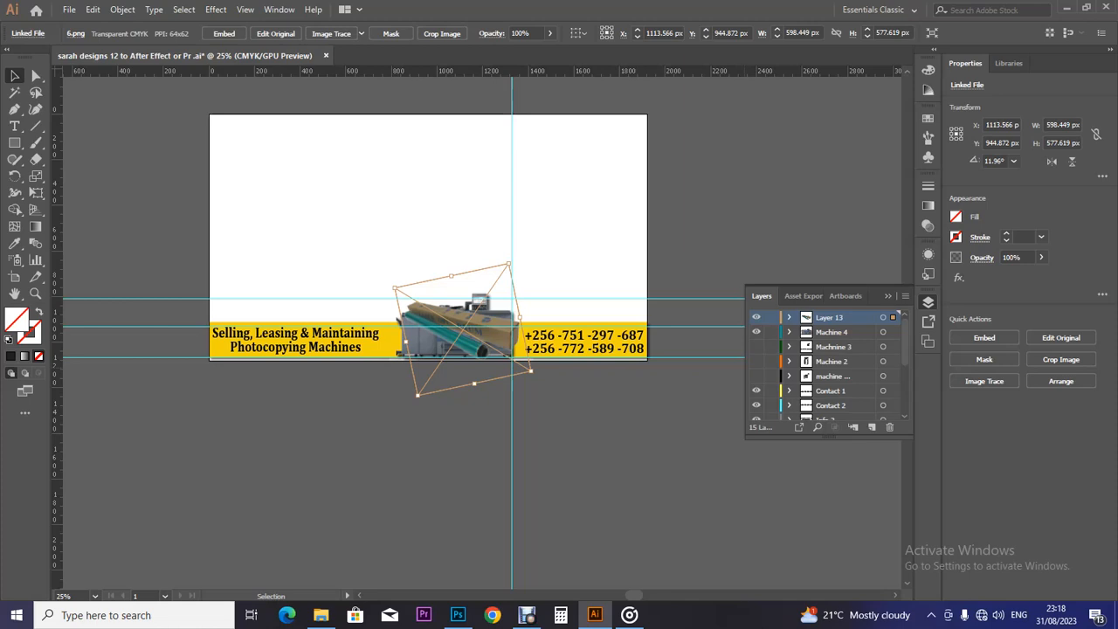
click(756, 317)
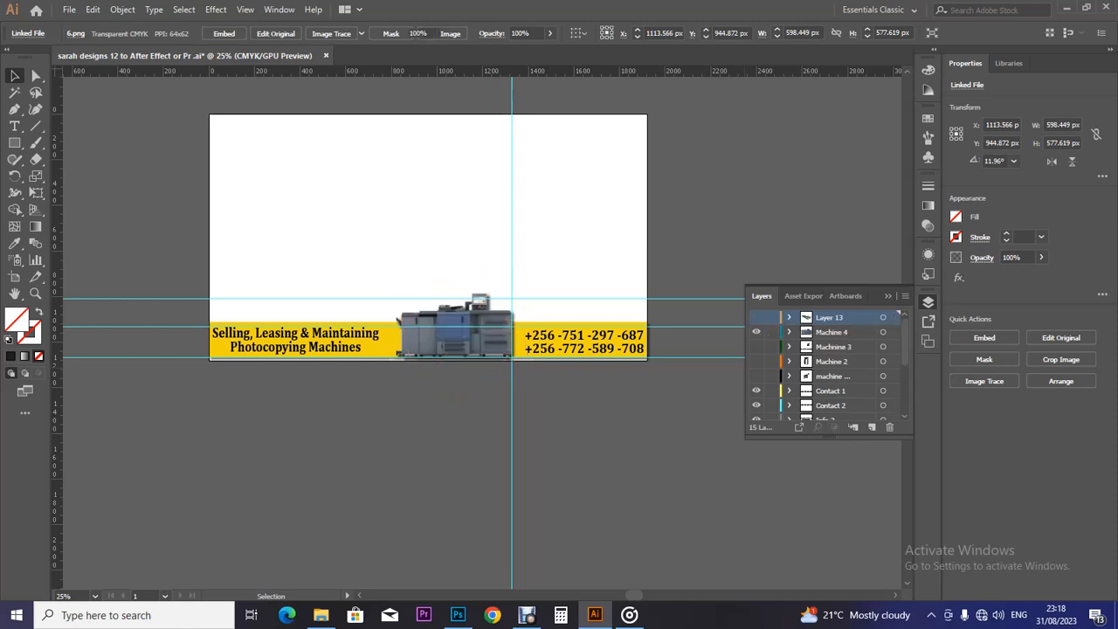
click(756, 317)
click(463, 329)
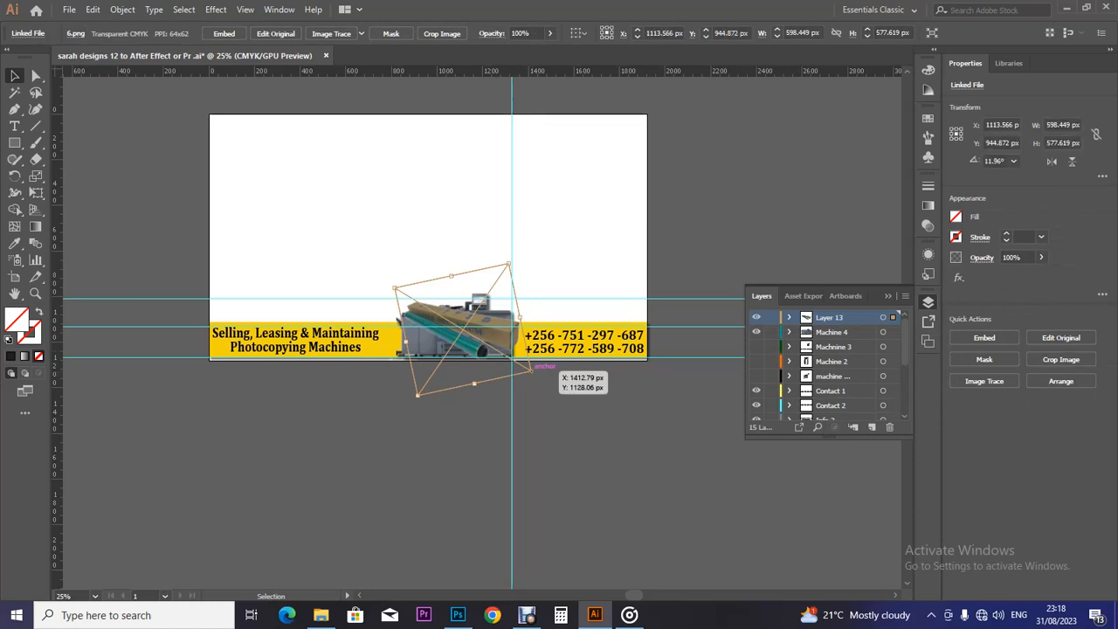
drag(529, 368, 536, 375)
Nudge the drum image left and up over the yellow band to about X 1076, Y 939 px
key(Left)
key(Left)
key(Left)
key(Left)
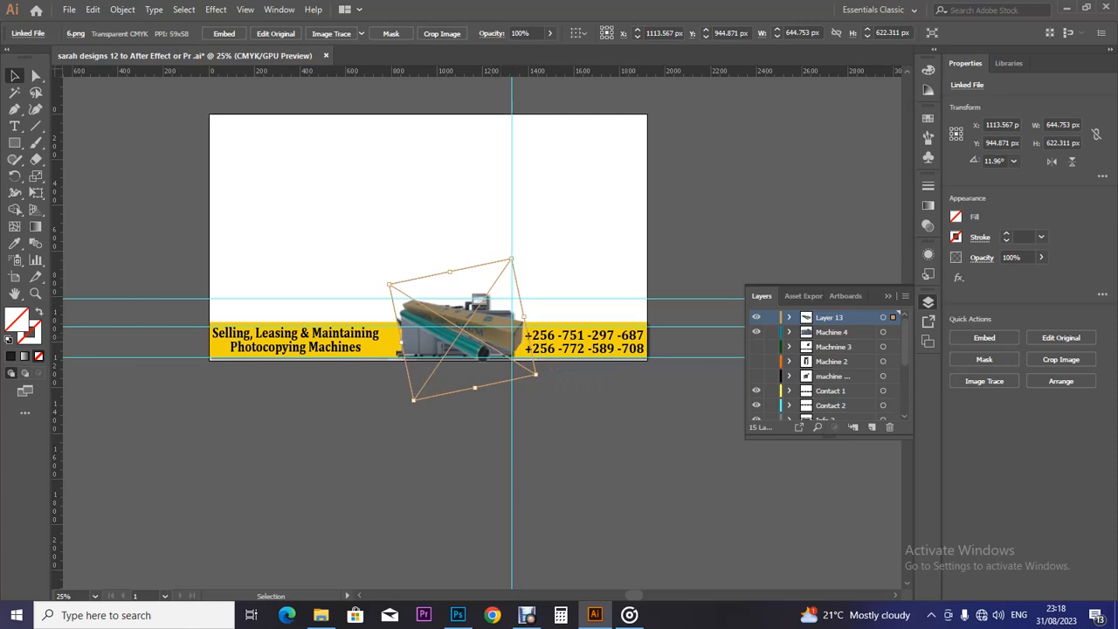
key(Left)
key(Left)
key(Left)
key(Left)
key(Left)
key(Left)
key(Left)
key(Left)
key(Left)
key(Left)
key(Left)
key(Left)
key(Left)
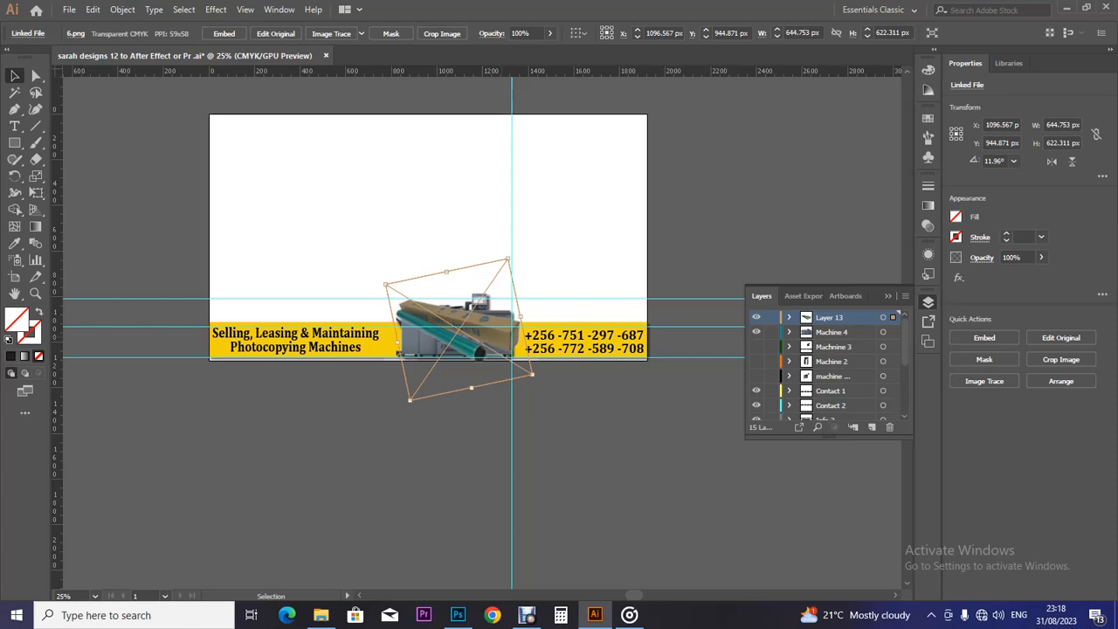
key(Up)
key(Up)
key(Up)
key(Up)
key(Up)
key(Up)
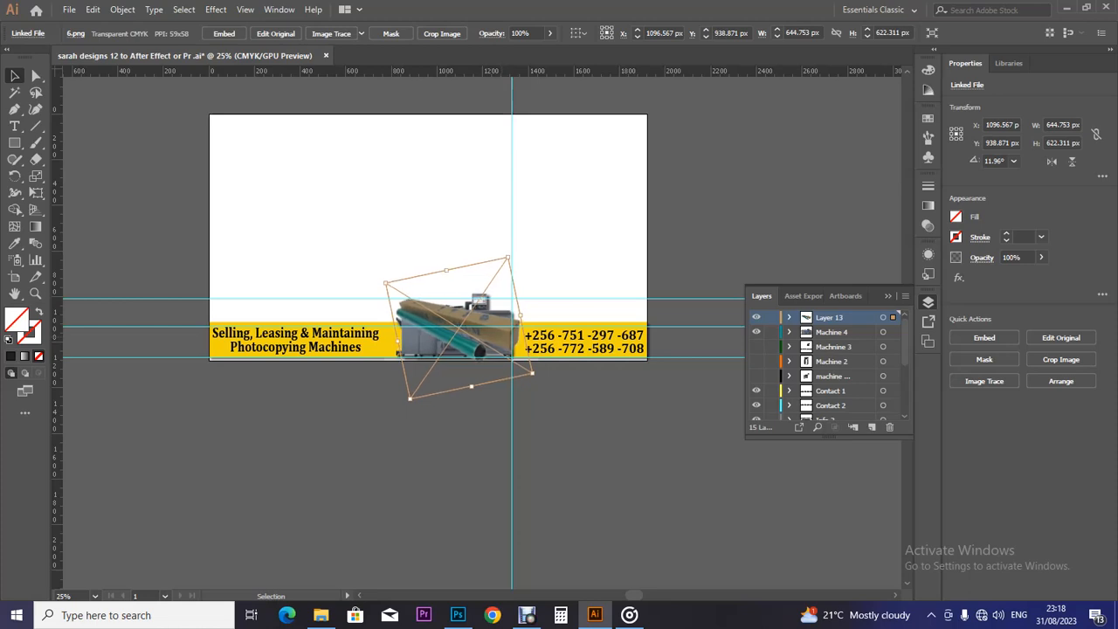
key(Left)
key(Left)
key(Left)
key(Left)
key(Left)
key(Left)
key(Left)
key(Left)
key(Left)
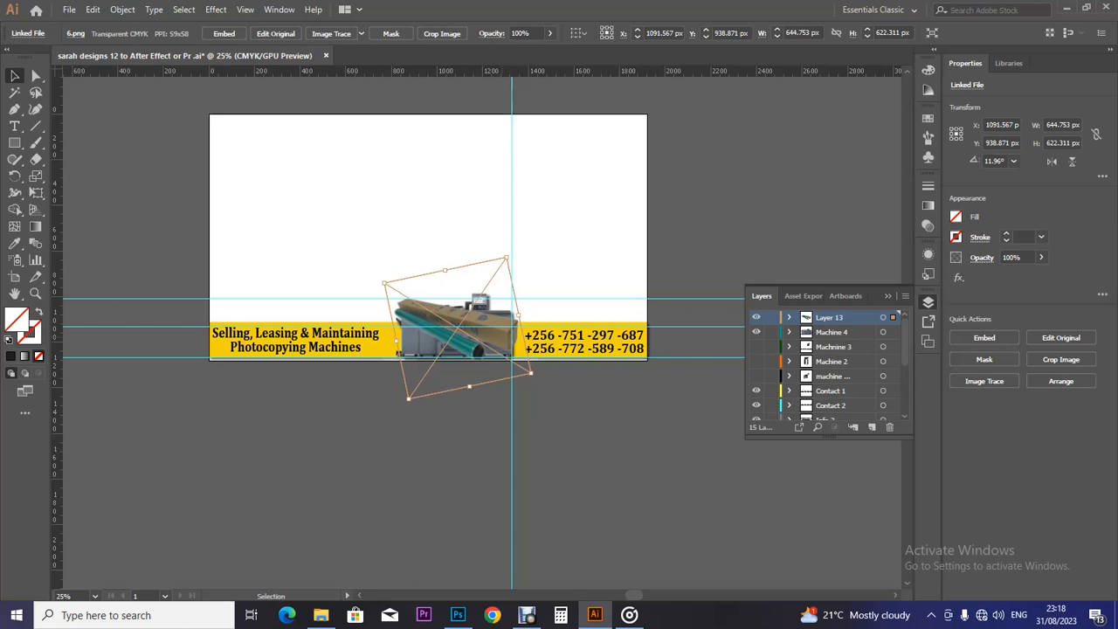
key(Left)
key(Left)
key(Left)
key(Left)
key(Left)
key(Left)
key(Left)
key(Left)
key(Left)
key(Left)
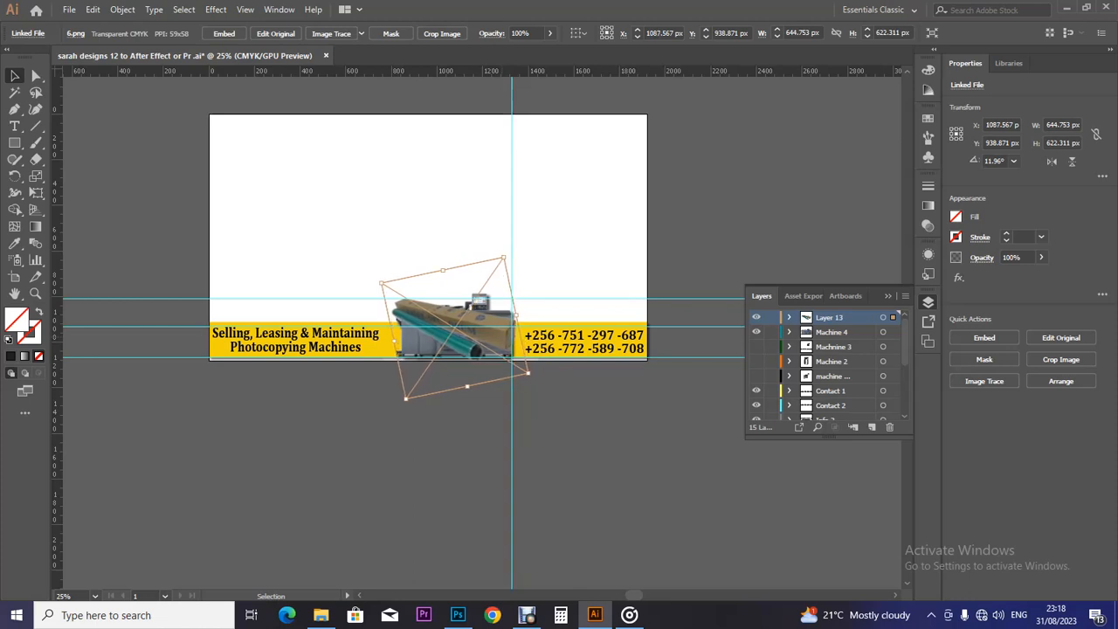
key(Left)
key(Left)
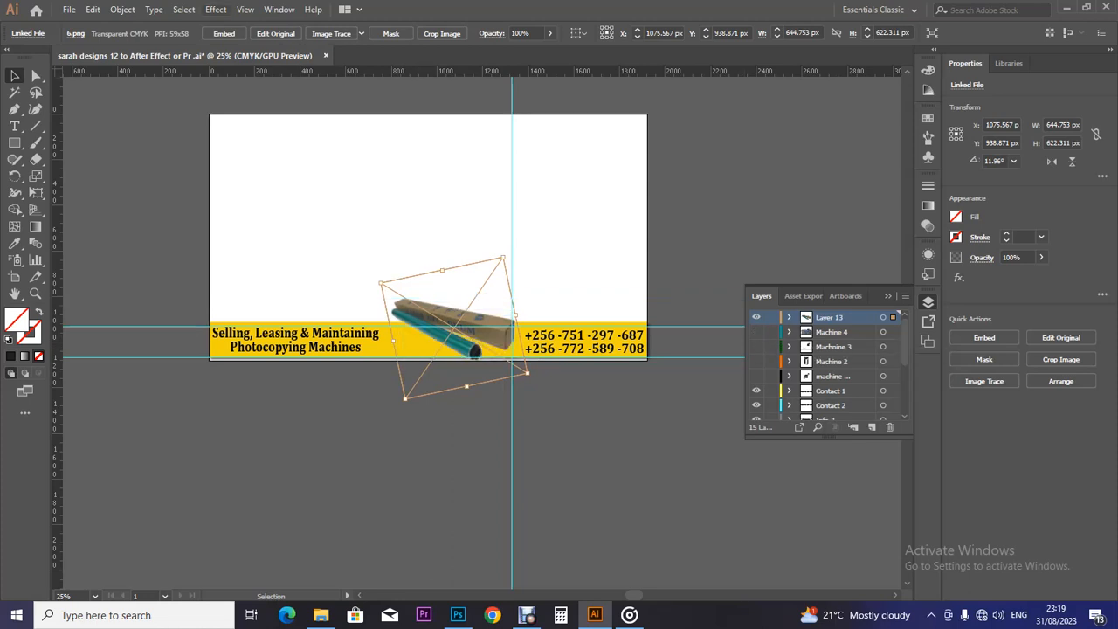
Apply the Drop Shadow effect with the last-used settings to the drum image and deselect it
click(215, 10)
click(253, 24)
key(ctrl+shift+a)
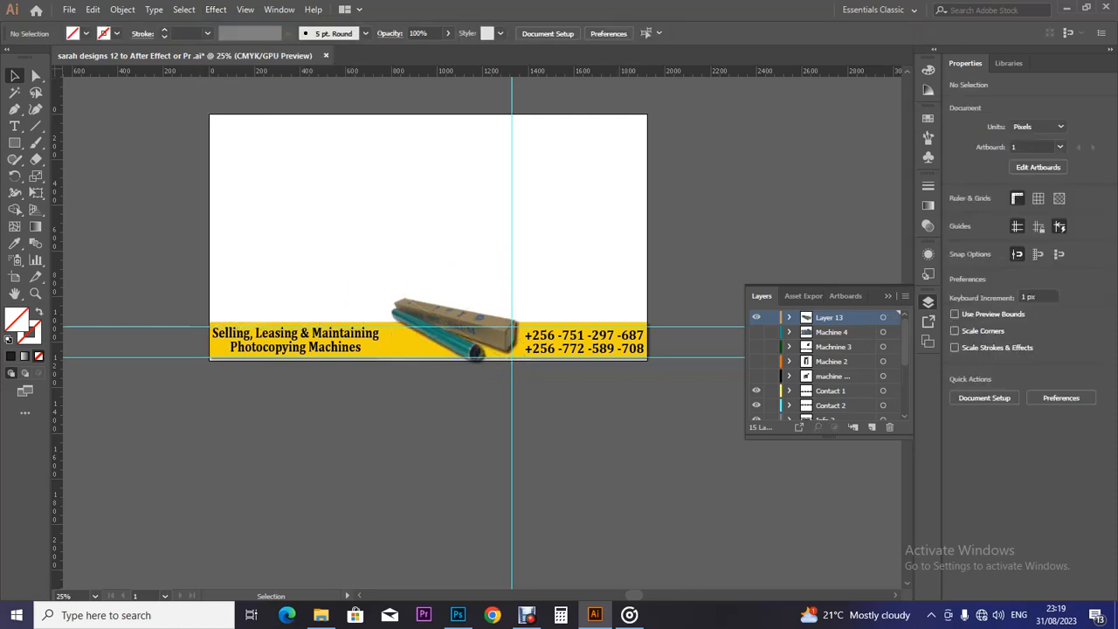
Reselect the drum image and nudge it slightly further left on the yellow band, away from the phone numbers
key(ctrl+z)
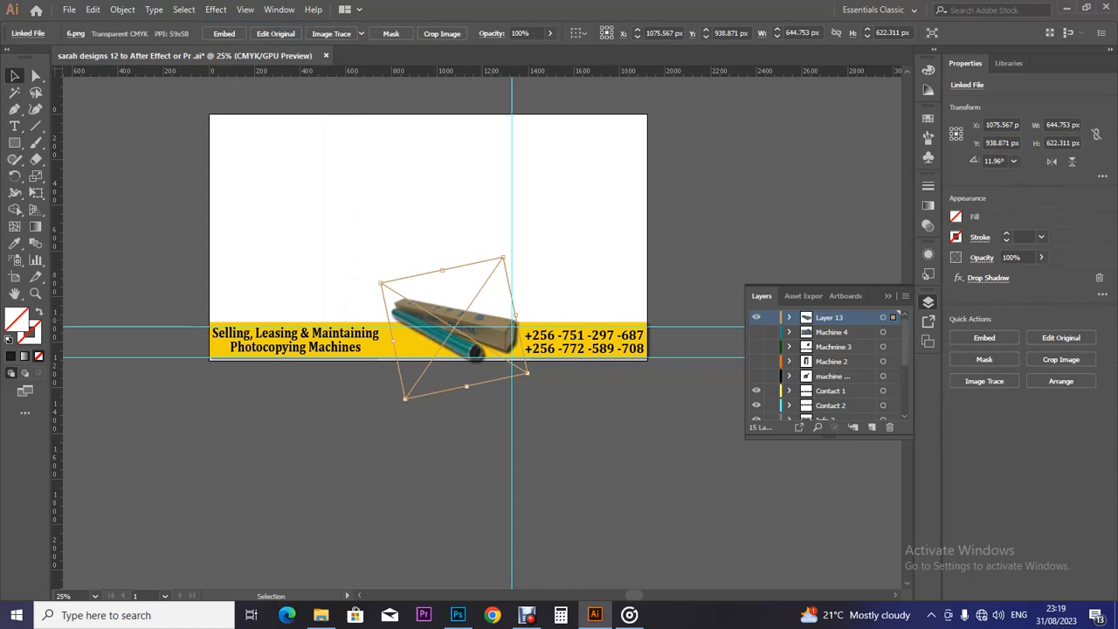
key(Left)
key(Left)
key(Left)
key(Left)
key(Left)
key(Left)
key(Left)
key(Left)
key(Left)
key(Left)
key(Left)
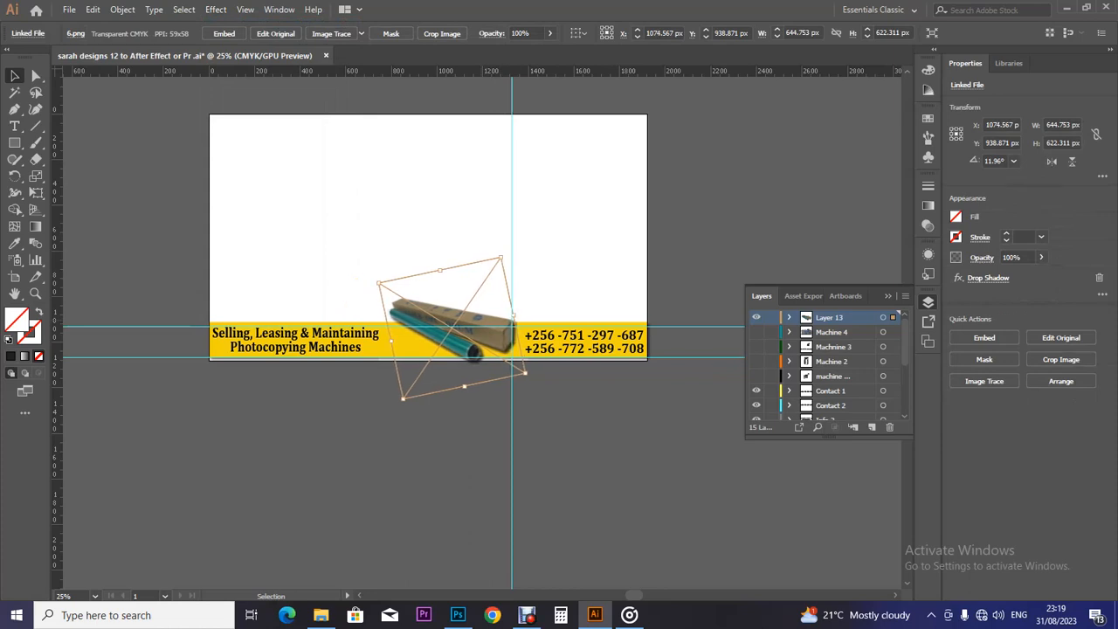
key(Left)
key(Left)
key(Left)
key(Left)
key(Left)
key(Left)
key(Left)
key(Left)
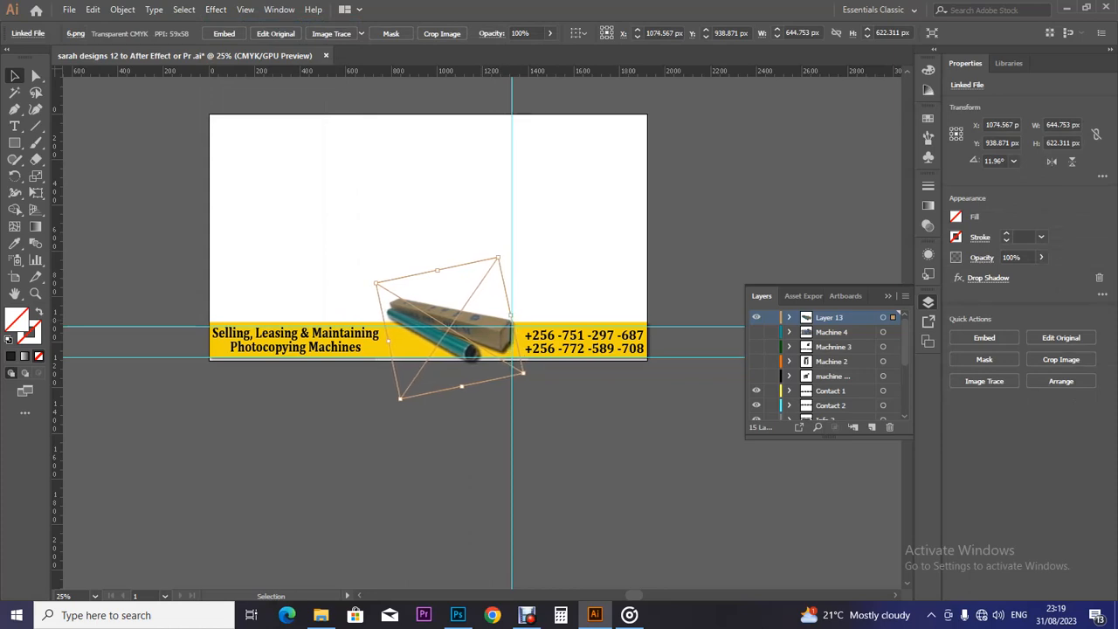
key(Left)
key(Left)
key(Left)
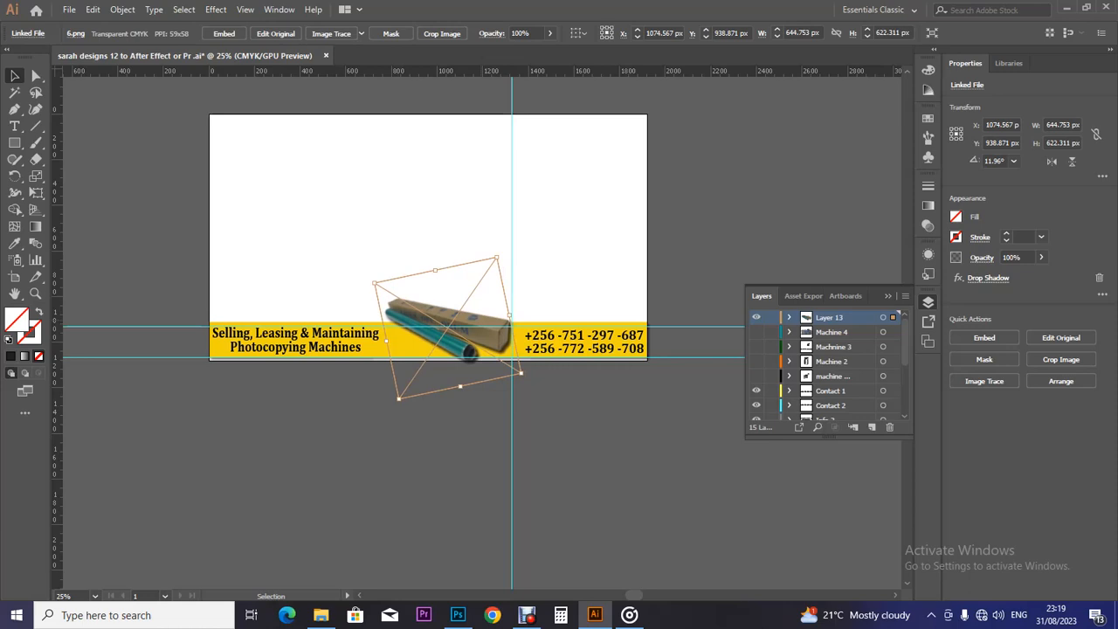
key(ctrl+shift+a)
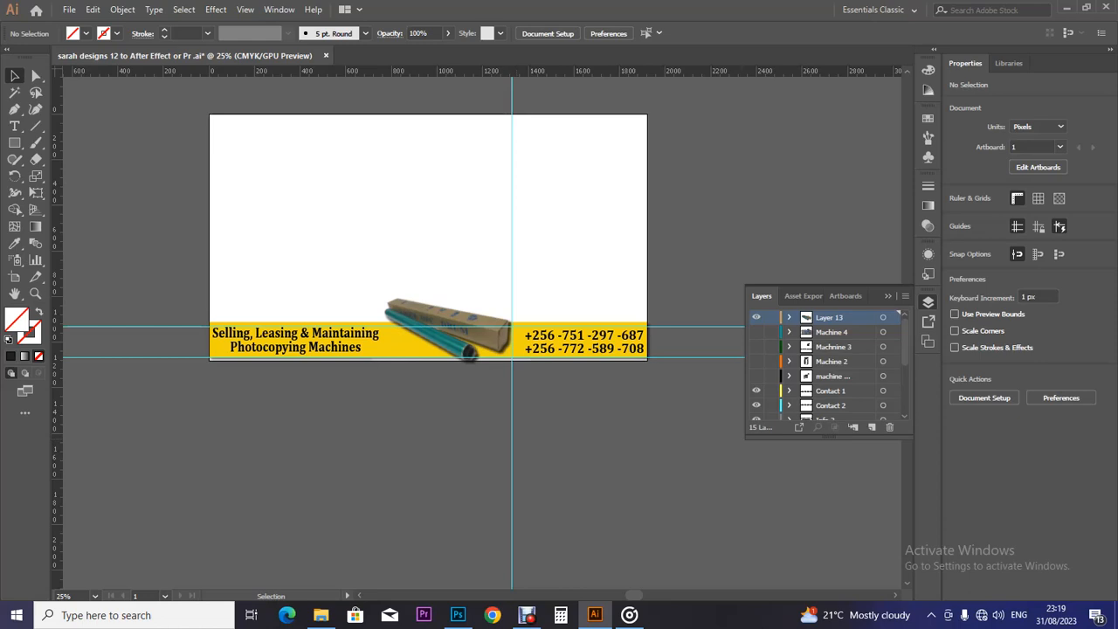
Add two new layers and place image 7 from the "Machines with no bg" folder on Layer 17
click(871, 427)
click(871, 427)
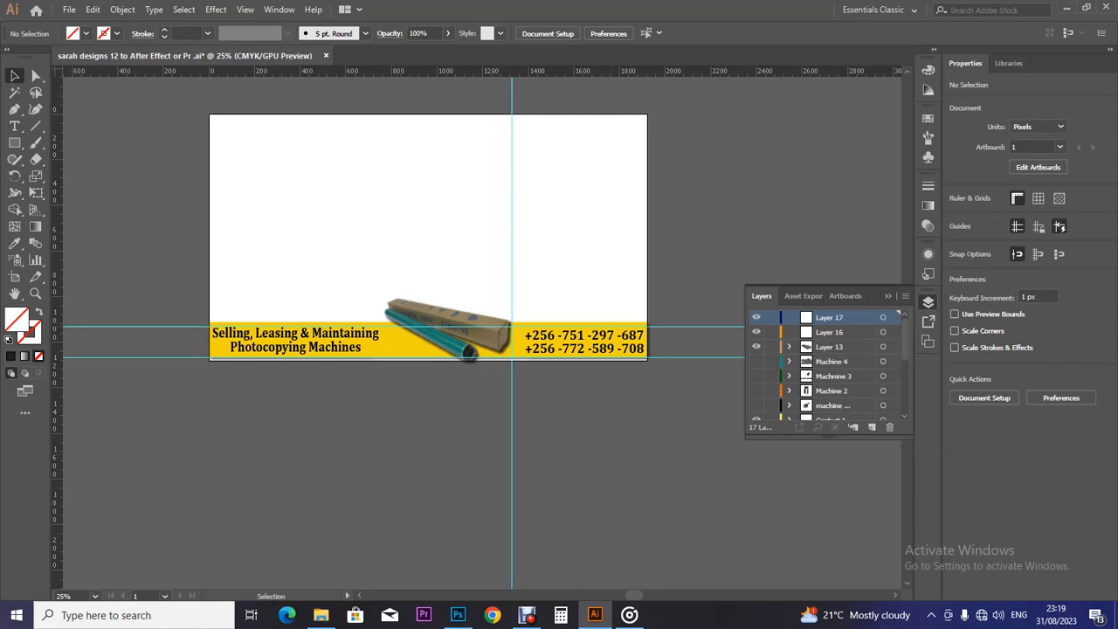
click(321, 615)
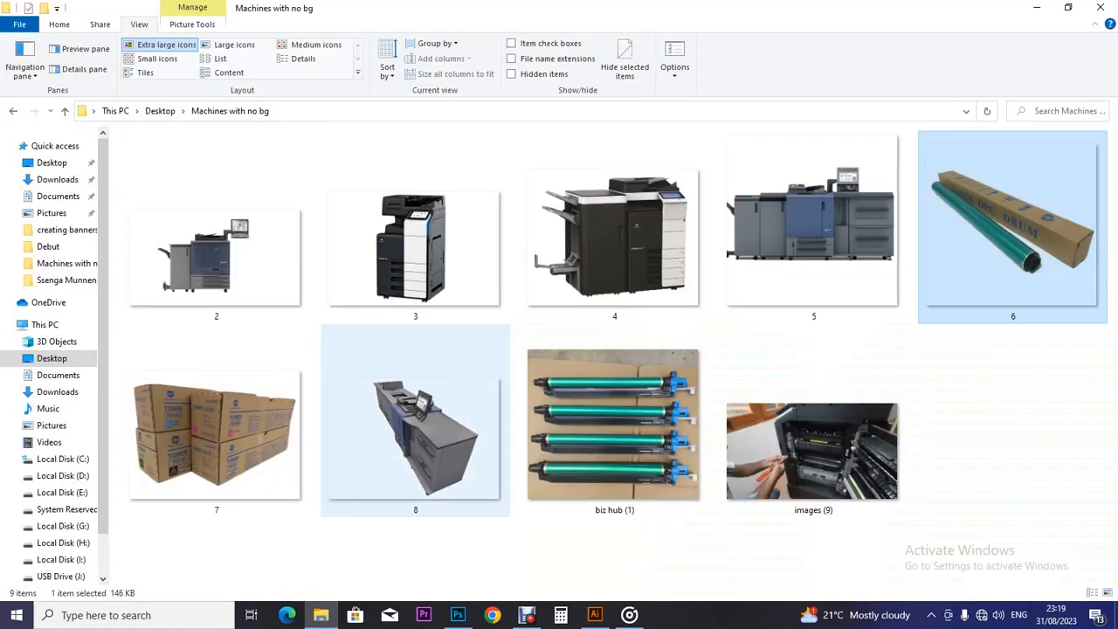
click(218, 428)
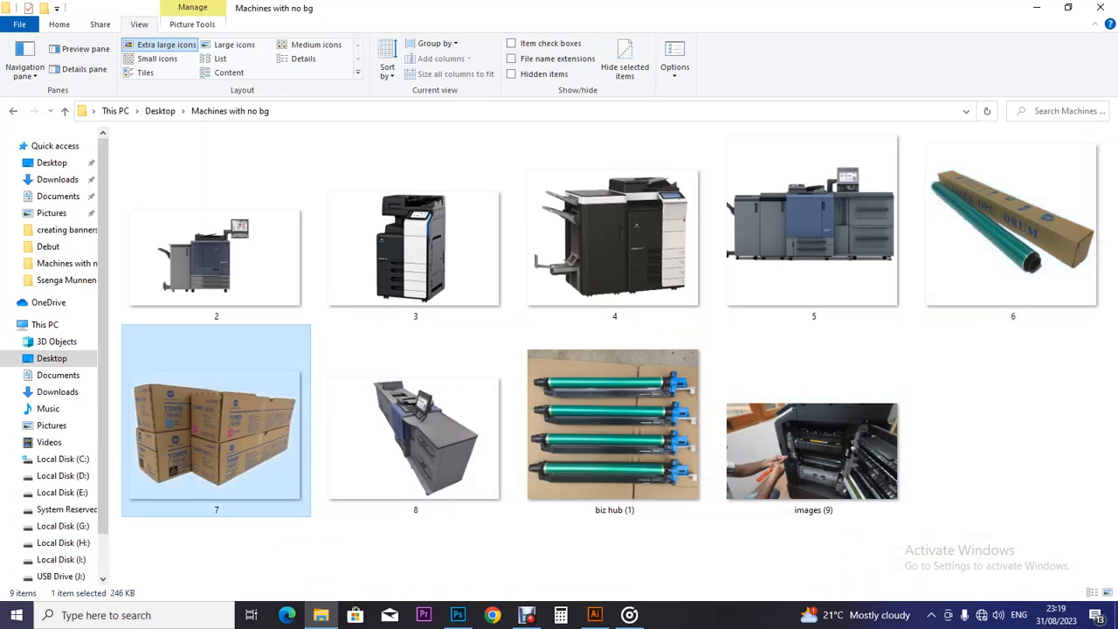
drag(218, 428, 448, 321)
Move Layer 17 below Layer 16, and show Machine 4 in place of Layer 13 as the size reference
drag(829, 317, 829, 338)
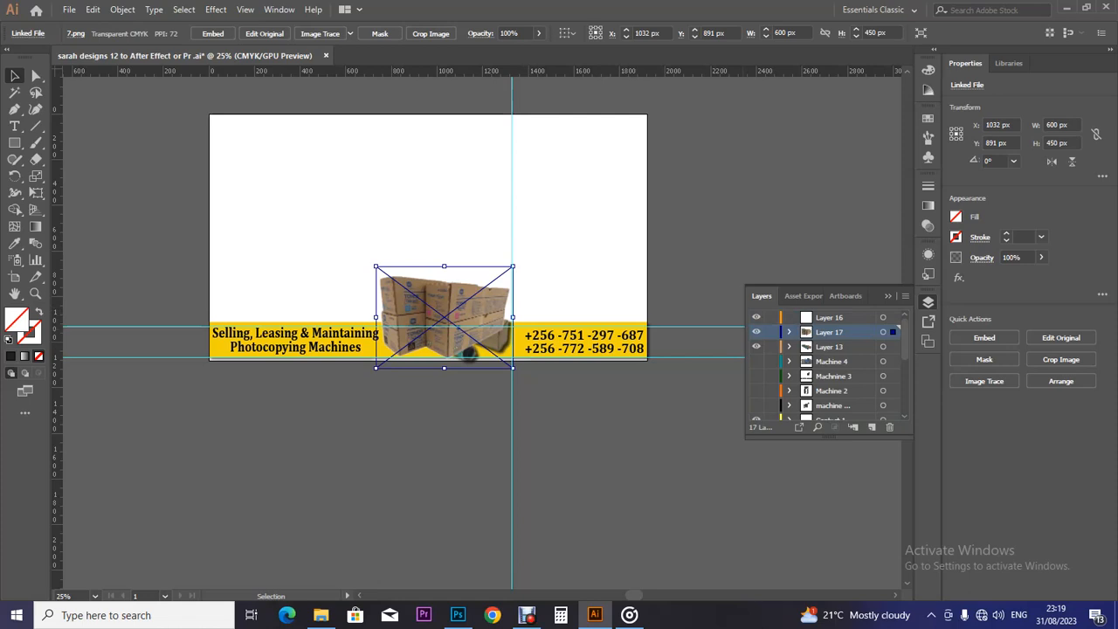
click(756, 361)
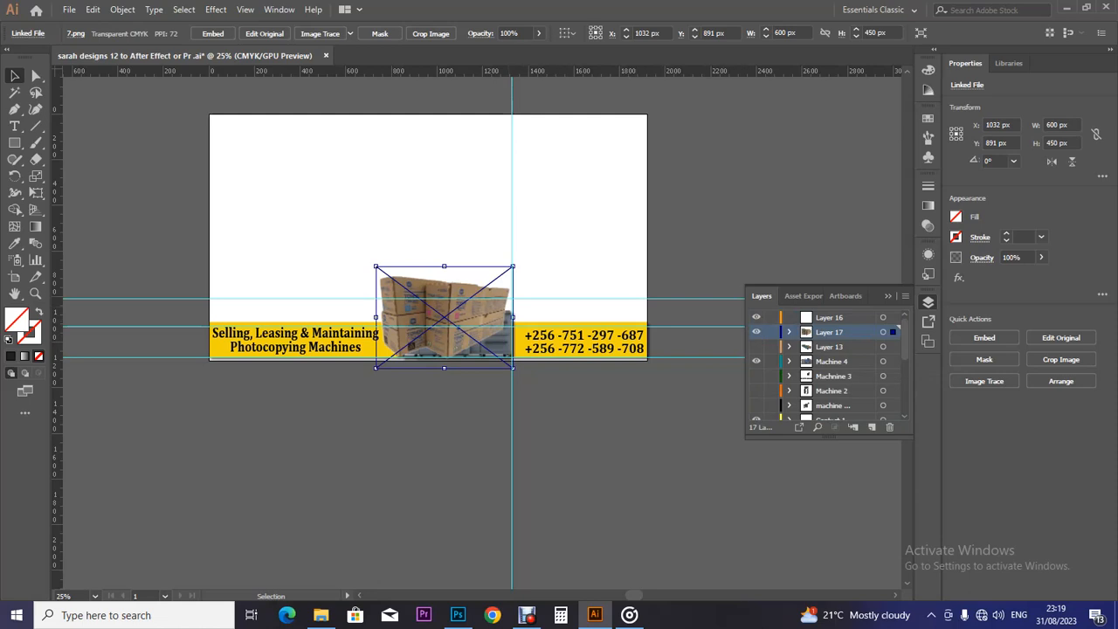
Scale the toner box image to about 434 × 325 px and position it over Machine 4 at about X 1077, Y 945 px
drag(513, 265, 499, 315)
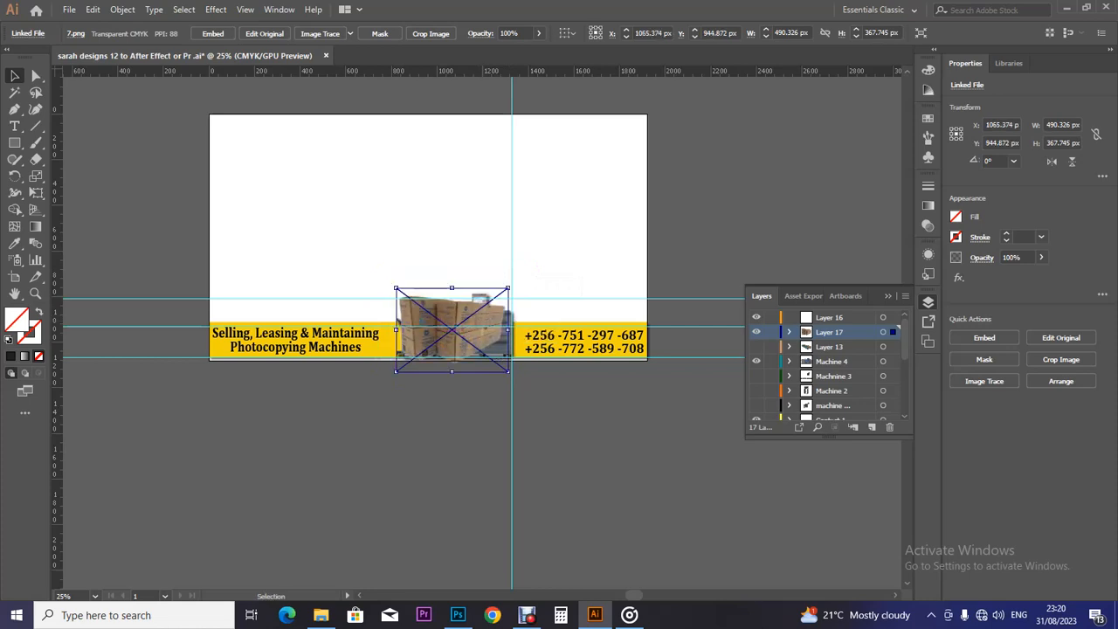
drag(499, 315, 501, 316)
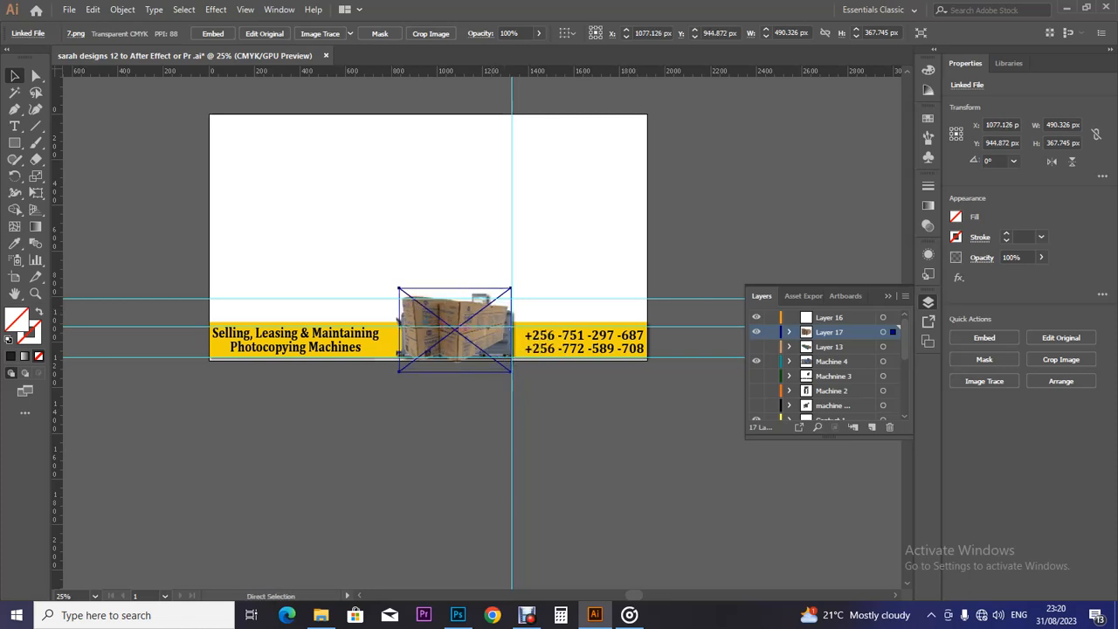
key(ctrl+equal)
key(ctrl+equal)
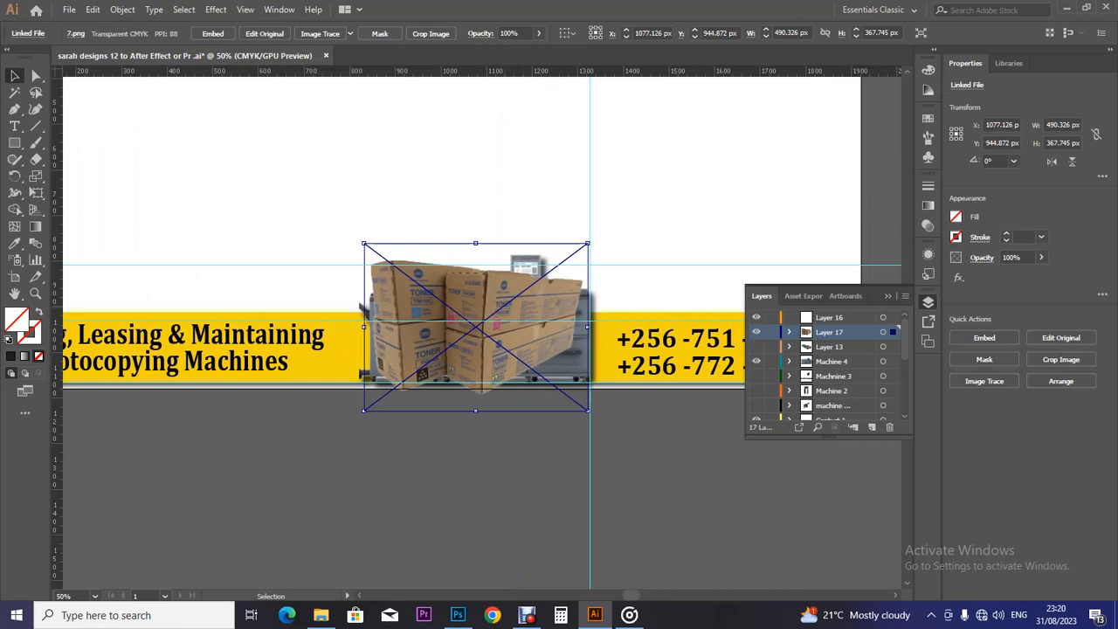
drag(587, 243, 581, 250)
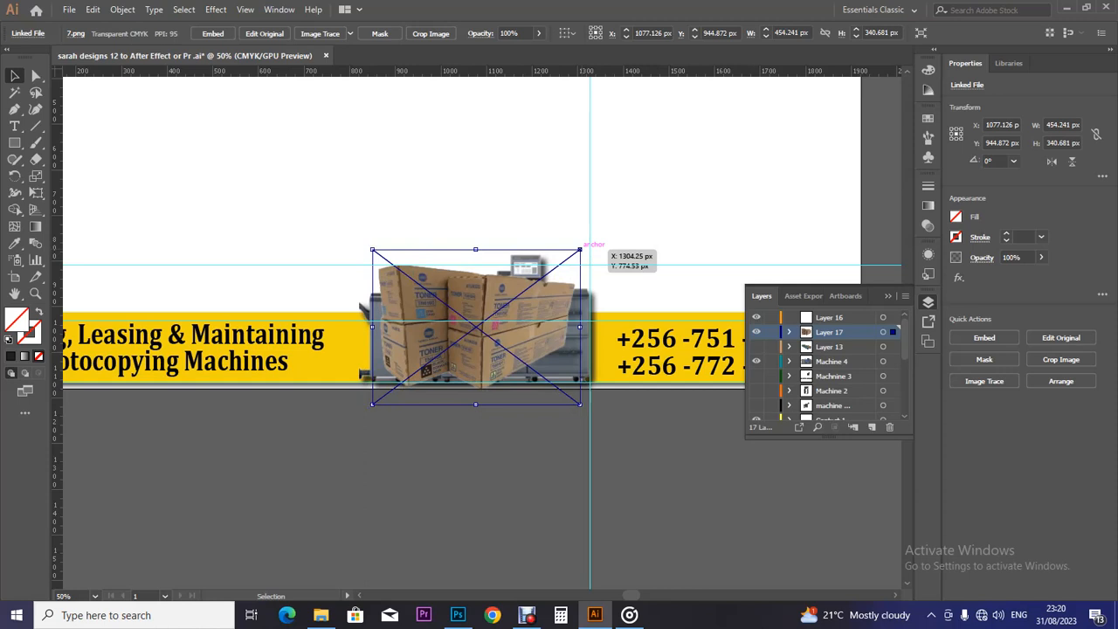
drag(580, 250, 575, 253)
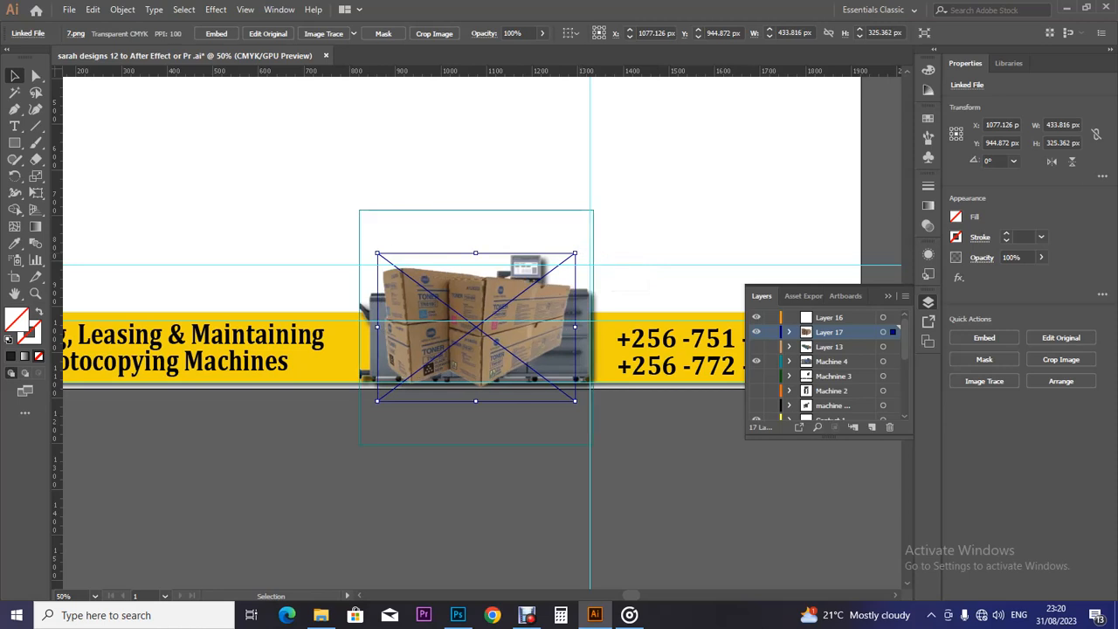
Nudge the toner box image right to about X 1087 px
key(Right)
key(Right)
key(Right)
key(Right)
key(Right)
key(Right)
key(Right)
key(Right)
key(Right)
key(Right)
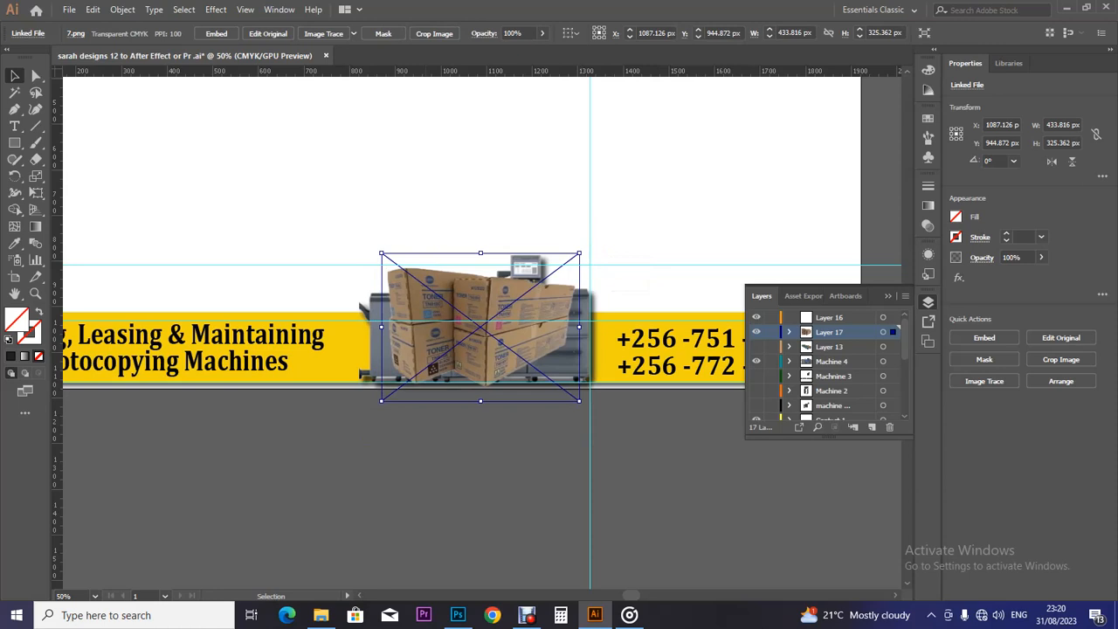
Embed the toner box image and apply the Drop Shadow effect to it with the last-used settings
click(217, 33)
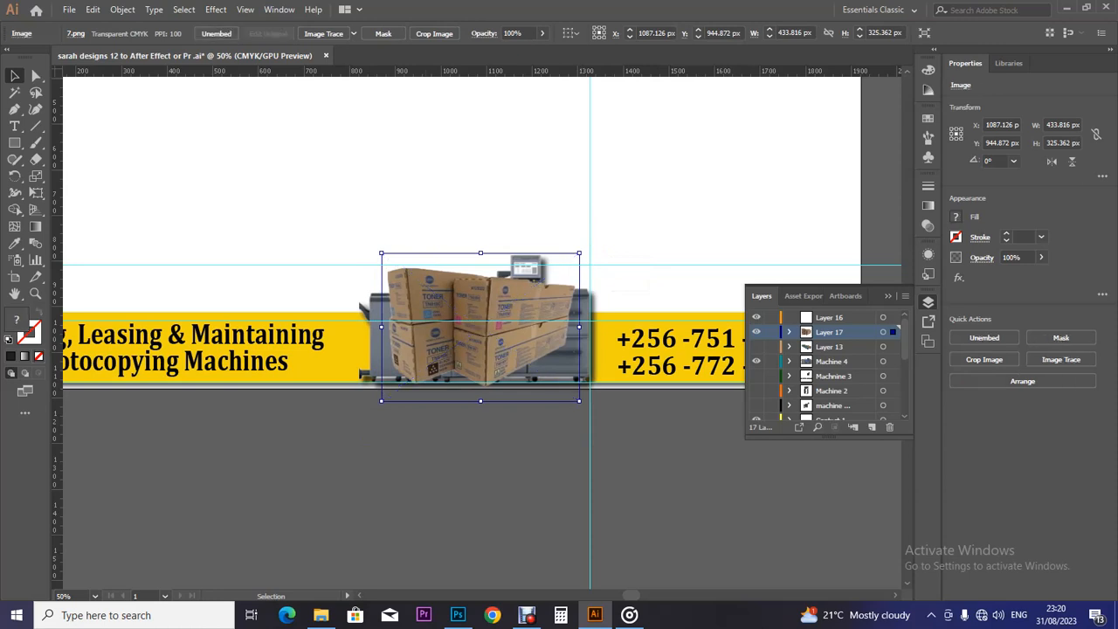
click(215, 9)
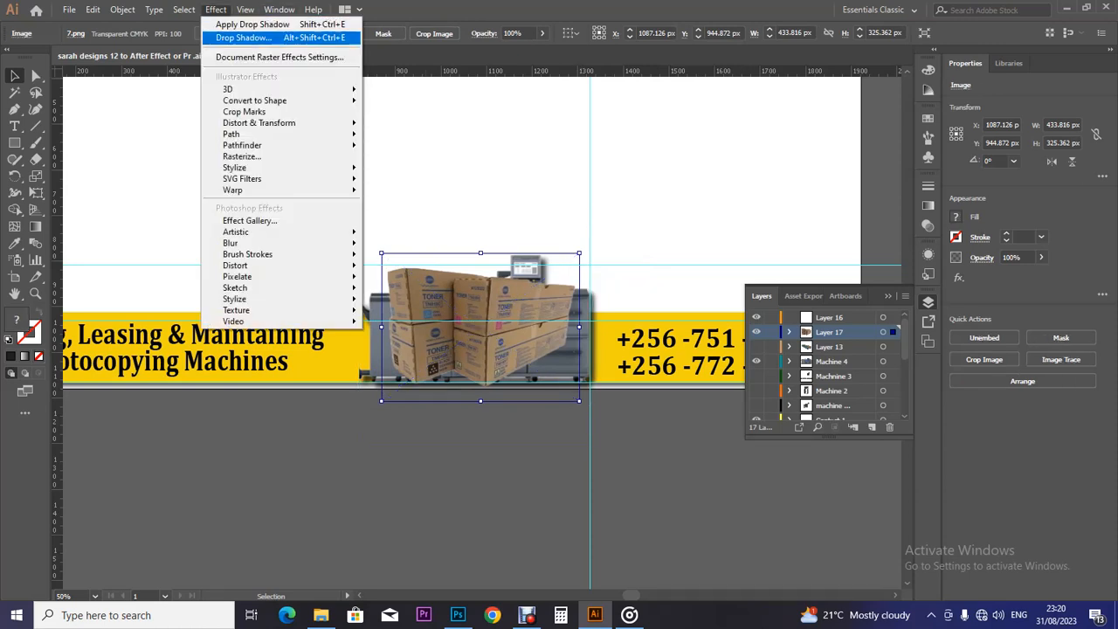
click(252, 25)
key(ctrl+shift+a)
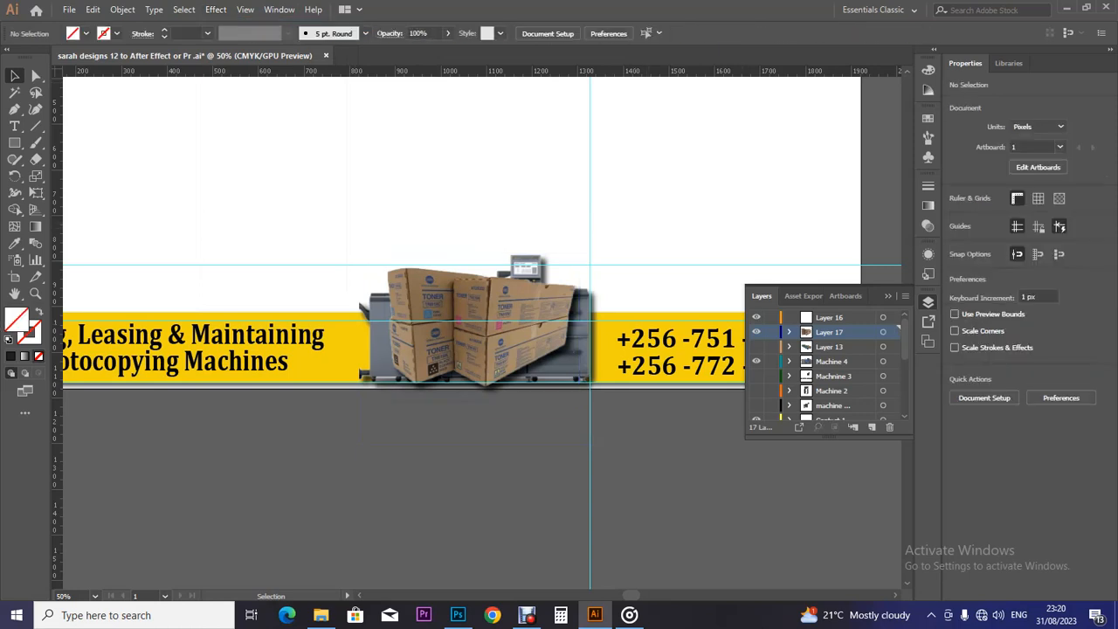
Rename Layer 13 as Machine 5, and hide it together with Machine 4
click(757, 347)
double_click(831, 347)
text(Mav)
text(chine)
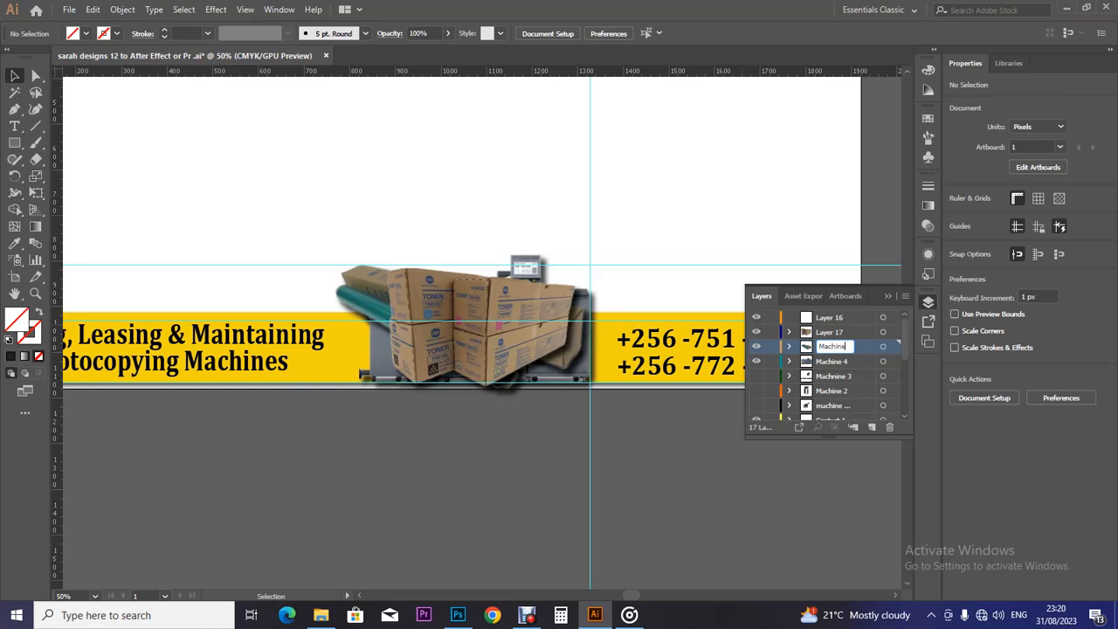
text(5)
key(Return)
click(756, 346)
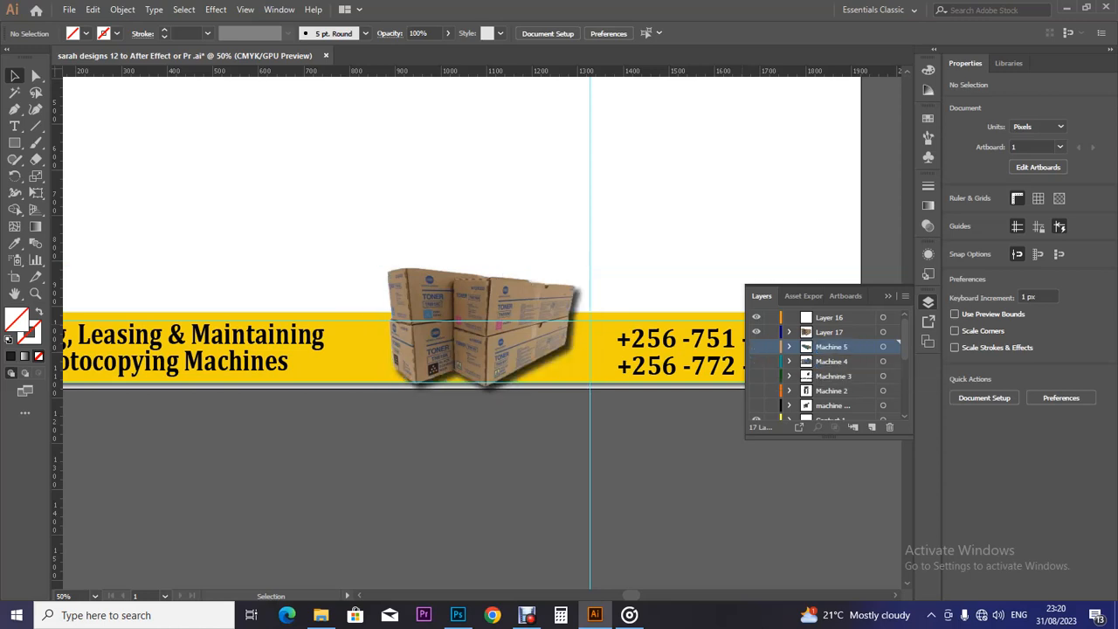
Rename Layer 17, which holds the toner boxes, as Macine 6
double_click(832, 332)
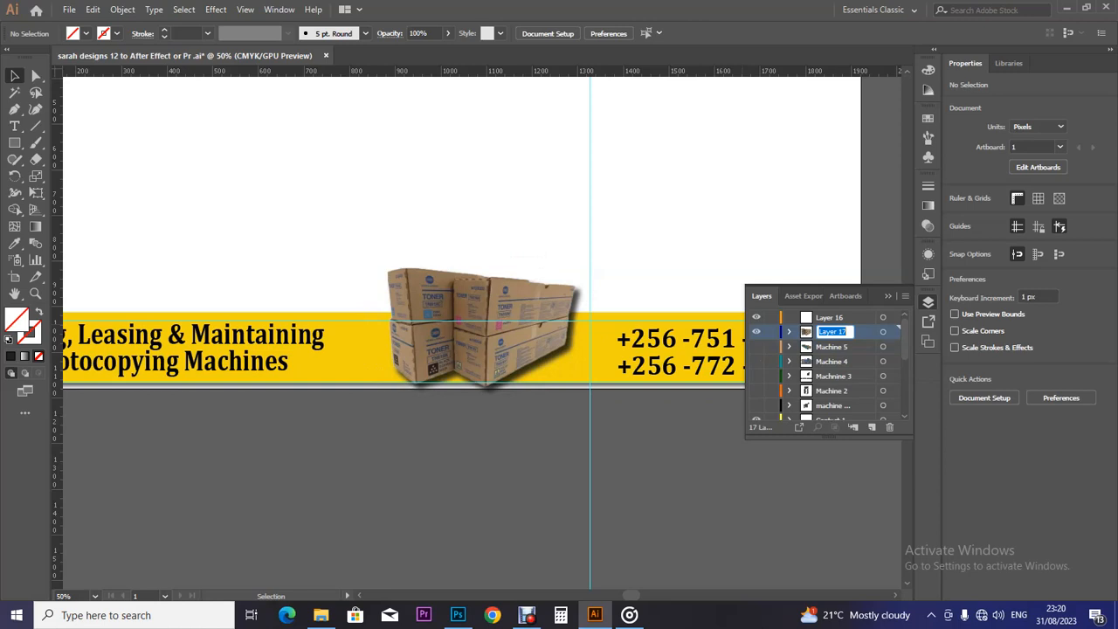
text(N)
key(BackSpace)
text(Machine 6)
key(Return)
Place the photo images (9) from the Machines with no bg folder over the banner's yellow strip
click(887, 296)
key(a)
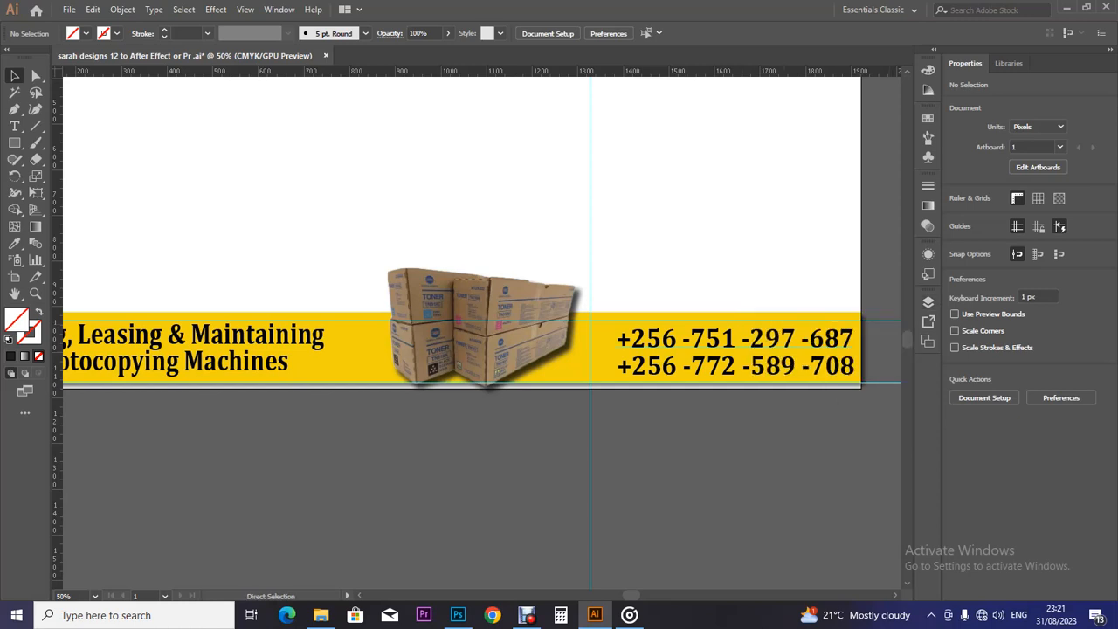
key(ctrl+minus)
key(ctrl+minus)
key(v)
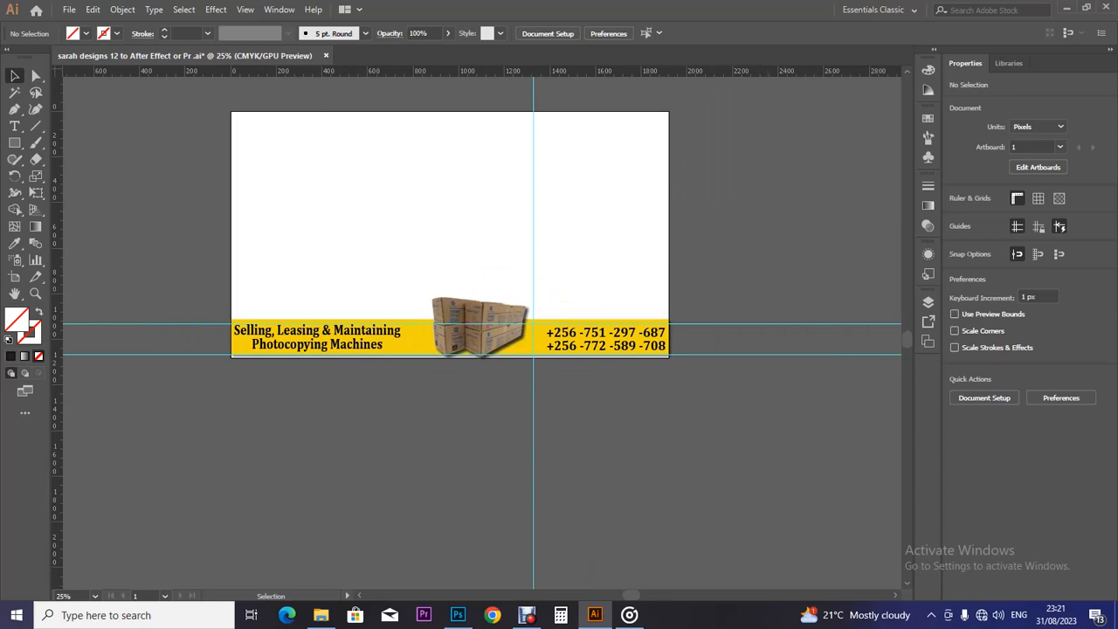
click(321, 616)
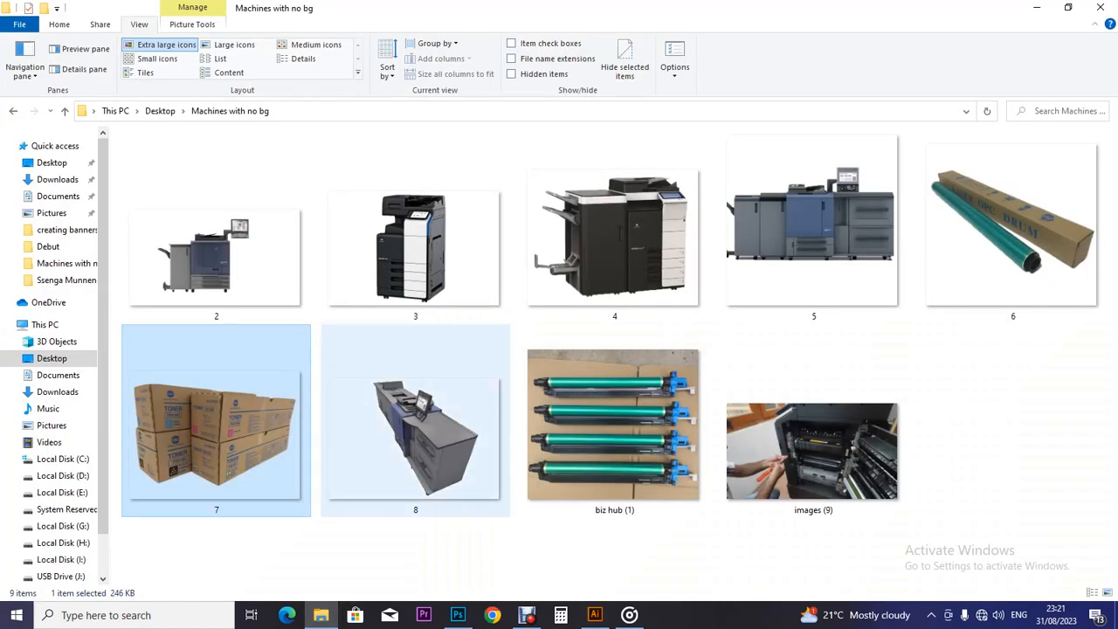
click(415, 437)
click(812, 450)
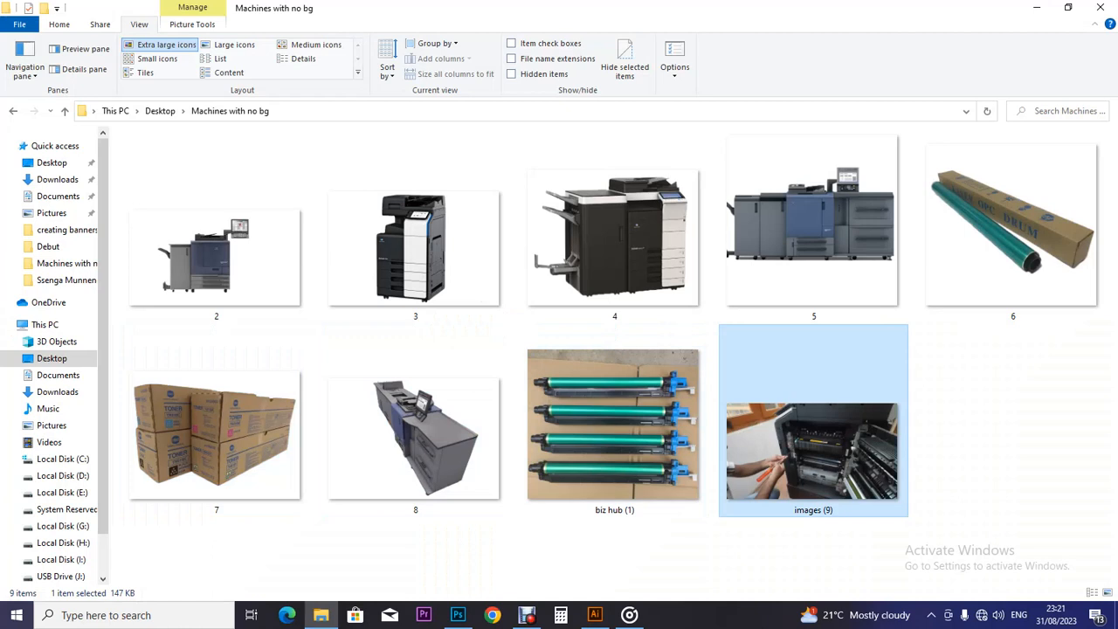
click(415, 437)
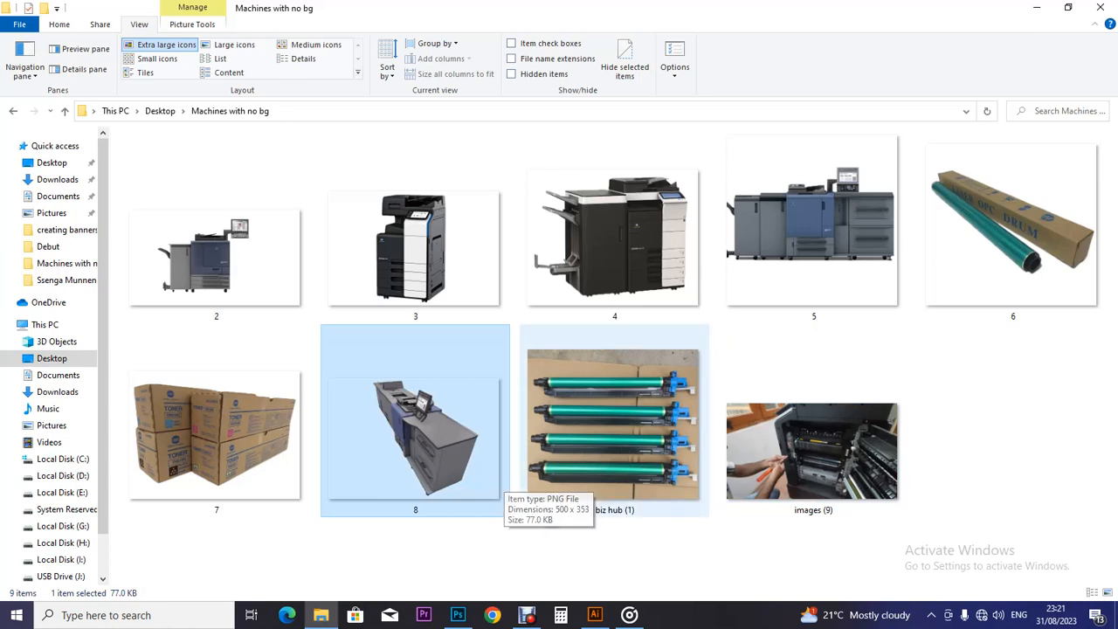
click(812, 451)
drag(813, 451, 483, 348)
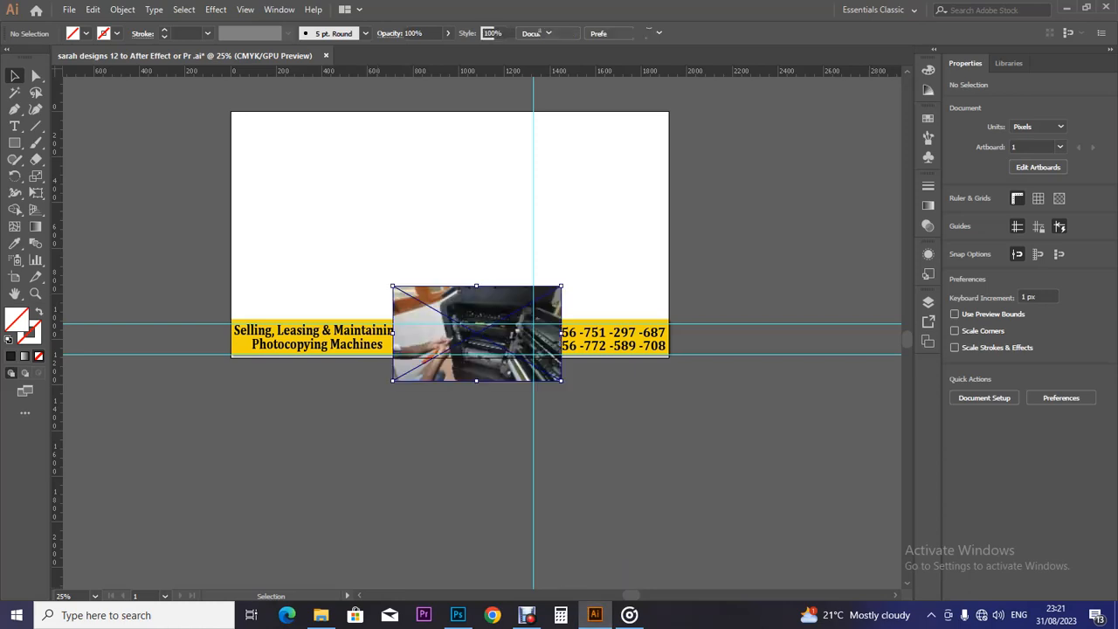
Move the placed open-copier photo from the Macine 6 layer to Layer 16, keeping its position
key(F7)
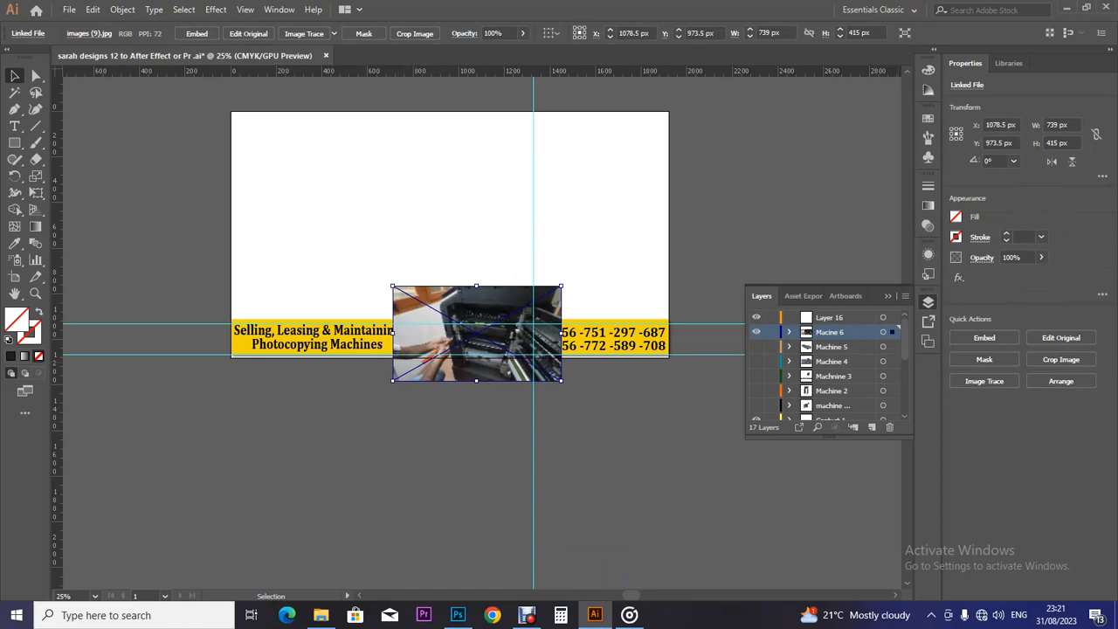
key(Delete)
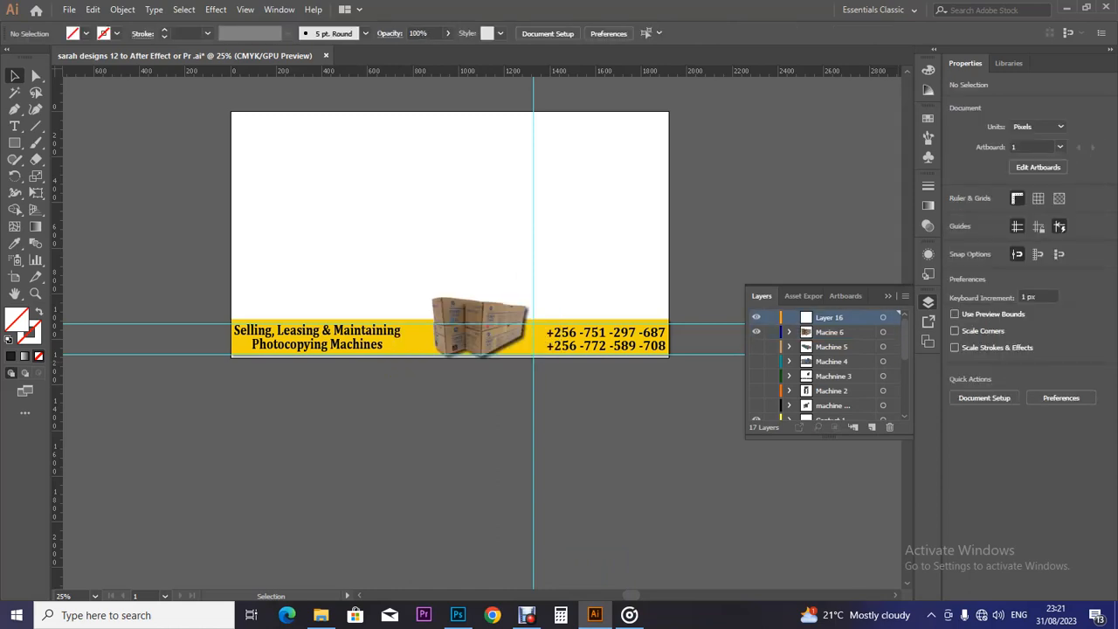
key(ctrl+v)
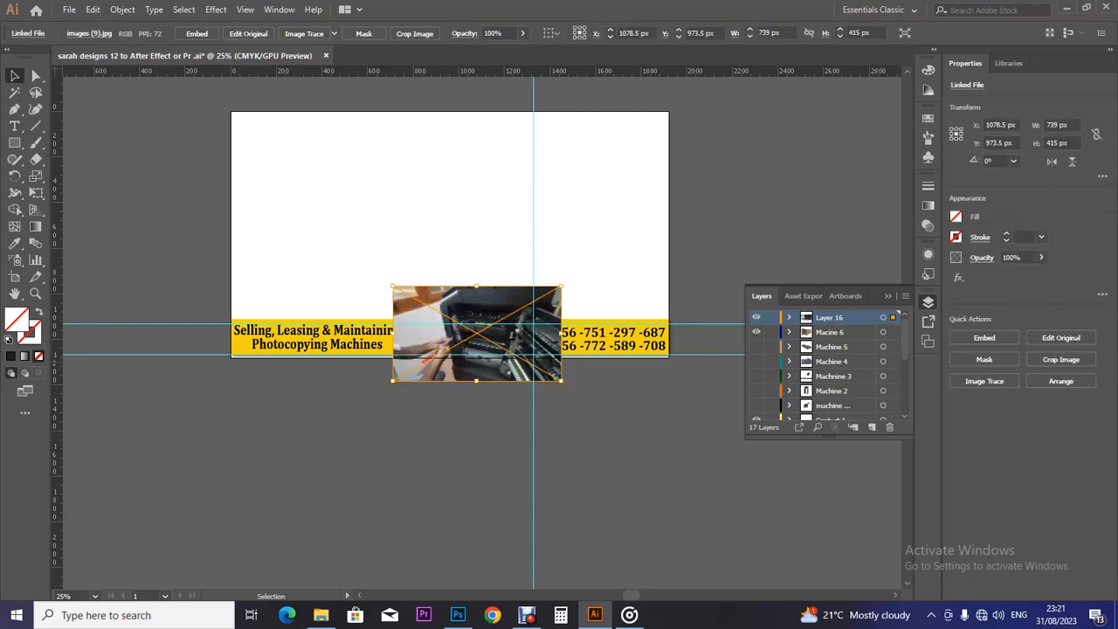
Show Machine 4 as the size reference and scale the open-copier photo to about 459 × 258 px
click(842, 361)
drag(476, 71, 476, 296)
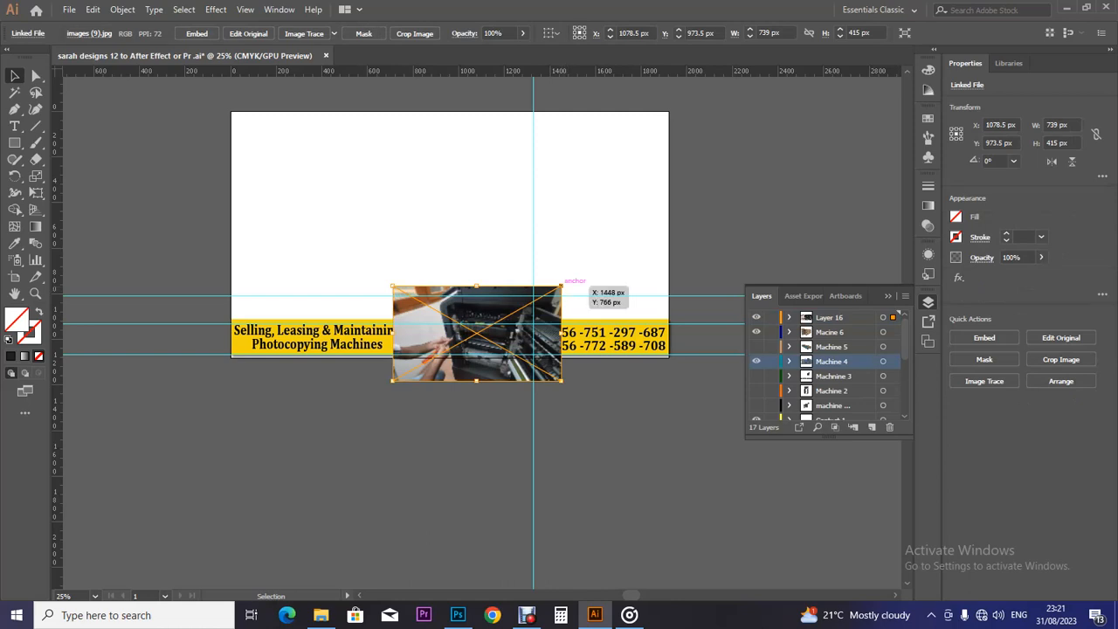
drag(561, 285, 546, 295)
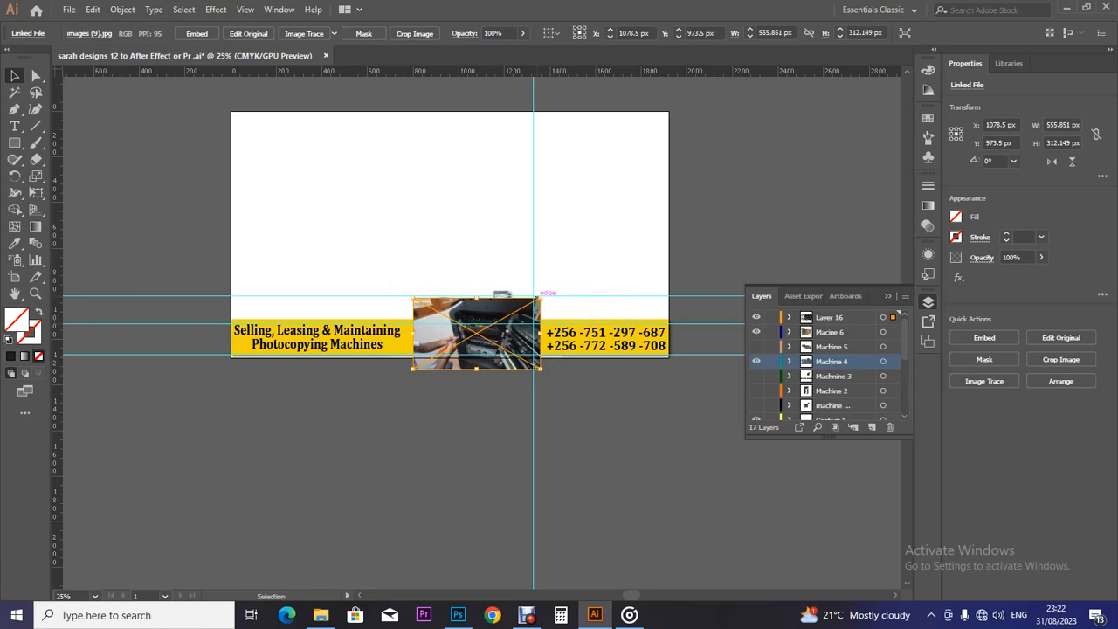
drag(540, 298, 531, 305)
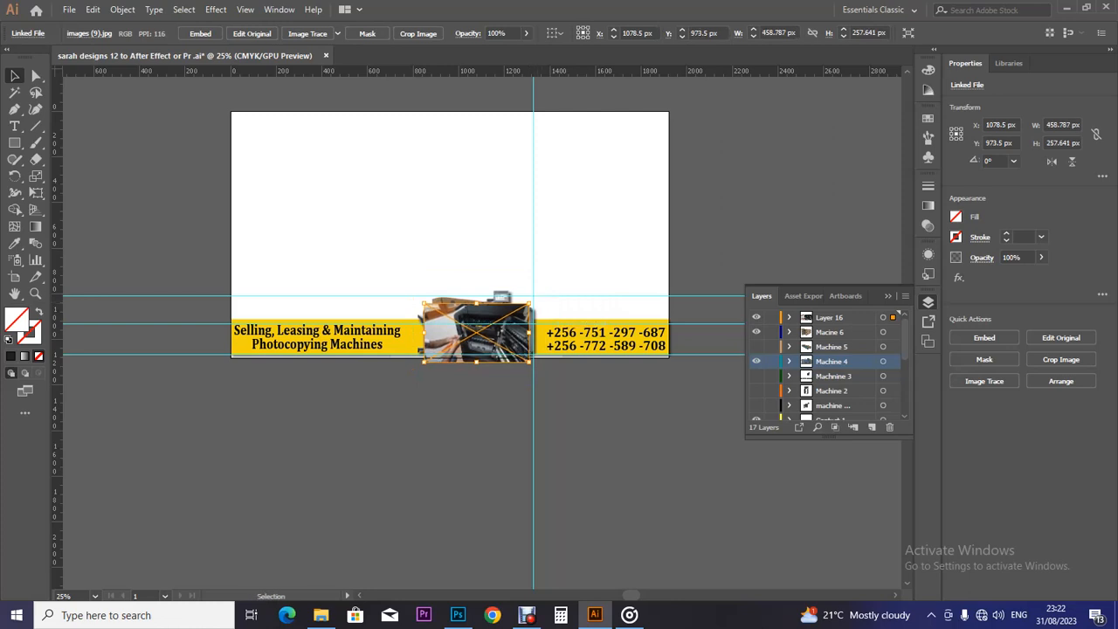
Nudge the open-copier photo up and left to X 1071.5, Y 938.5 px
key(Up)
key(Up)
key(Up)
key(Up)
key(Up)
key(Up)
key(Up)
key(Up)
key(Up)
key(Up)
key(Up)
key(Up)
key(Up)
key(Up)
key(Up)
key(Up)
key(Up)
key(Up)
key(Up)
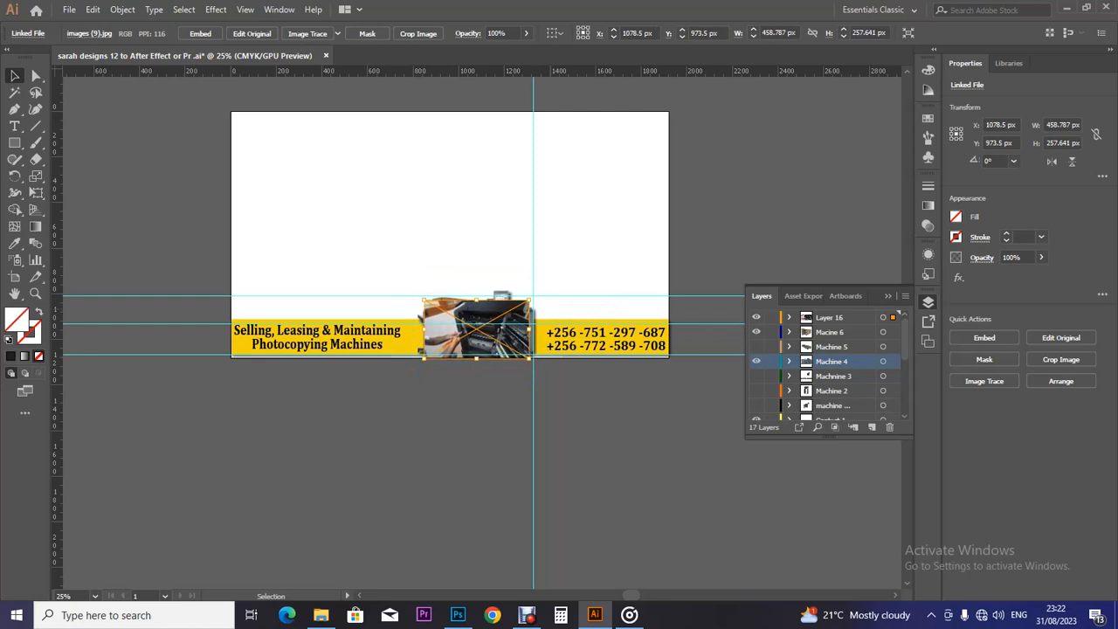
key(Up)
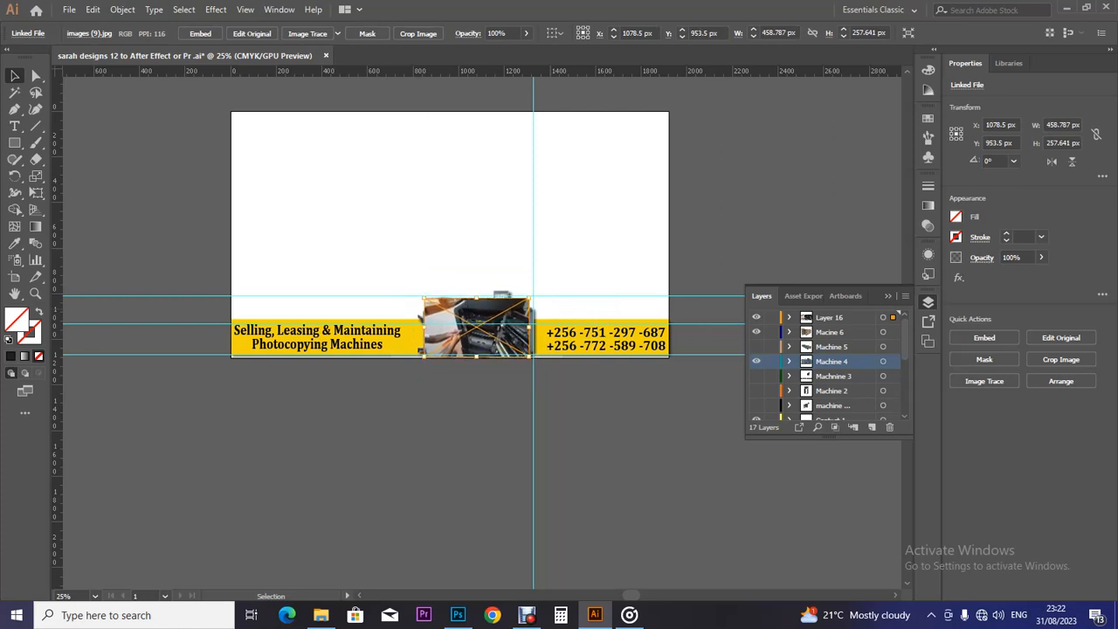
key(Up)
key(Up)
key(Up)
key(Up)
key(Up)
key(Up)
key(Up)
key(Up)
key(Up)
key(Up)
key(Up)
key(Up)
key(Up)
key(Up)
key(Up)
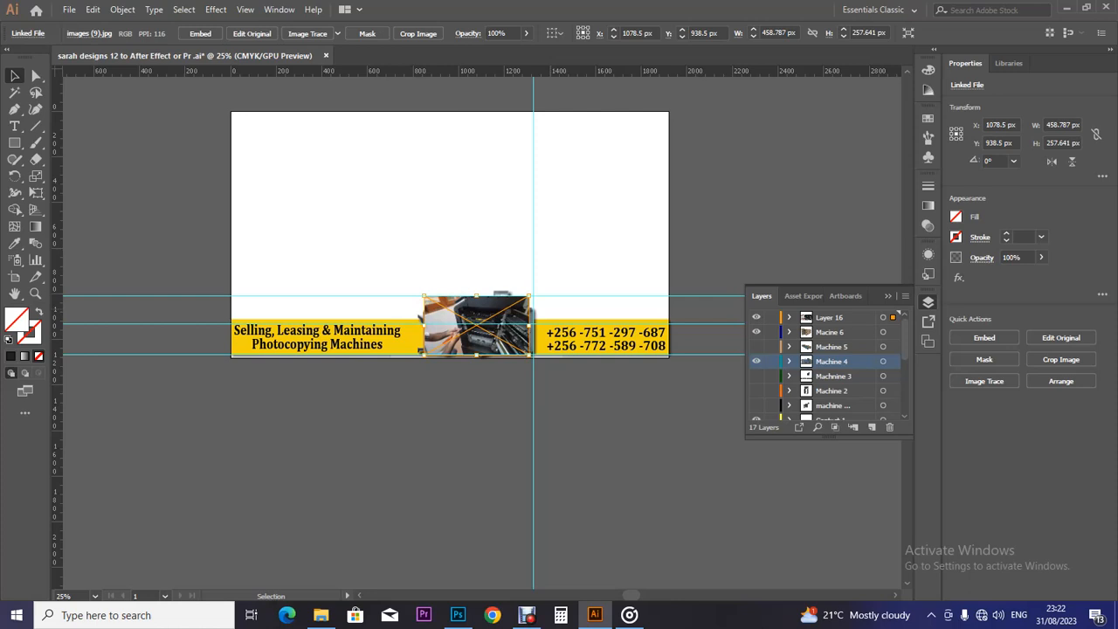
key(Left)
key(Left)
key(Left)
key(Left)
key(Left)
key(Left)
key(Left)
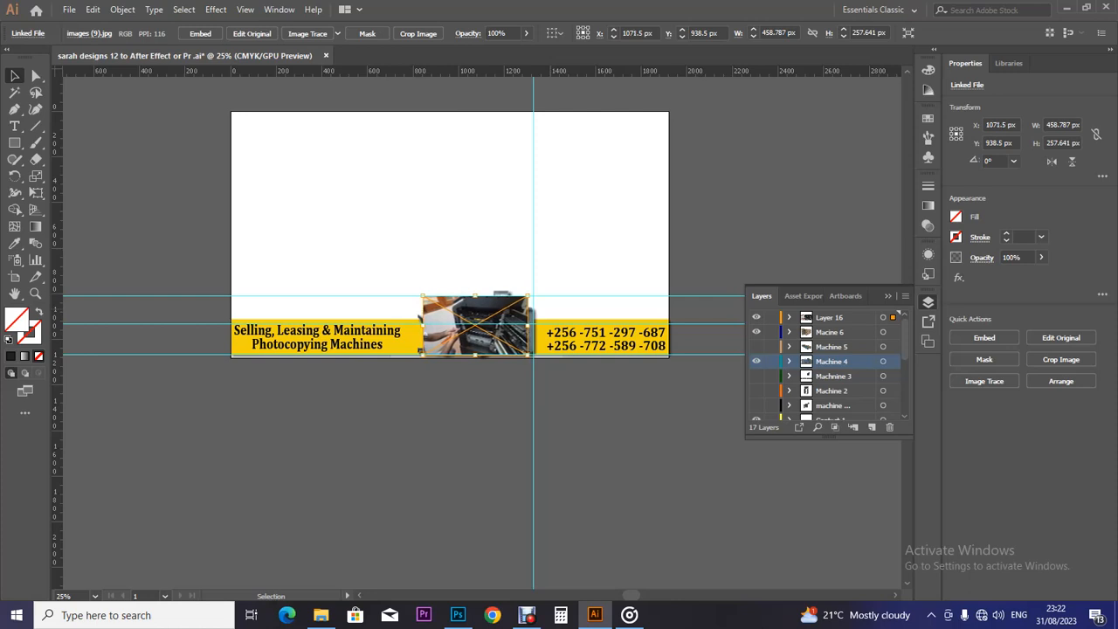
Embed the open-copier photo and hide the Machine 4 layer
click(200, 34)
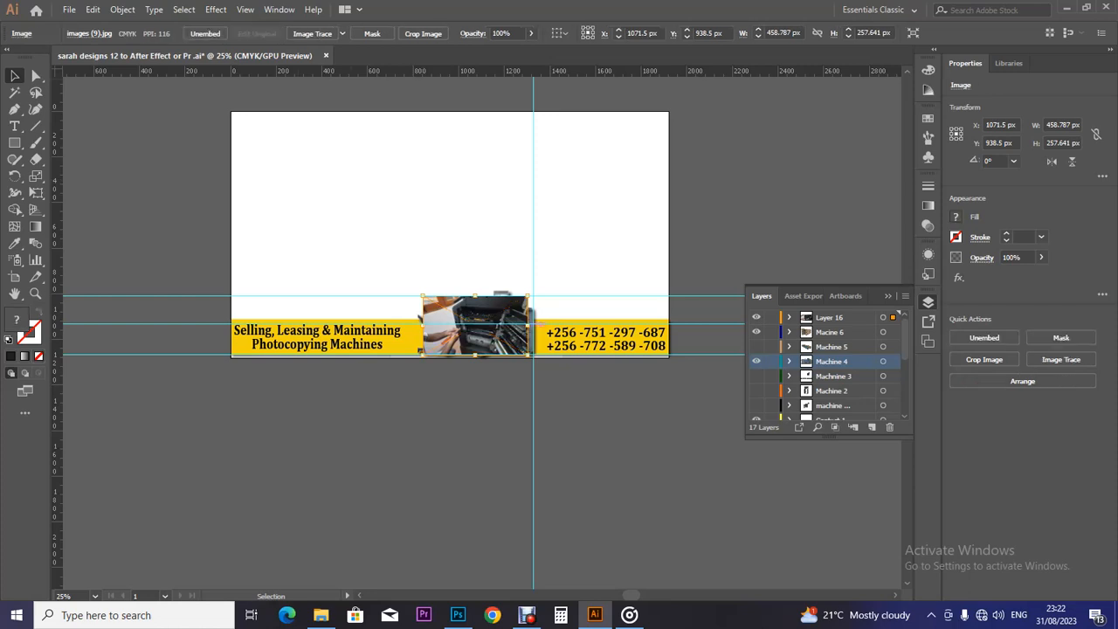
click(476, 282)
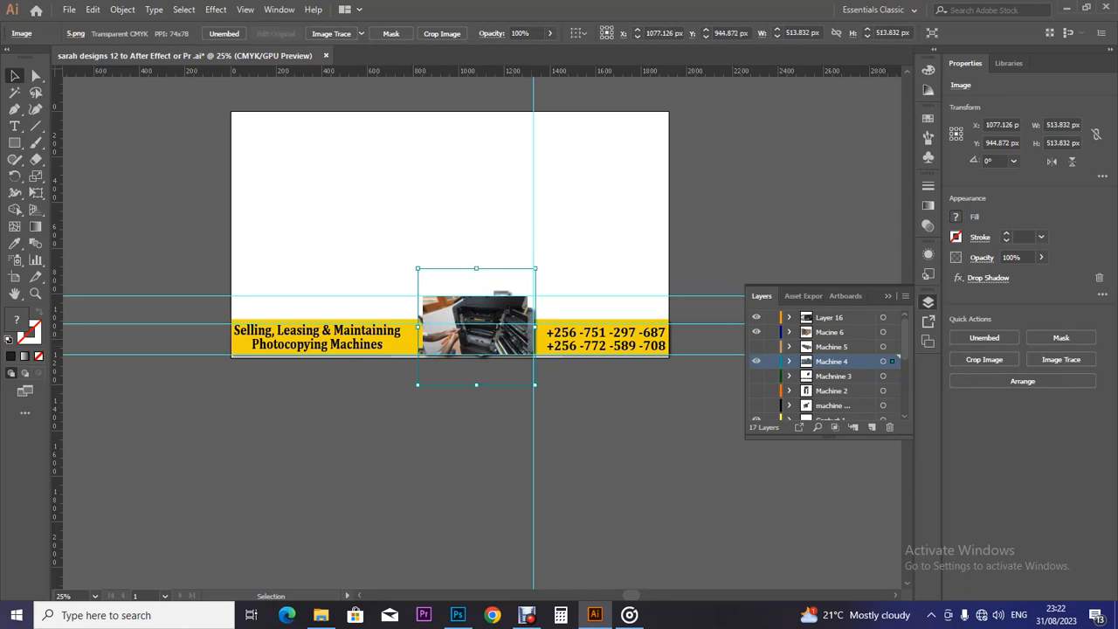
click(757, 361)
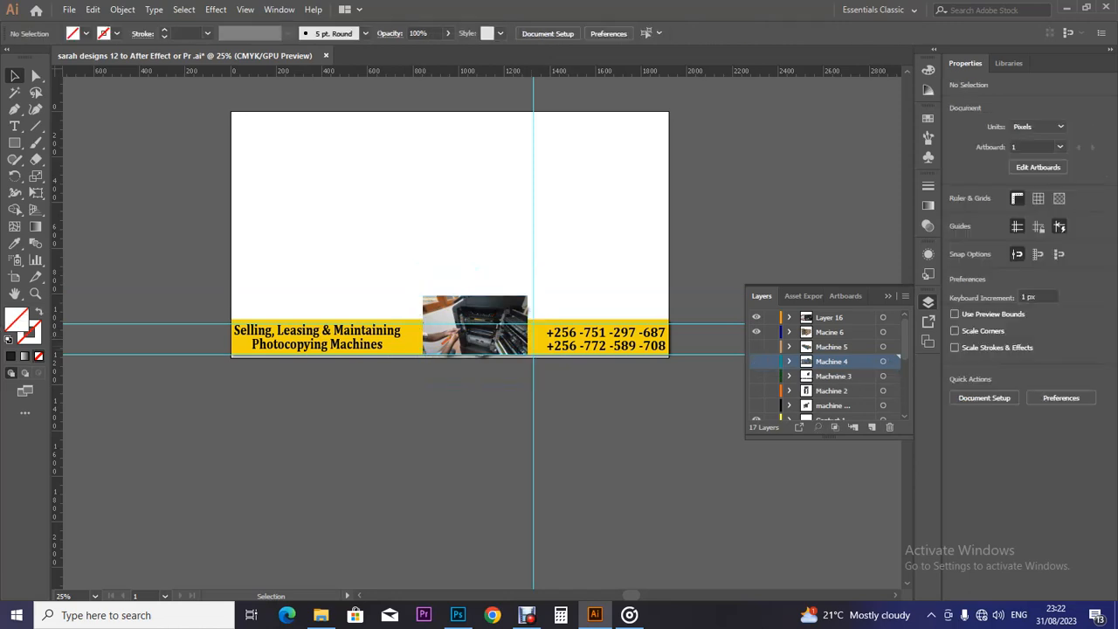
Apply a Drop Shadow to the open-copier photo with Multiply mode, 75% opacity, 10 px X and Y offsets and 5 px blur
click(426, 328)
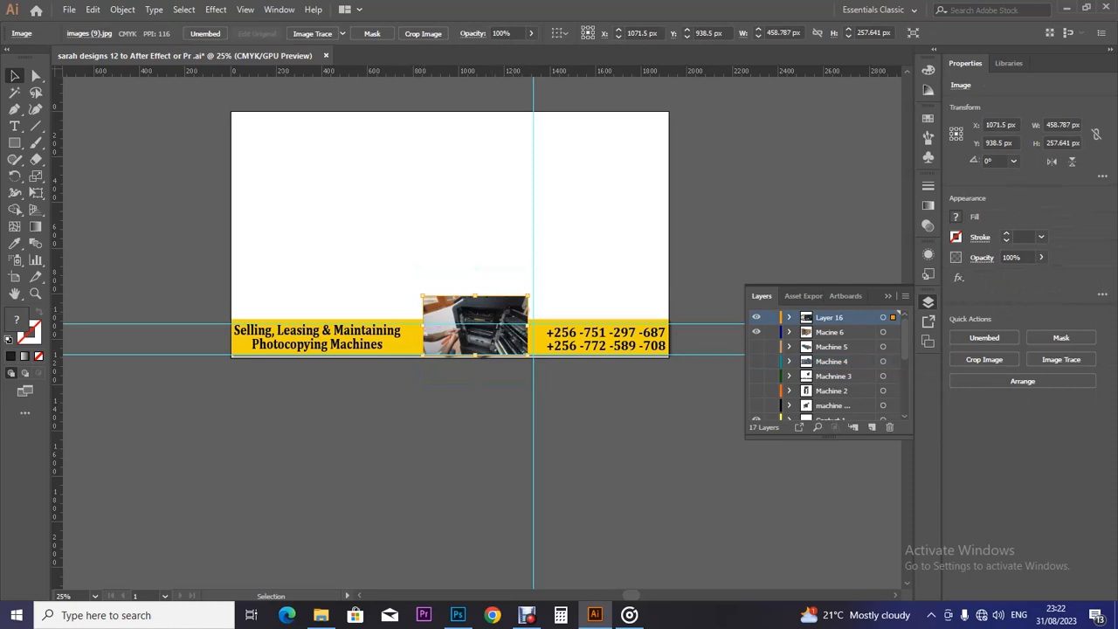
click(216, 9)
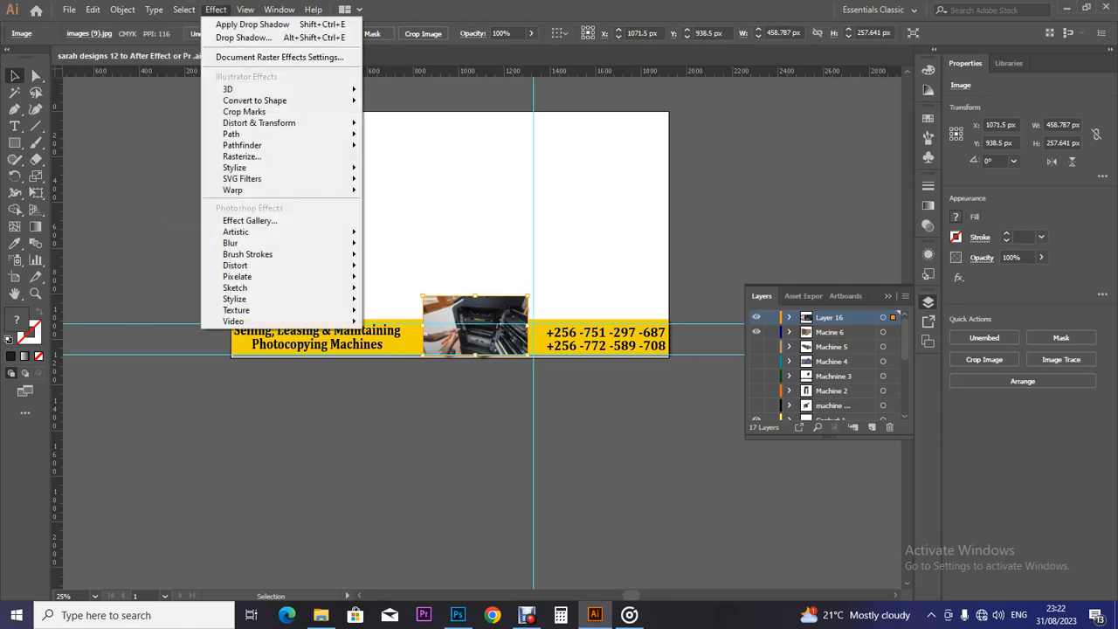
click(243, 37)
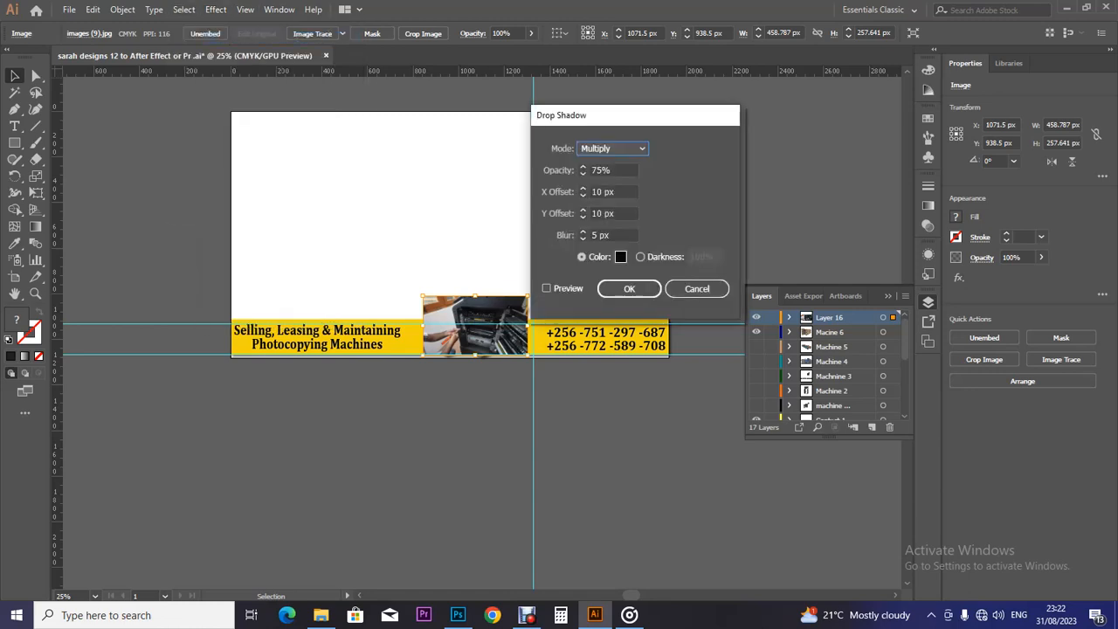
click(632, 290)
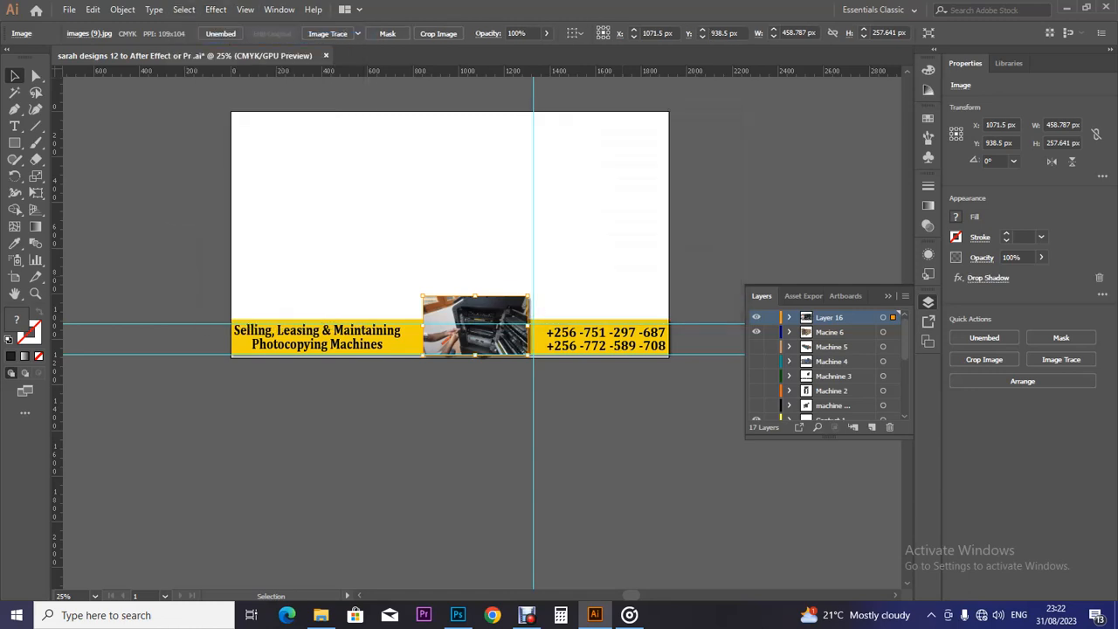
key(ctrl+shift+a)
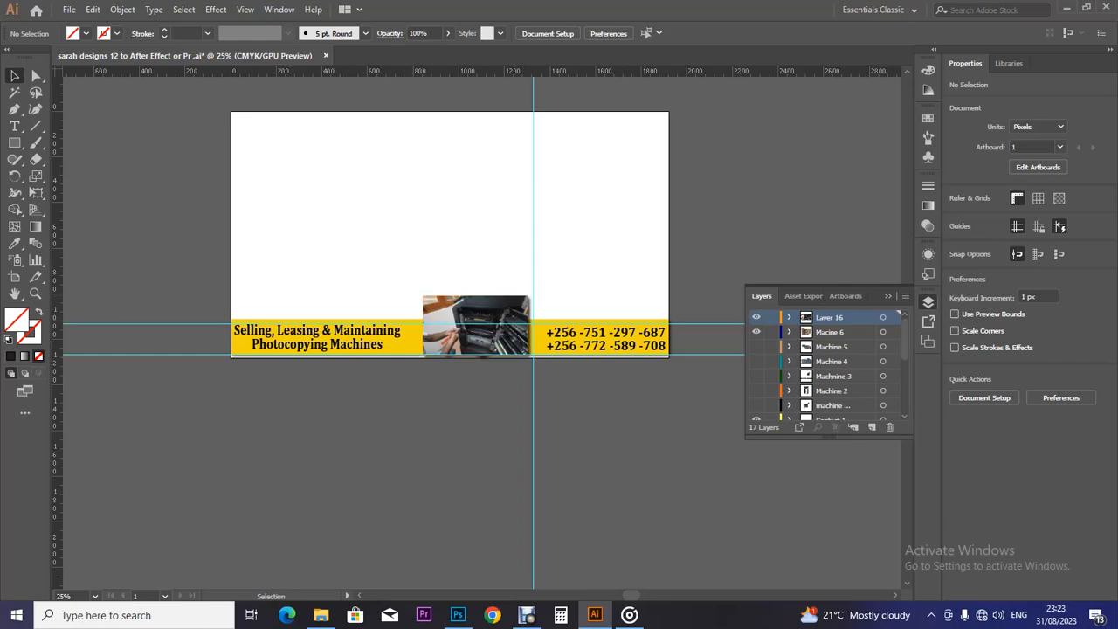
Add two new layers above Layer 16, and hide Layer 16 and Macine 6
click(872, 426)
click(872, 426)
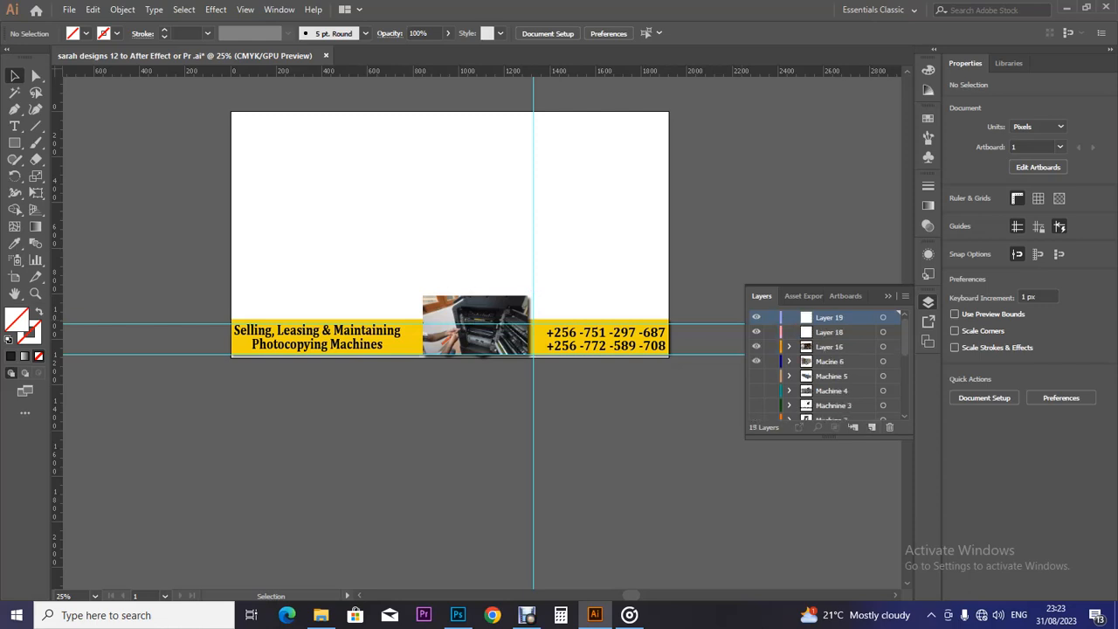
click(757, 346)
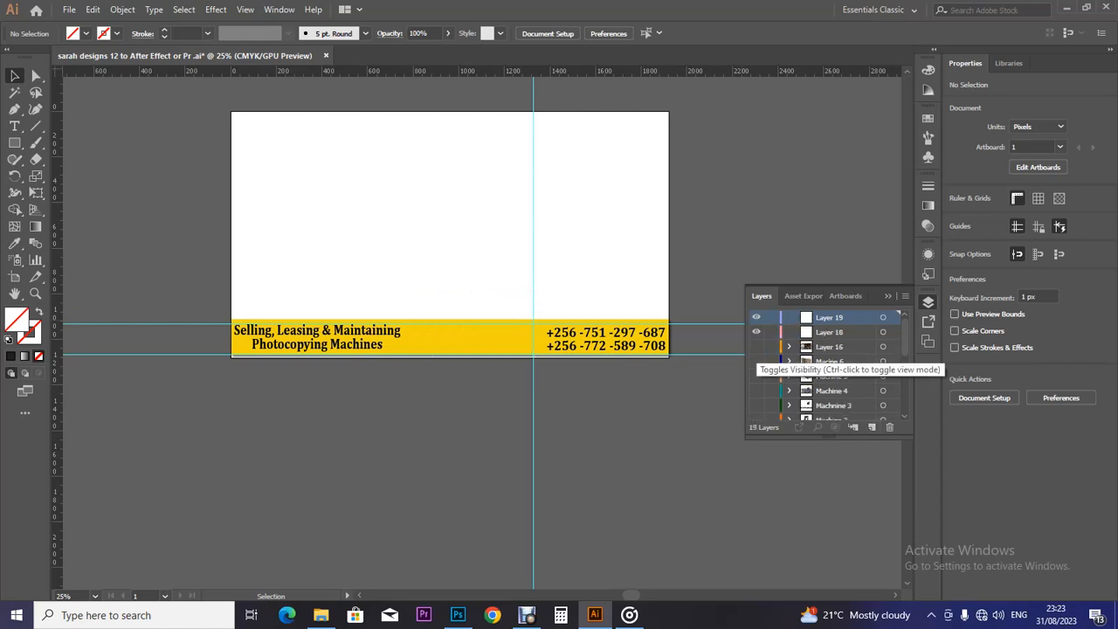
Place the biz hub (1) drum image on Layer 18 and position it at about X 1030, Y 441 px
click(830, 332)
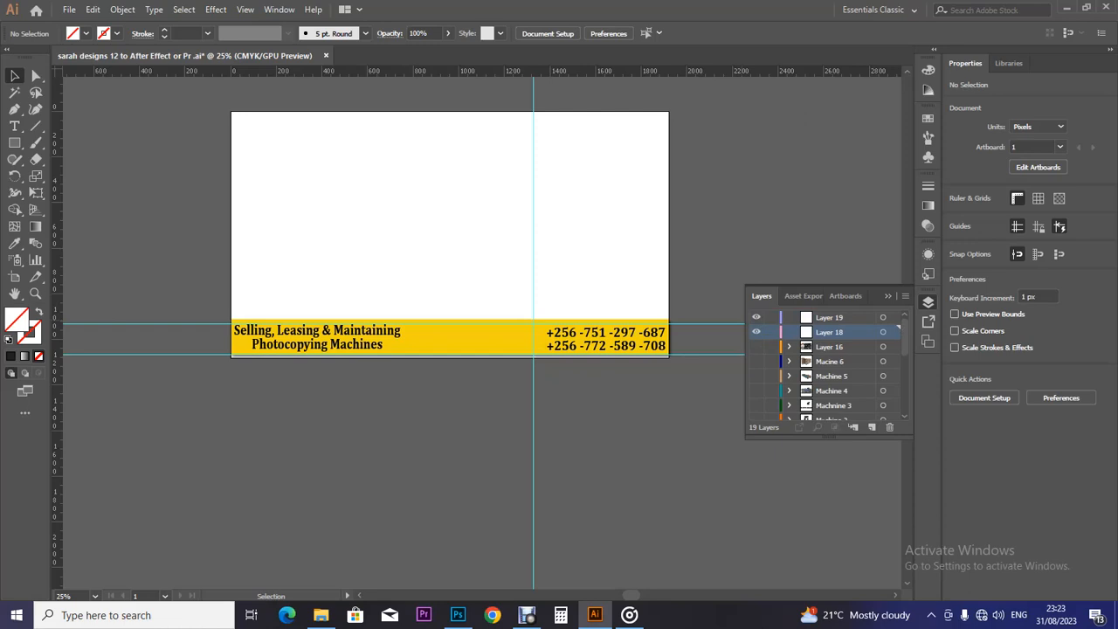
click(321, 615)
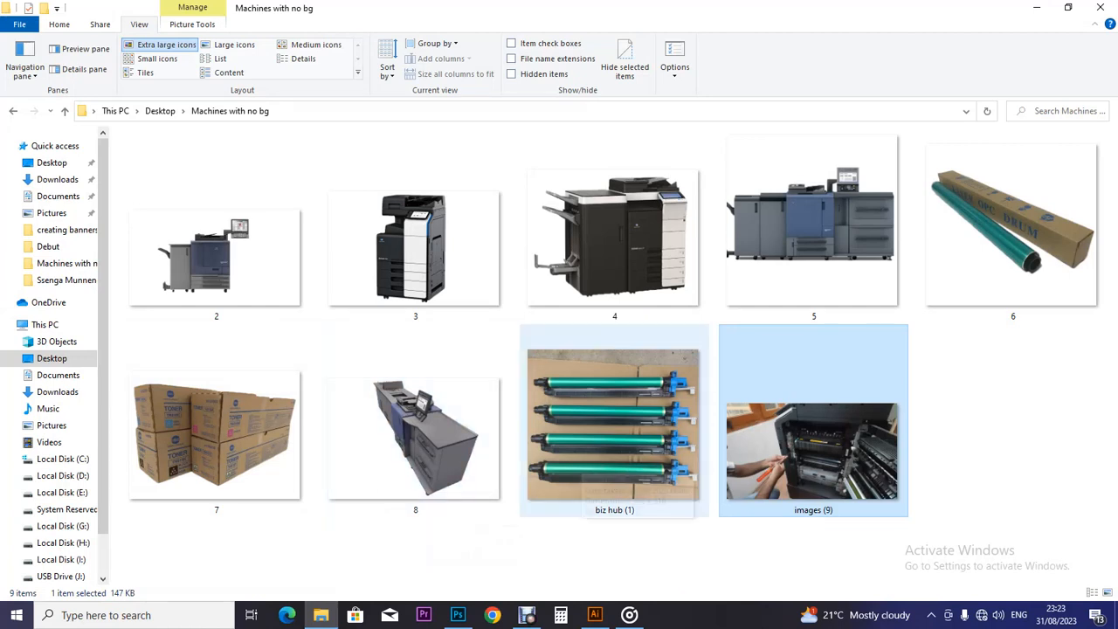
click(595, 458)
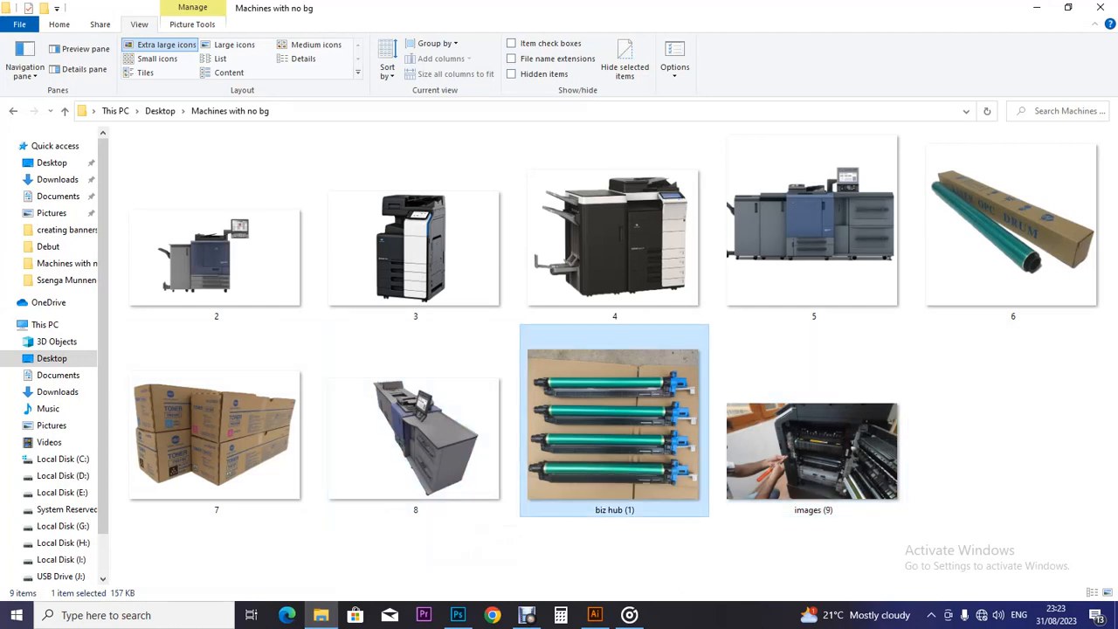
drag(594, 459, 468, 397)
drag(508, 341, 508, 186)
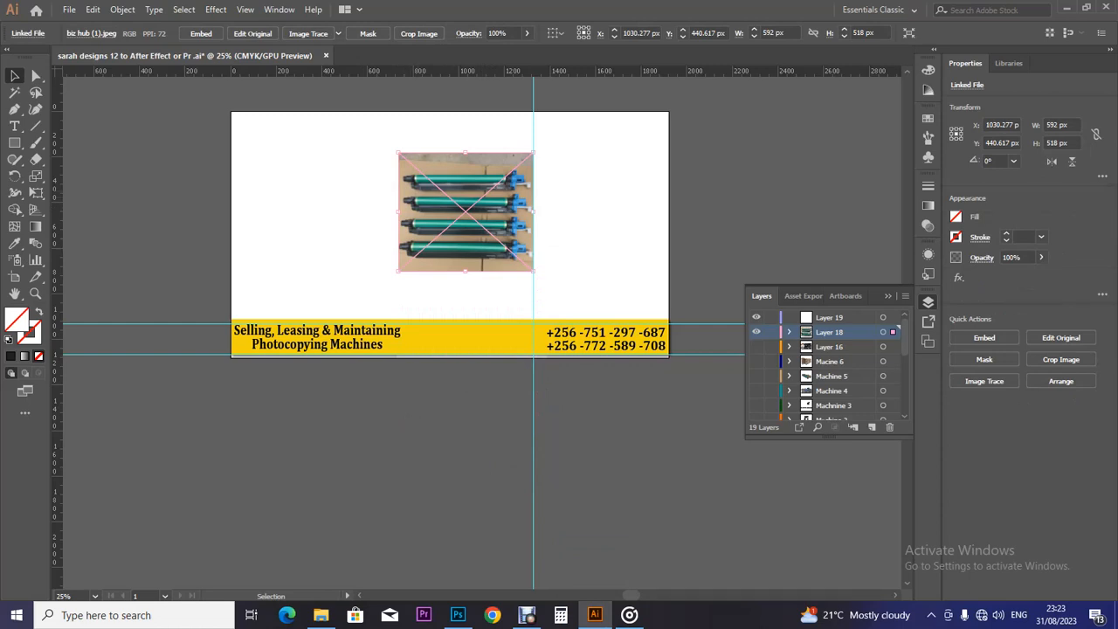
Create a new 1920 × 1080 px landscape document with one artboard
key(alt+f)
key(Return)
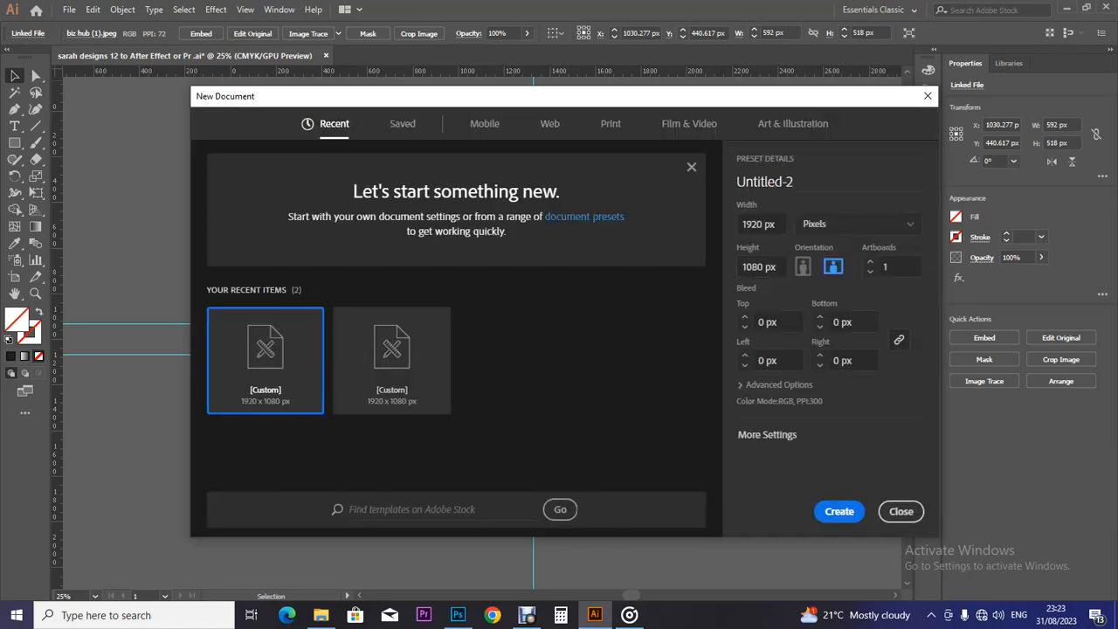
key(Return)
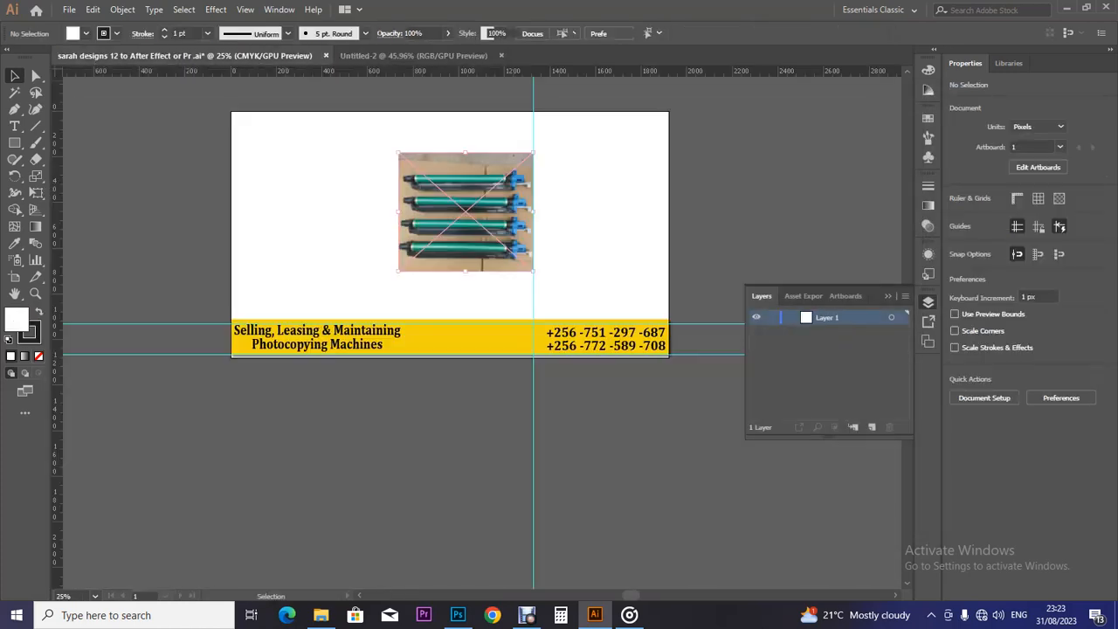
Bring the biz hub (1) drum image into the new 1920 × 1080 px document and embed it there
drag(460, 185, 447, 283)
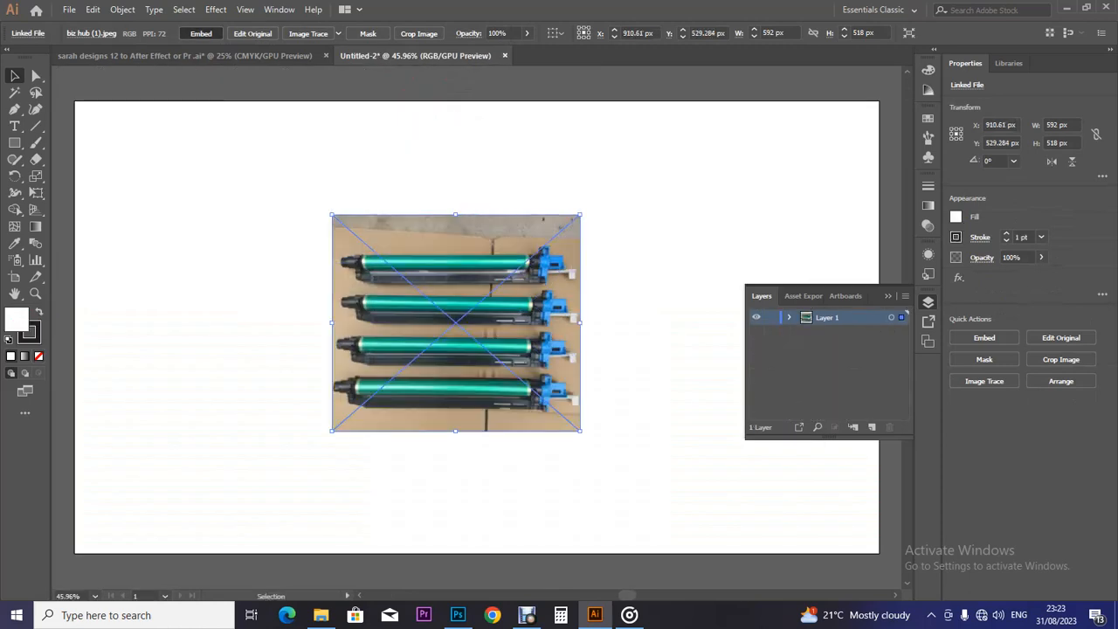
click(201, 33)
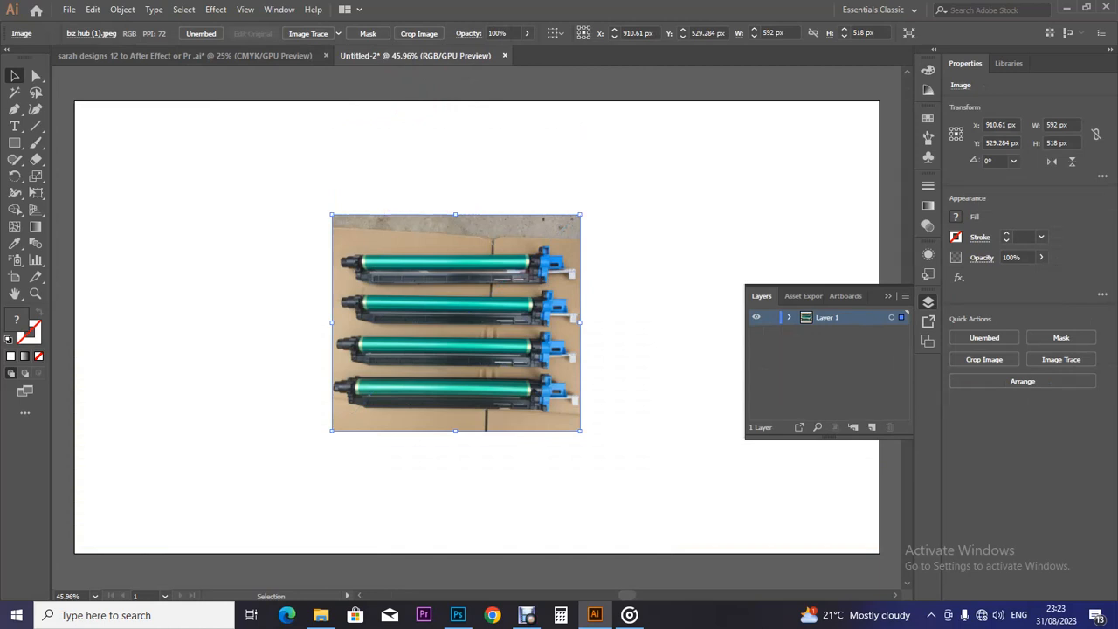
Draw a borderless white rectangle about 578 × 452 px over the four drums and lower its opacity to 56%
key(m)
drag(339, 235, 580, 419)
key(v)
key(ctrl+plus)
key(ctrl+plus)
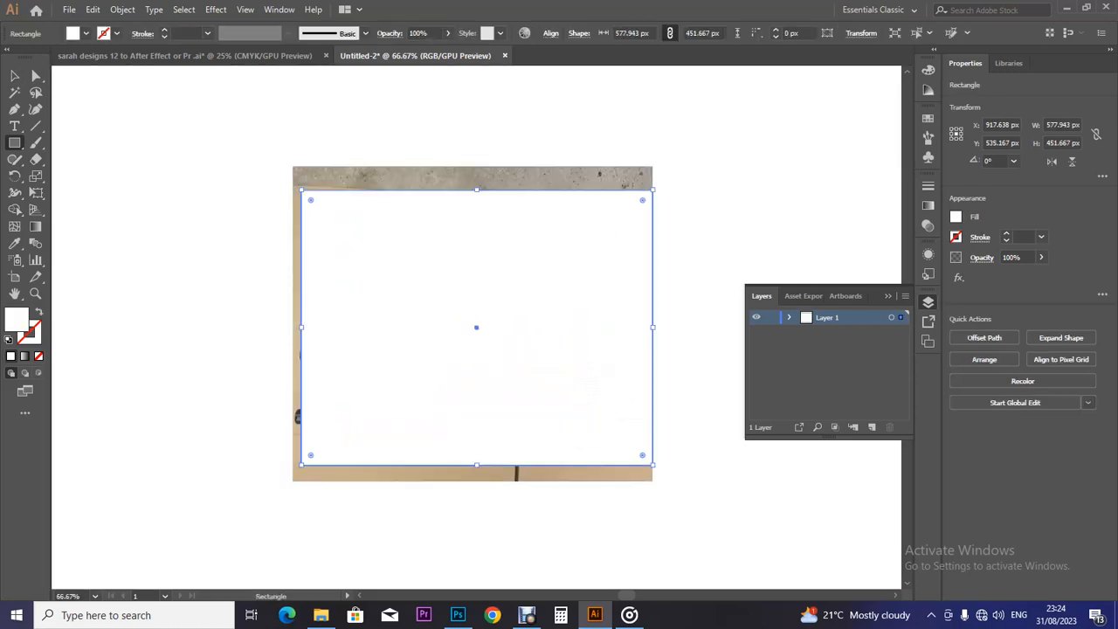
click(928, 225)
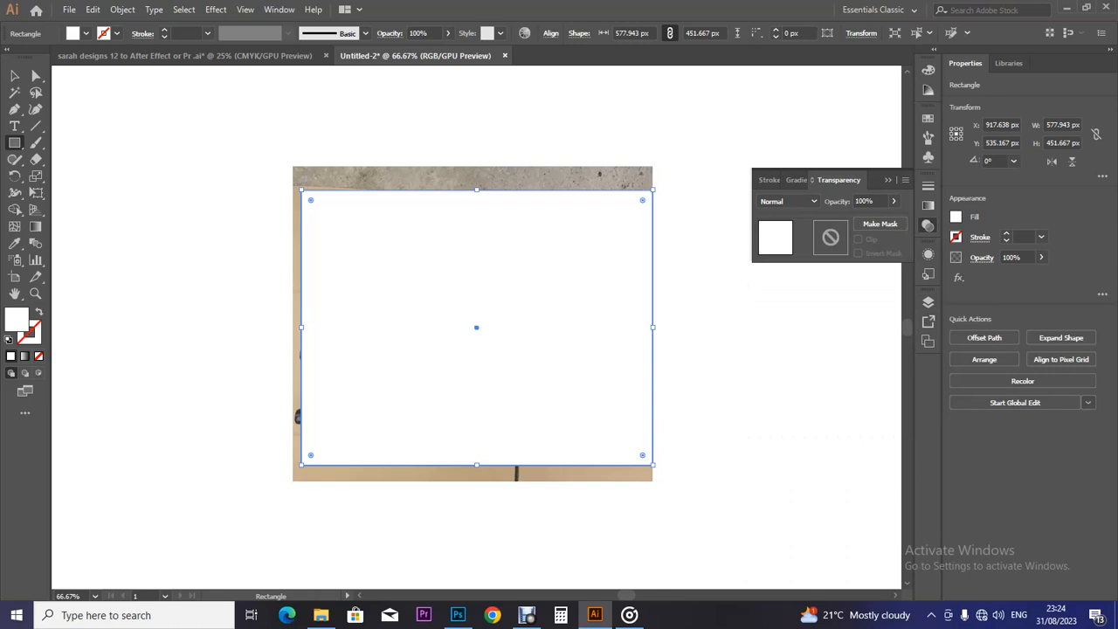
click(892, 201)
drag(891, 217, 868, 219)
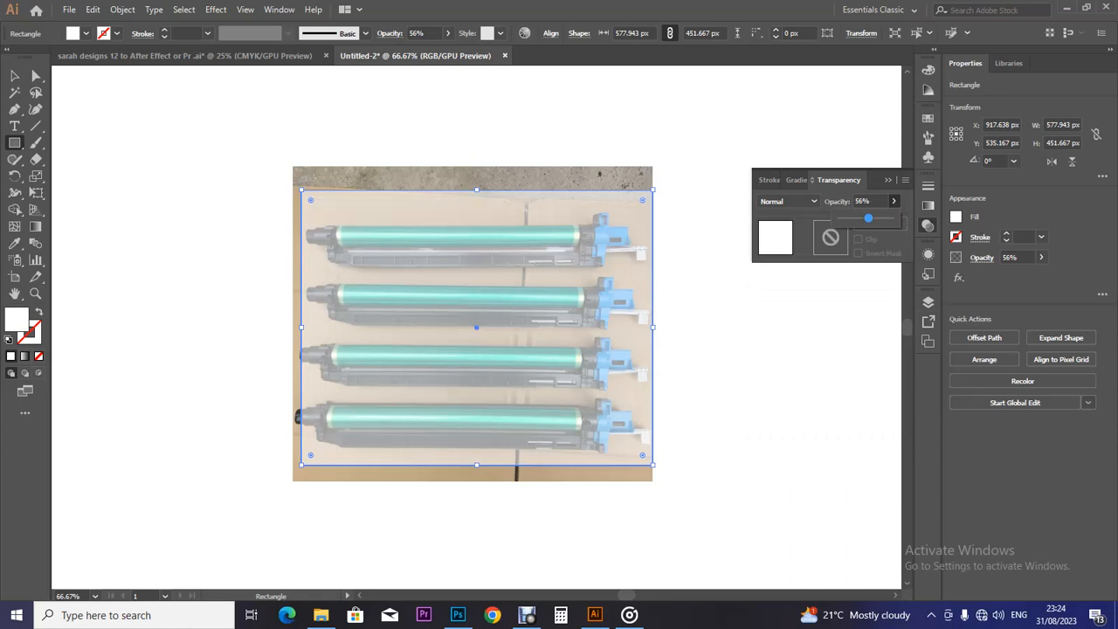
Resize the rectangle to about 592 × 412 px so it frames the four drums, and restore its opacity to 100%
click(300, 329)
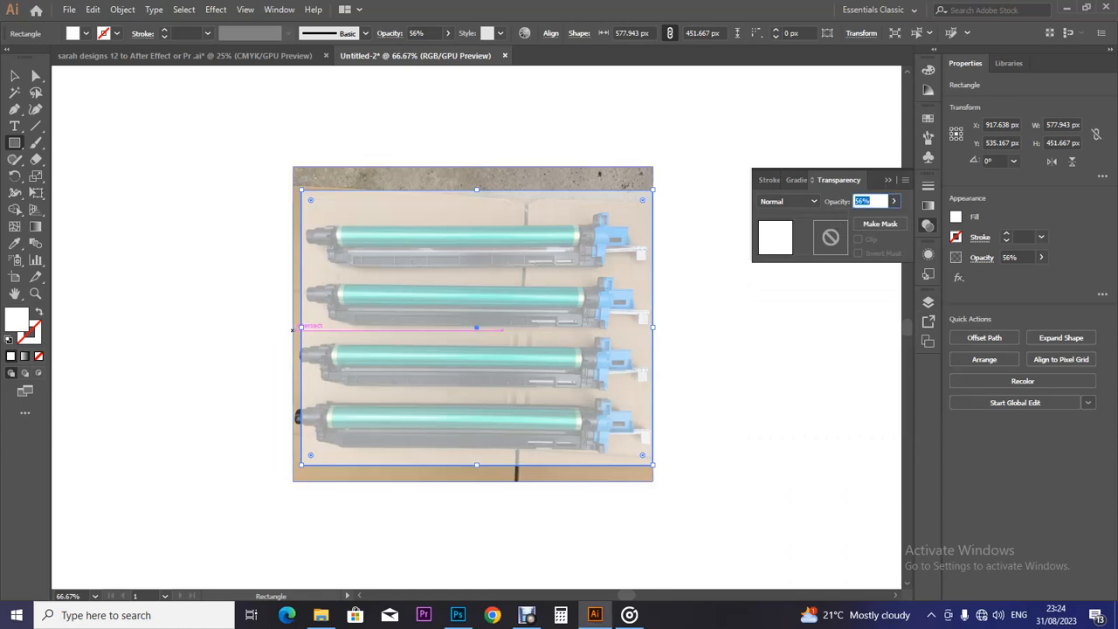
drag(292, 330, 292, 327)
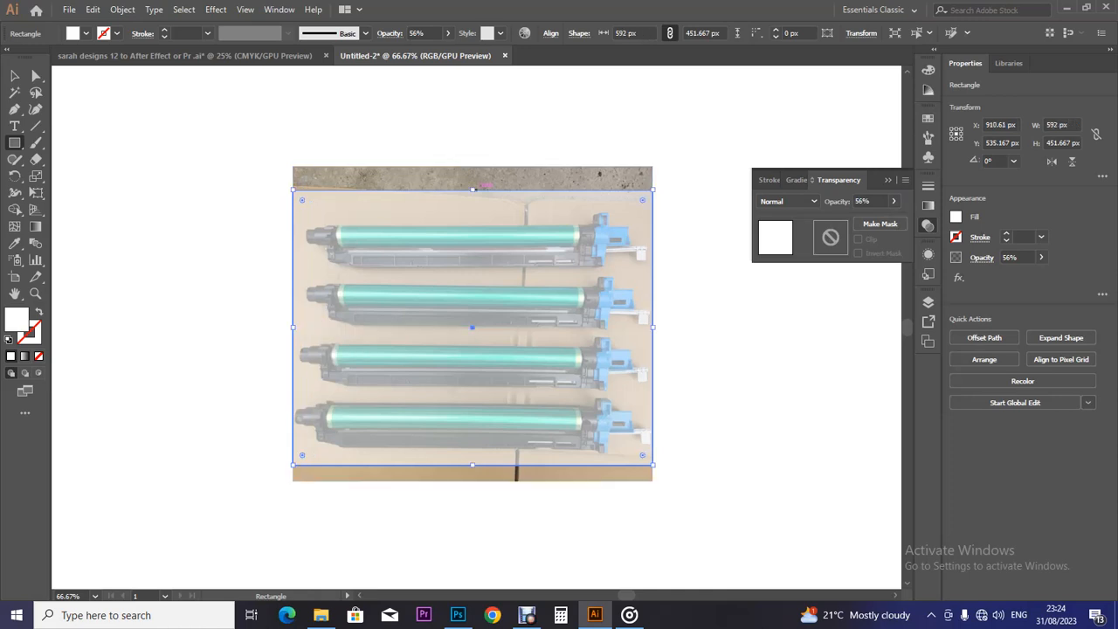
drag(473, 190, 472, 207)
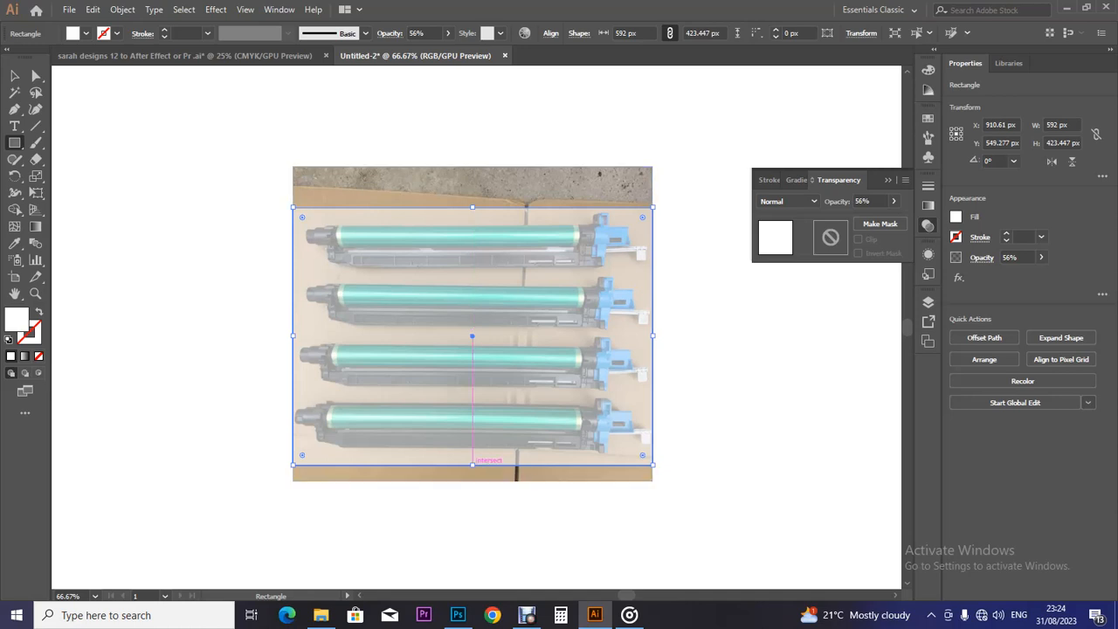
drag(472, 465, 472, 457)
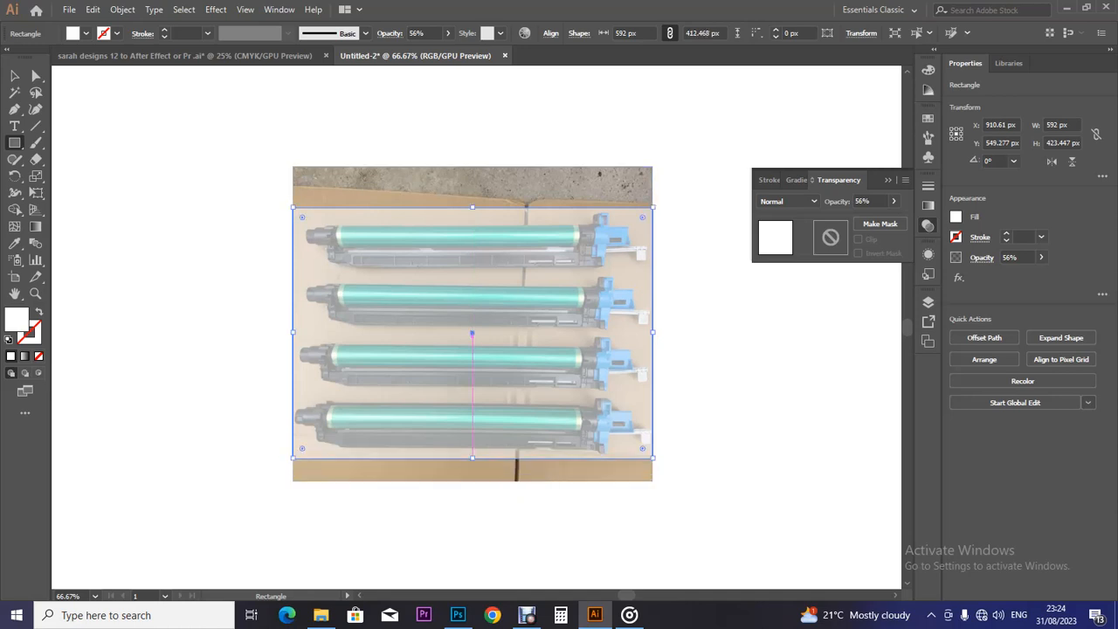
click(894, 201)
drag(870, 218, 891, 218)
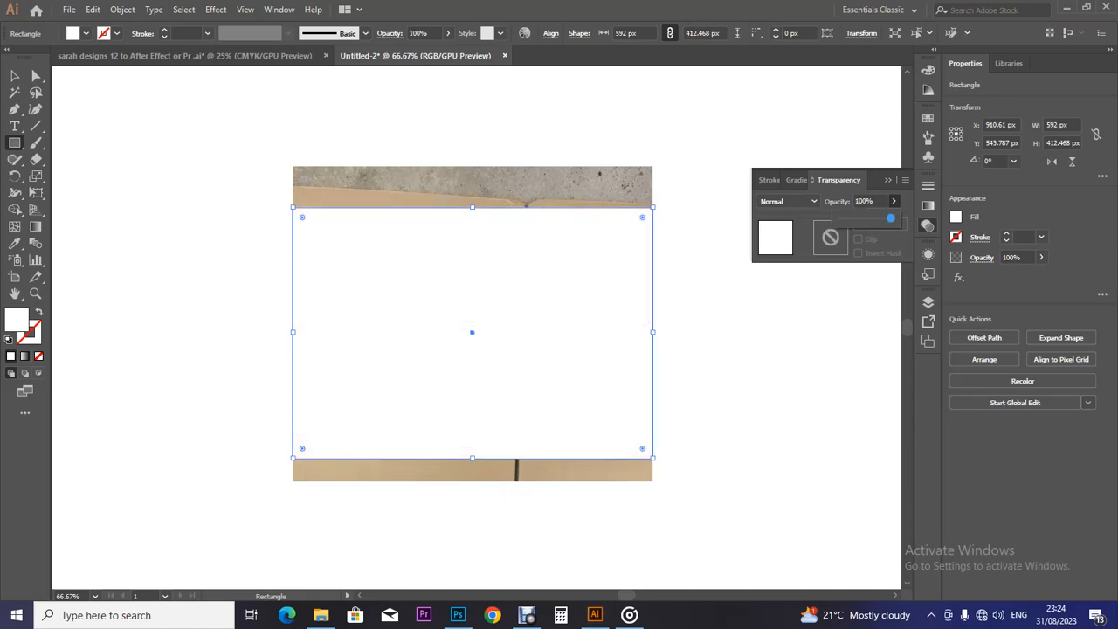
Crop the drum image to the white rectangle with a clipping mask
drag(249, 125, 435, 364)
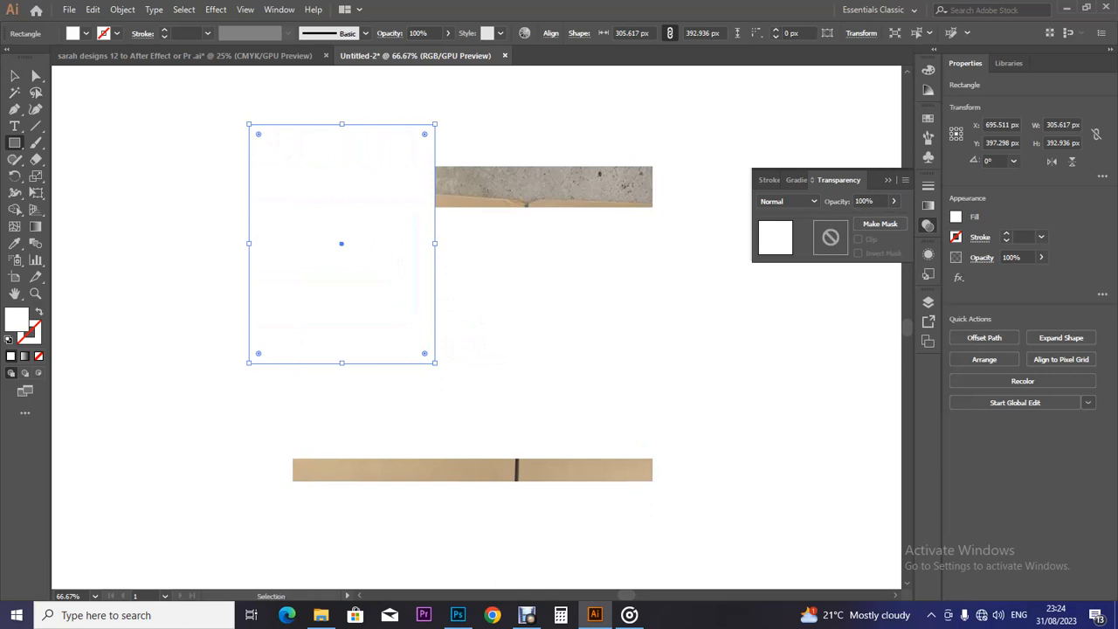
key(ctrl+z)
key(v)
drag(242, 107, 447, 528)
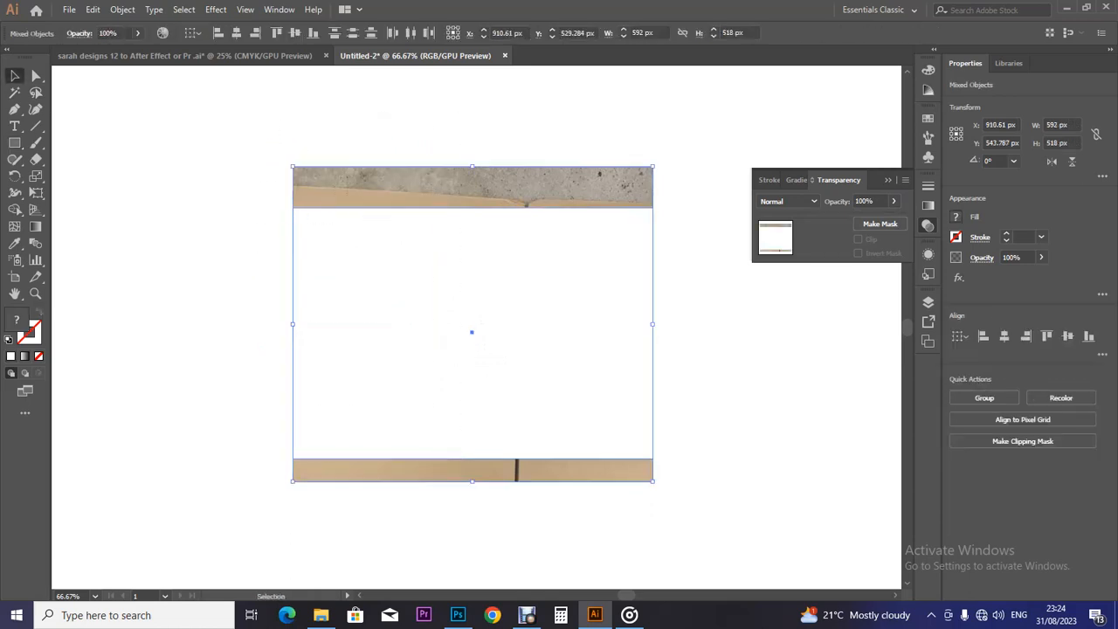
right_click(440, 297)
click(501, 397)
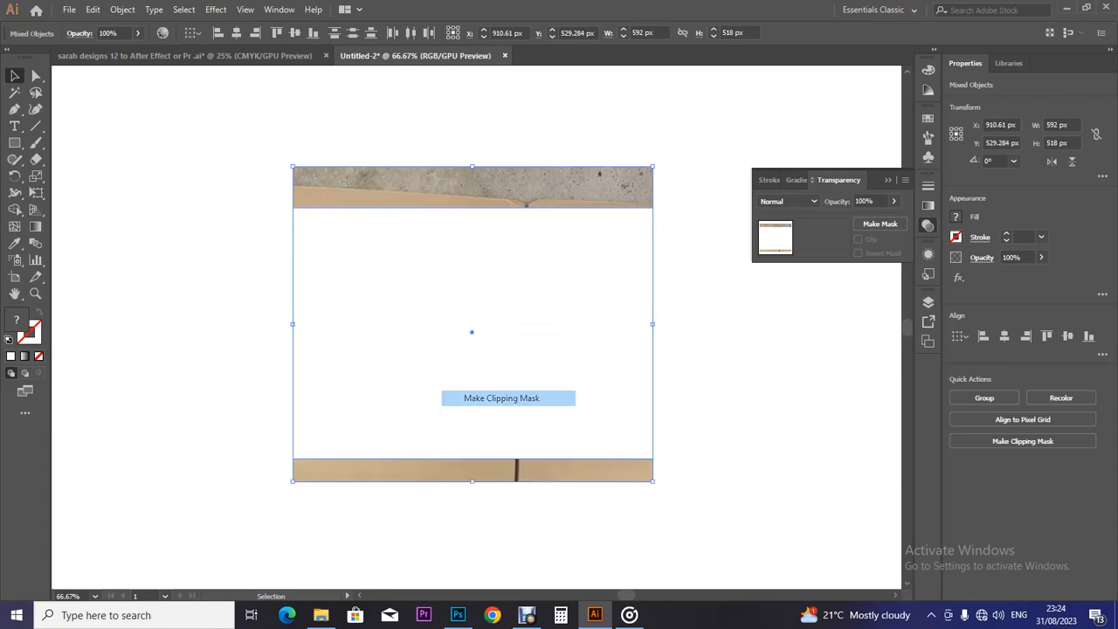
click(699, 367)
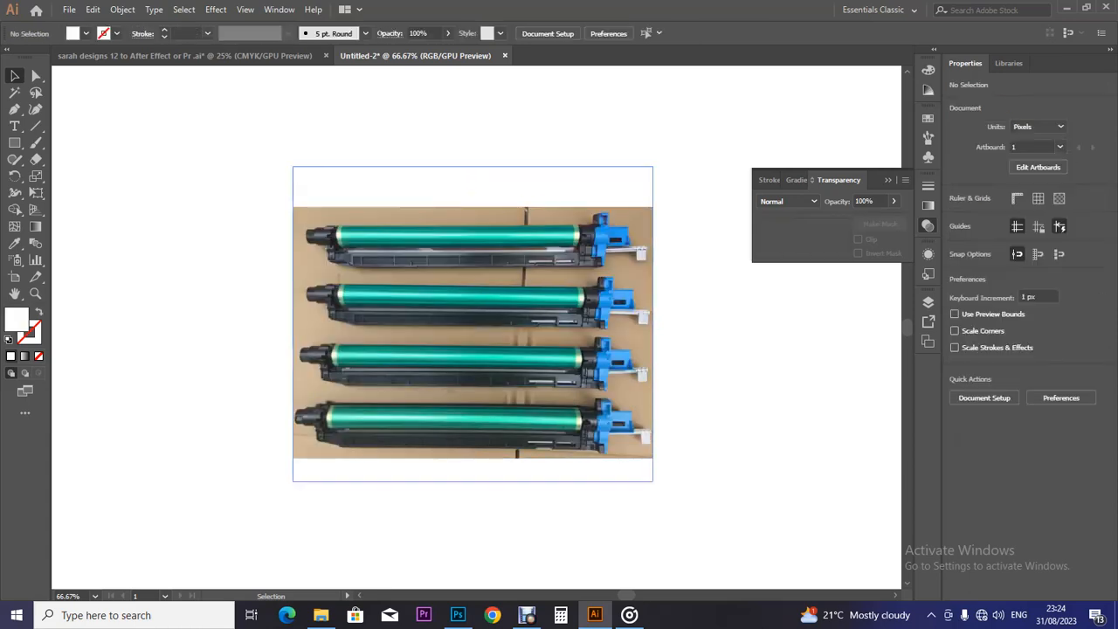
Replace the uncropped drum image in the banner document with the clipped version, scaled down to about 483 × 337 px
click(472, 332)
drag(472, 332, 530, 312)
click(465, 211)
key(Delete)
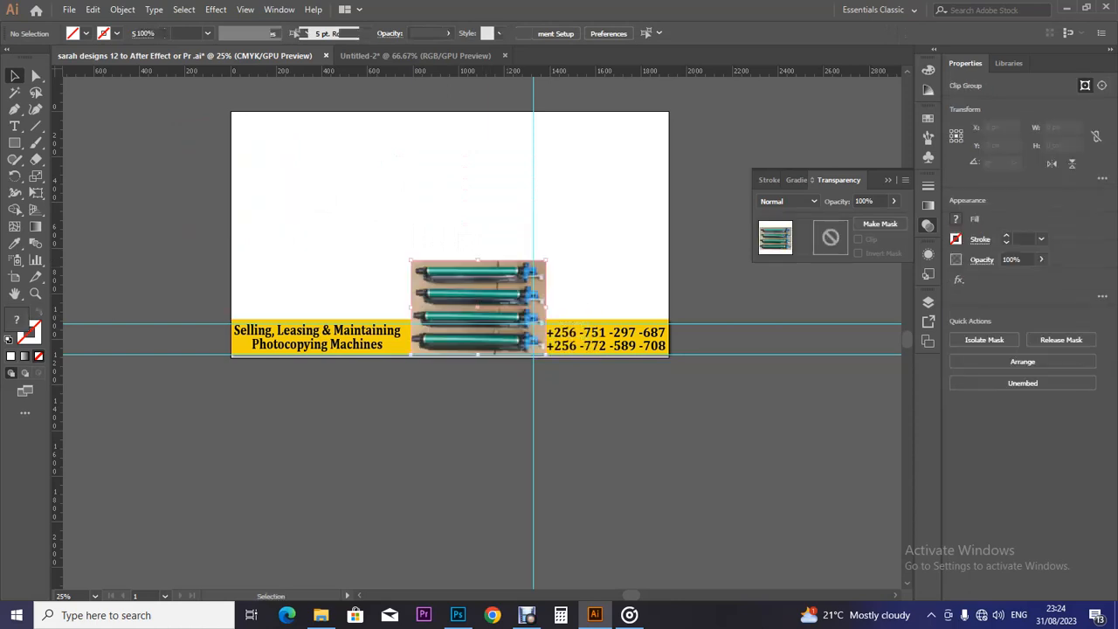
mouse_move(546, 260)
mouse_down()
mouse_move(522, 279)
mouse_move(535, 261)
mouse_up()
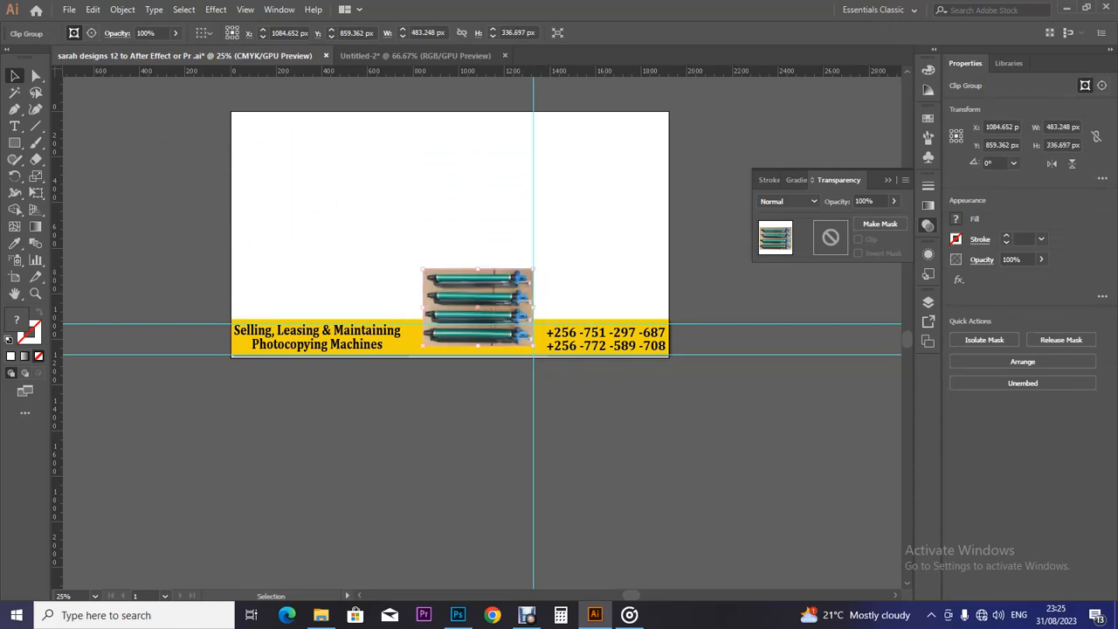
Dock the Layers panel with the other collapsed panels, reopen it and show the Machine 4 layer for comparison
click(928, 302)
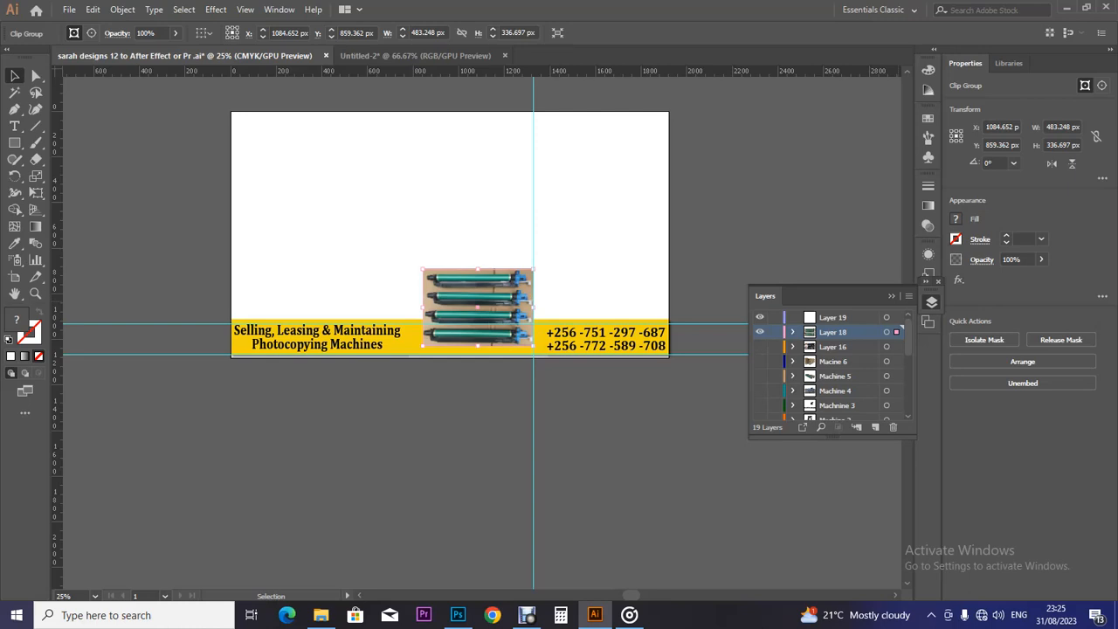
click(927, 281)
drag(967, 296, 928, 349)
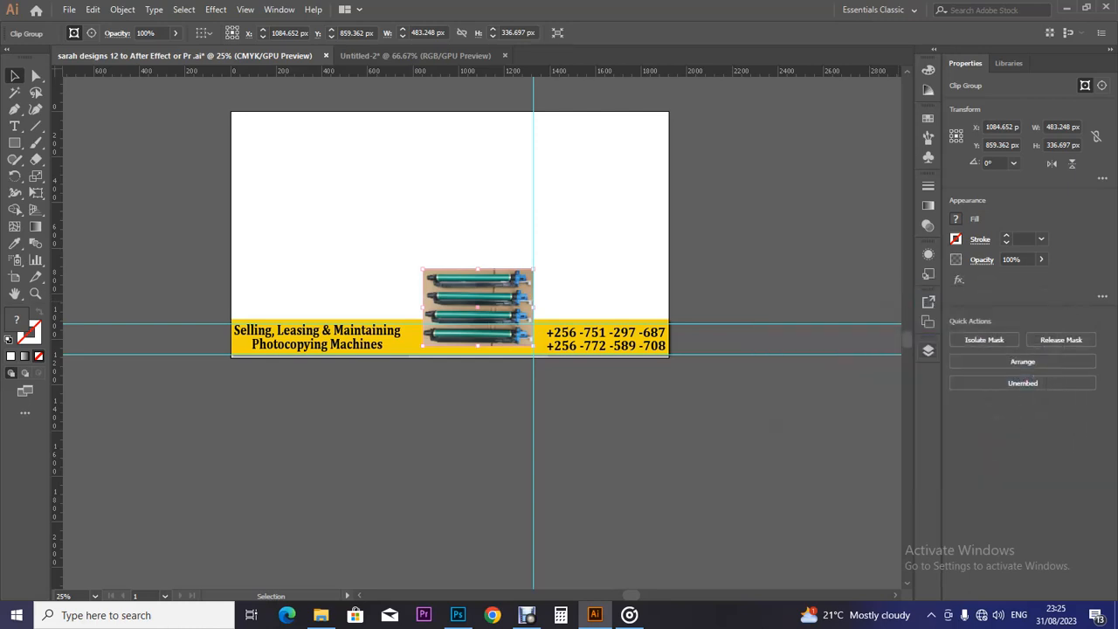
click(927, 349)
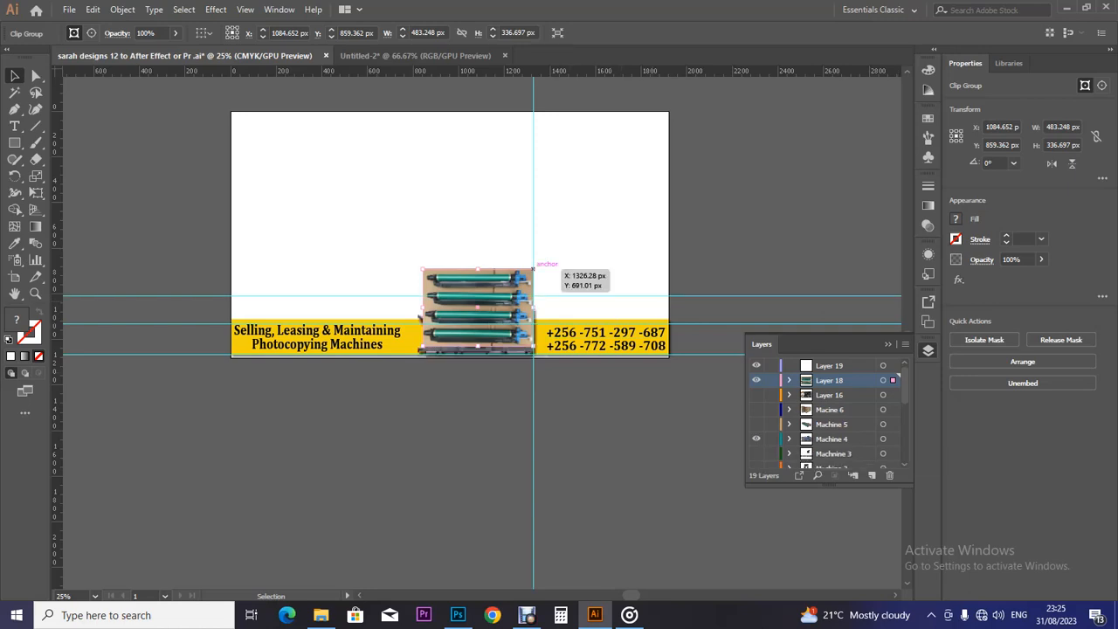
Scale the clipped drum image to about 428 × 298 px and nudge it down to about Y 916 px
drag(533, 269, 527, 273)
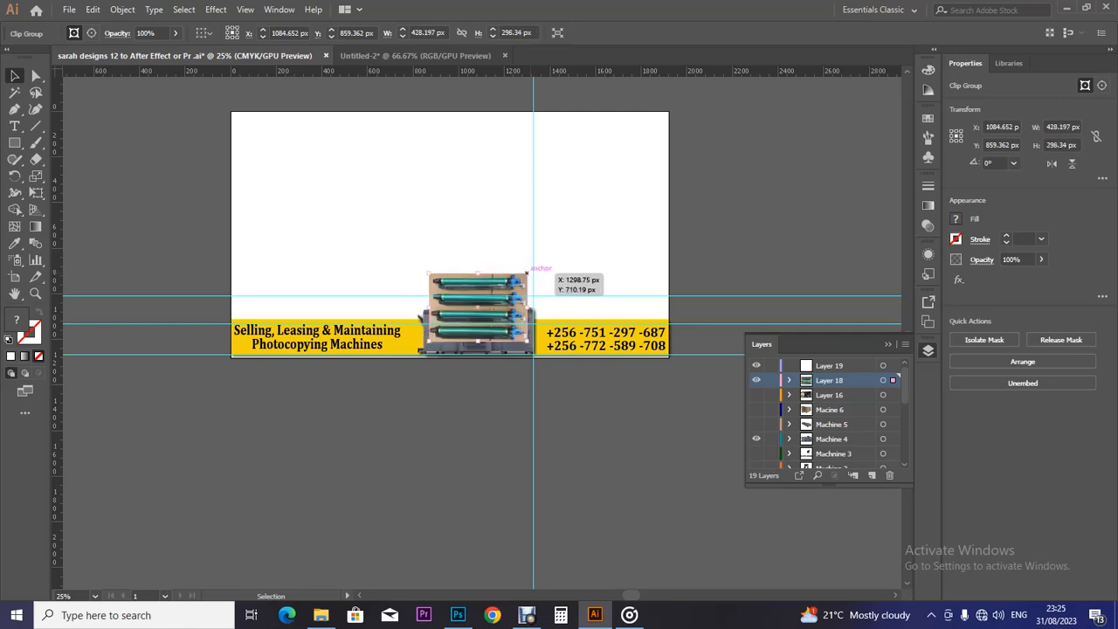
key(Down)
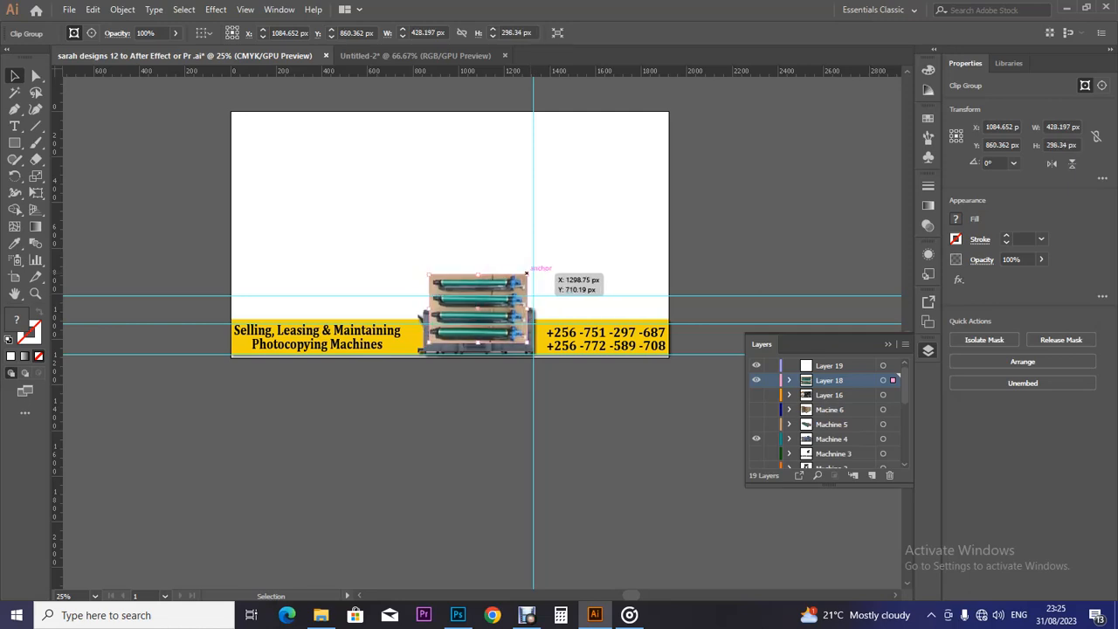
key(Down)
key(Down)
key(Down)
key(Down)
key(Down)
key(Down)
key(Down)
key(Down)
key(Down)
key(Down)
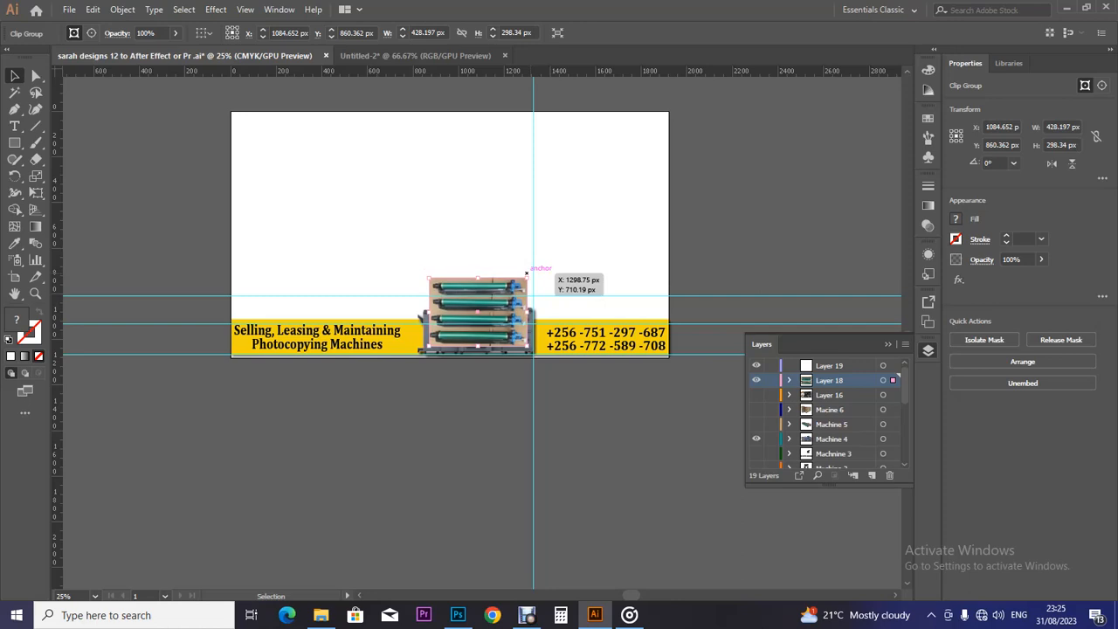
key(Down)
key(Down)
key(Down)
key(Down)
key(Down)
key(Down)
key(Down)
key(Down)
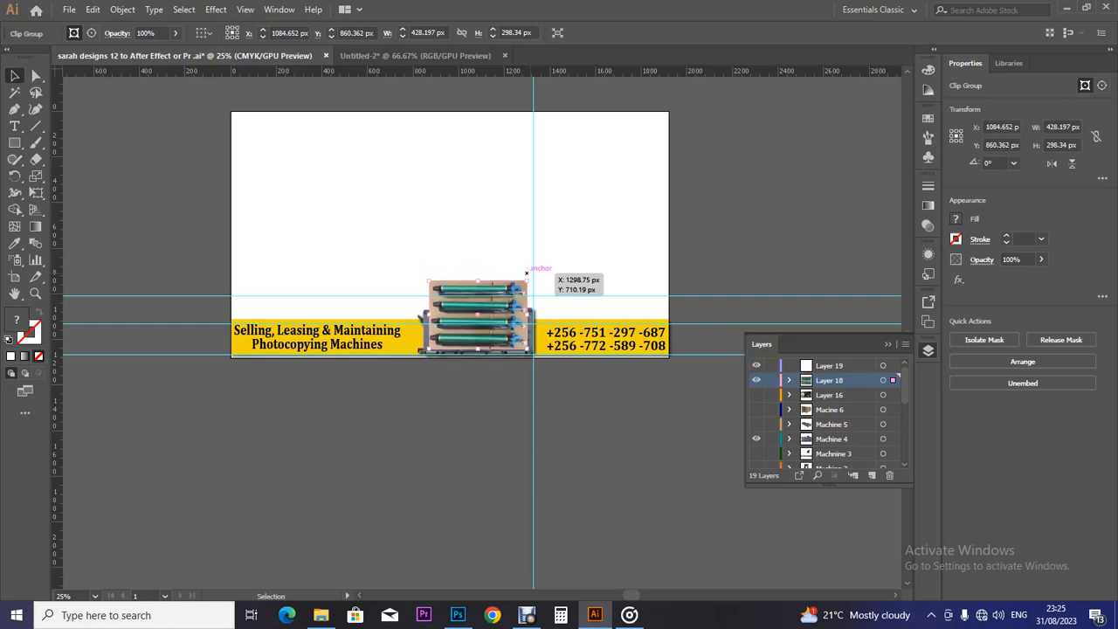
key(Down)
key(Down)
key(Down)
key(Down)
key(Down)
key(Down)
key(Down)
key(Down)
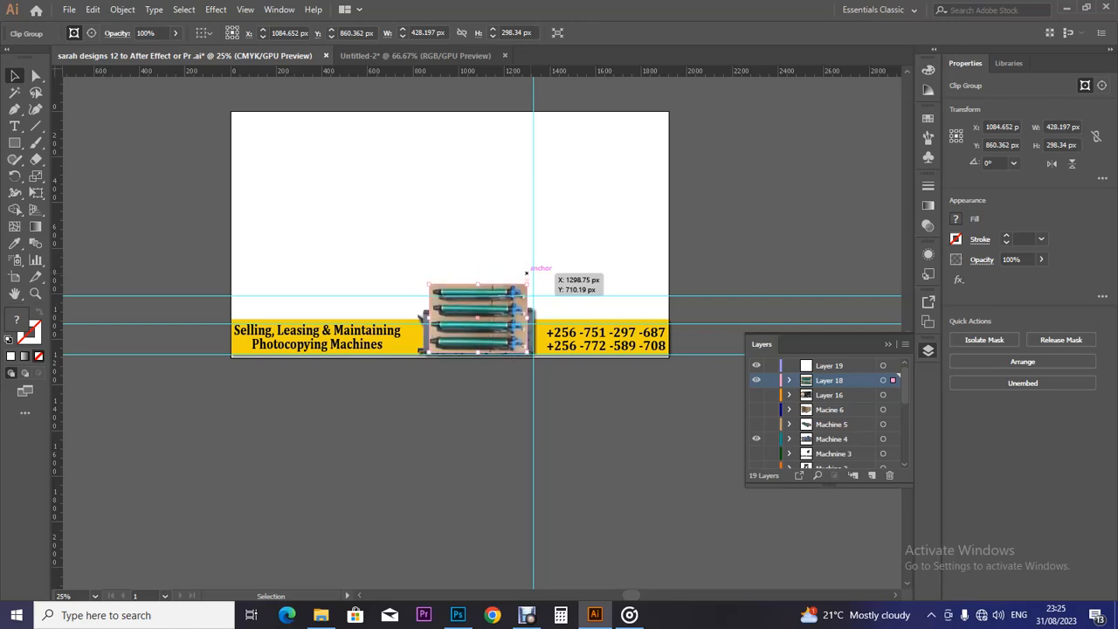
key(Down)
key(Down)
key(Down)
key(Down)
key(Down)
key(Down)
key(Down)
key(Down)
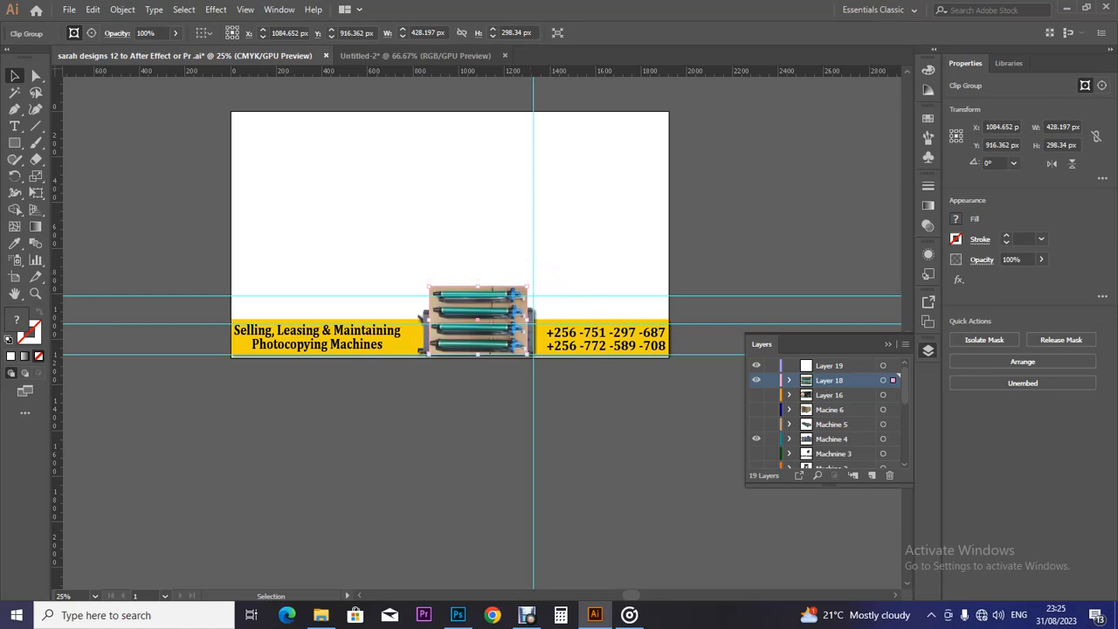
Reduce the drum image further to about 382 × 254 px and nudge it down to about Y 935 px
drag(479, 286, 476, 289)
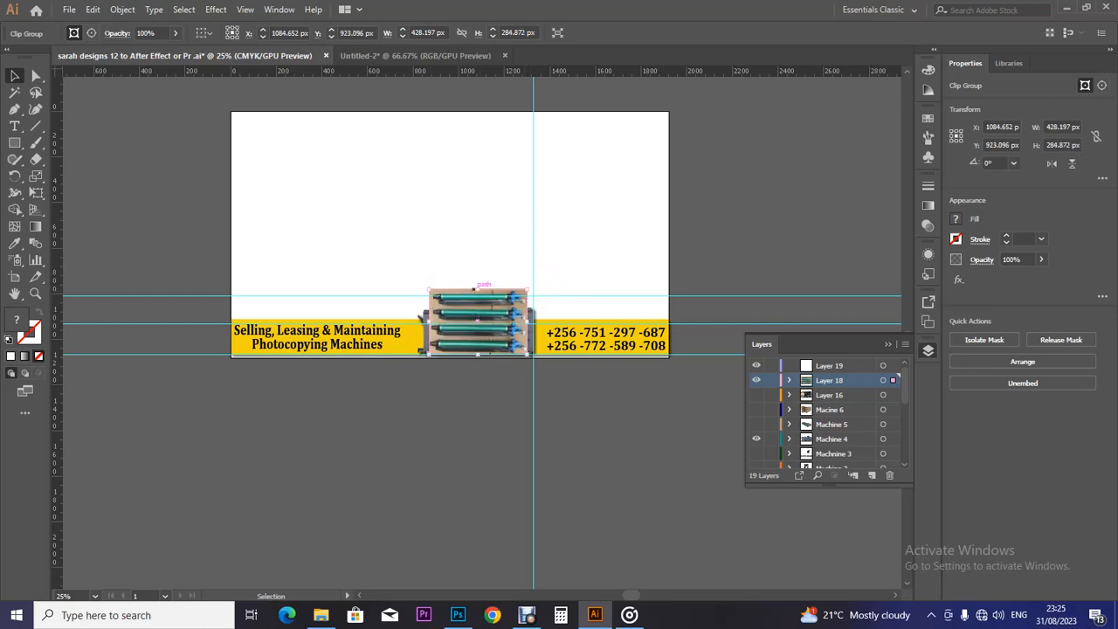
drag(527, 289, 524, 292)
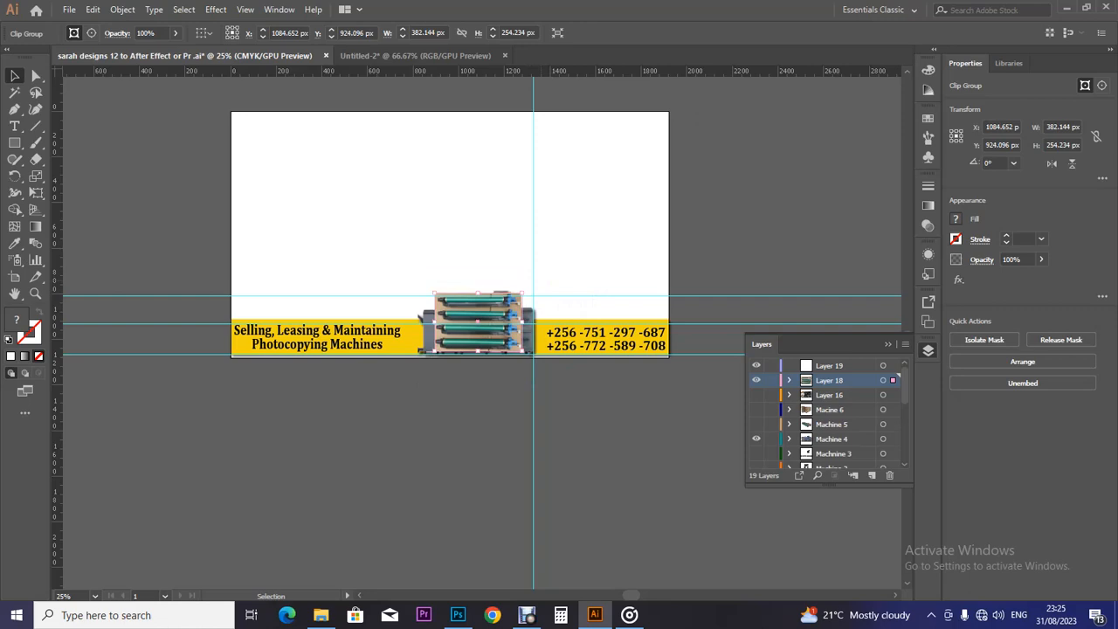
key(Down)
key(Down)
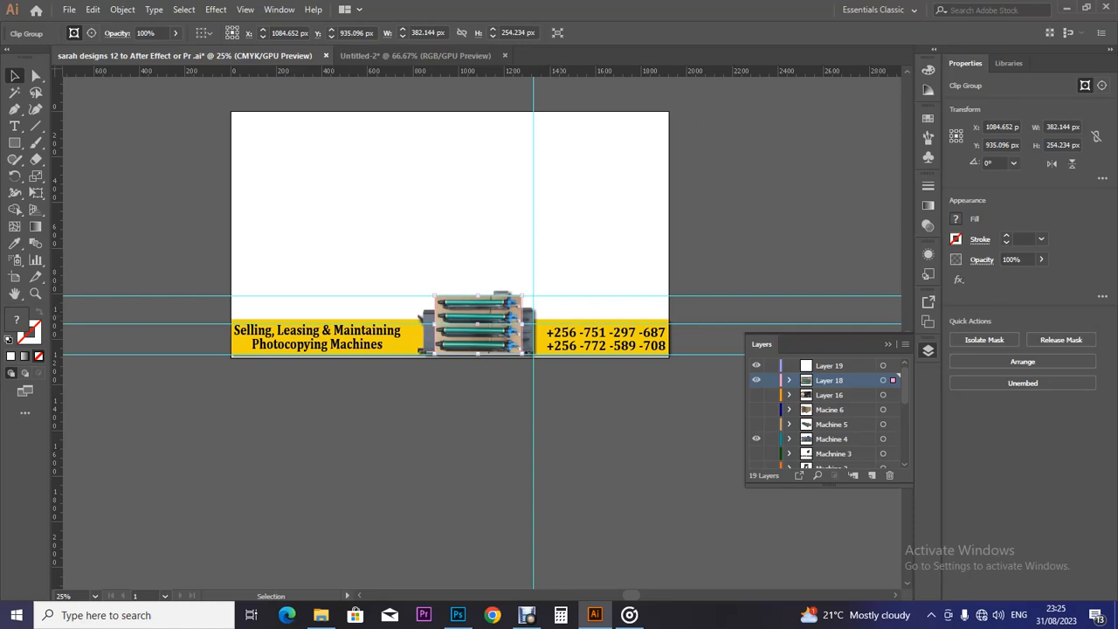
Hide the Machine 4 layer and apply the last-used Drop Shadow effect to the clipped drum image
click(756, 439)
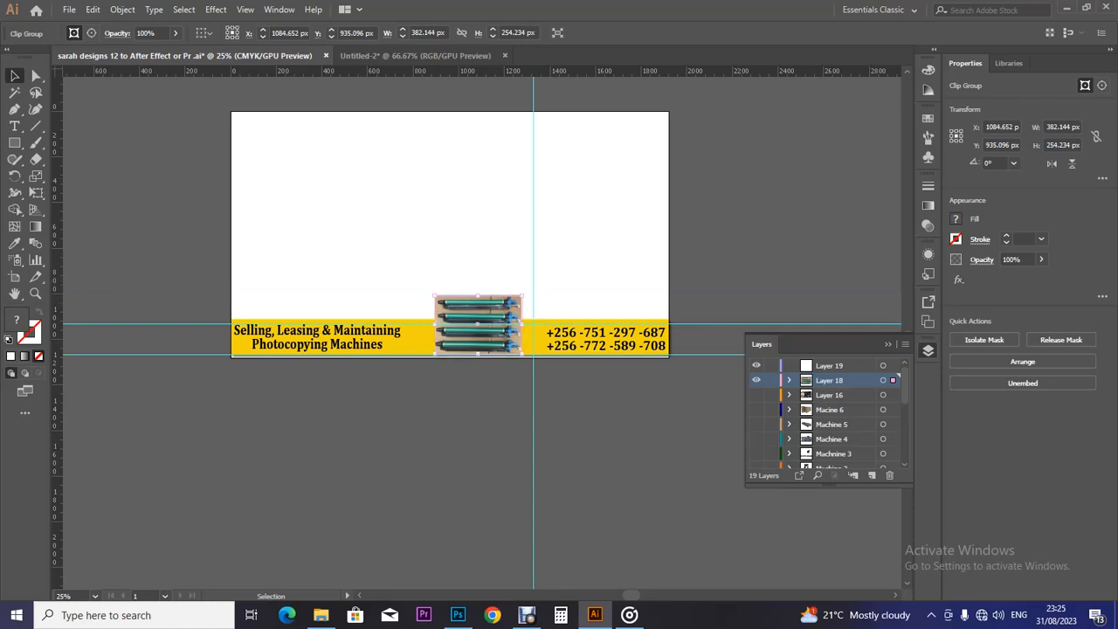
click(215, 9)
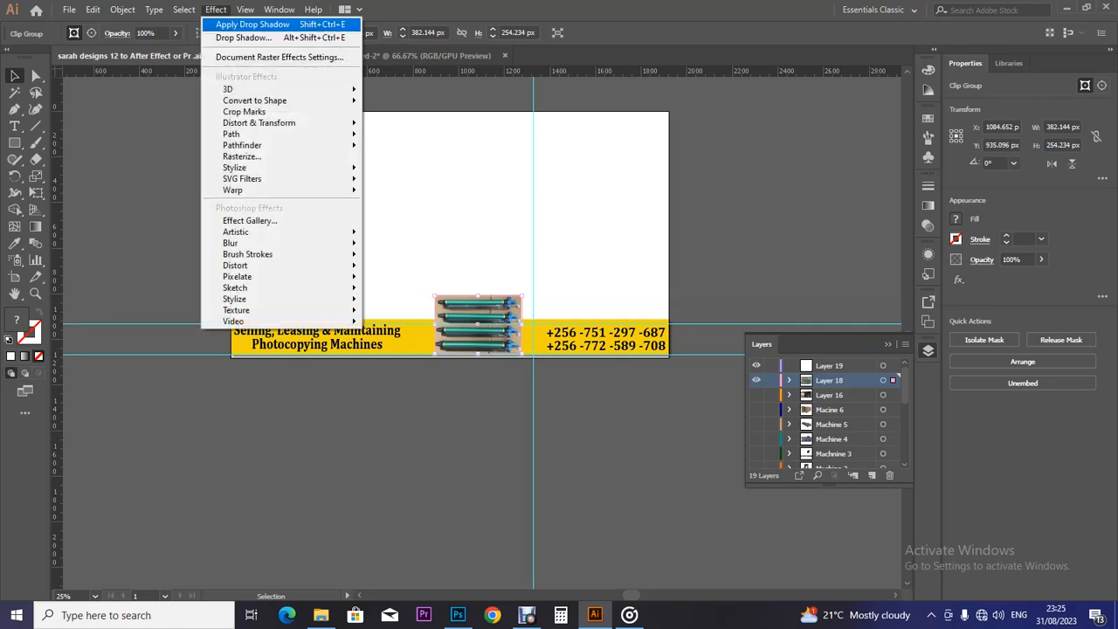
click(253, 25)
key(ctrl+shift+a)
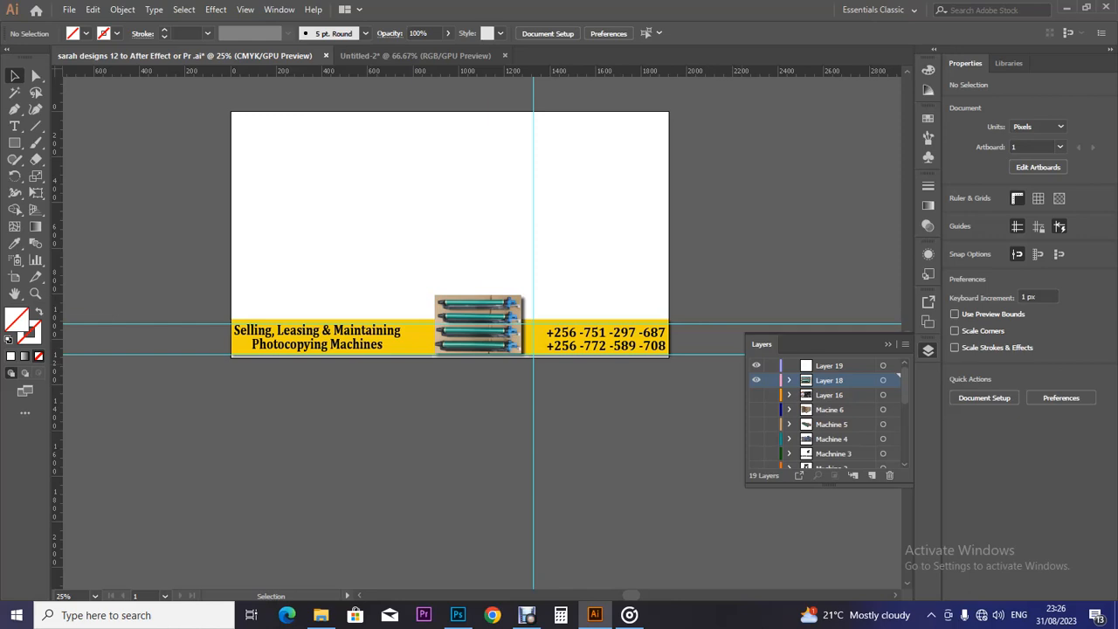
Rename Layer 16 as "machine 7"
double_click(829, 395)
key(BackSpace)
text(Mayer)
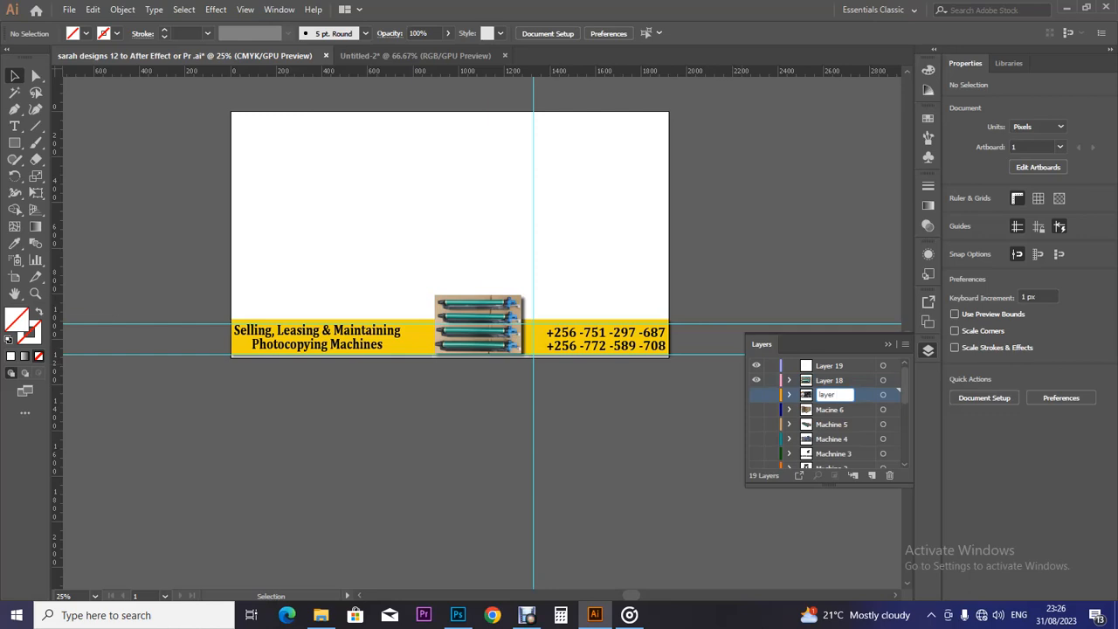
key(BackSpace)
key(BackSpace)
key(BackSpace)
key(BackSpace)
key(BackSpace)
text(machine 7)
key(Return)
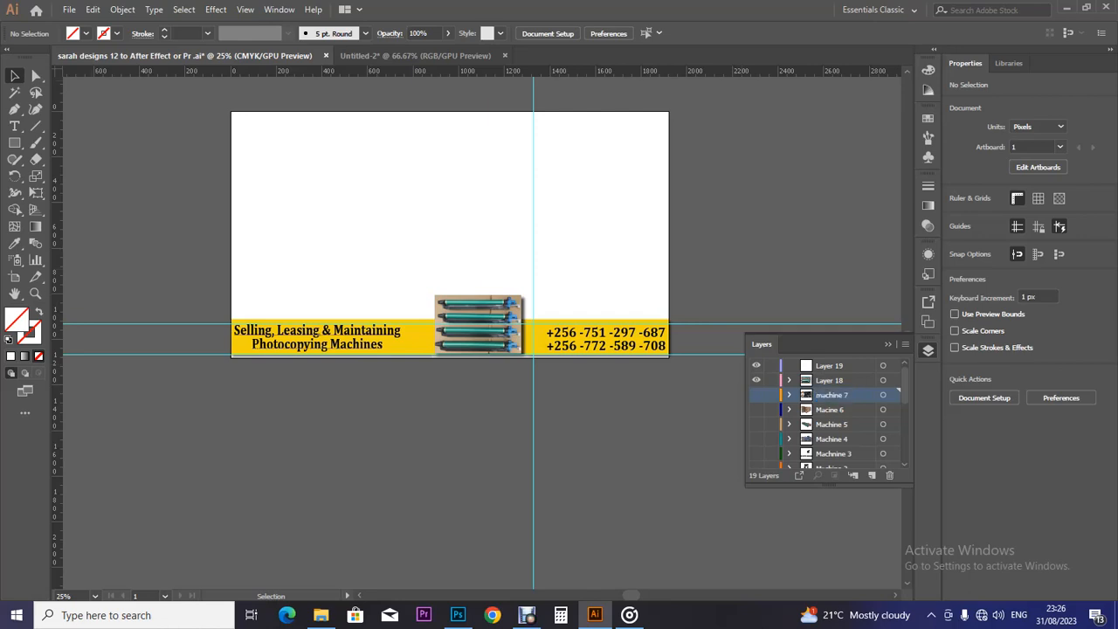
Widen the text frame of "Selling, Leasing & Maintaining Photocopying Machines" to about 754 px
click(384, 337)
drag(403, 352, 406, 352)
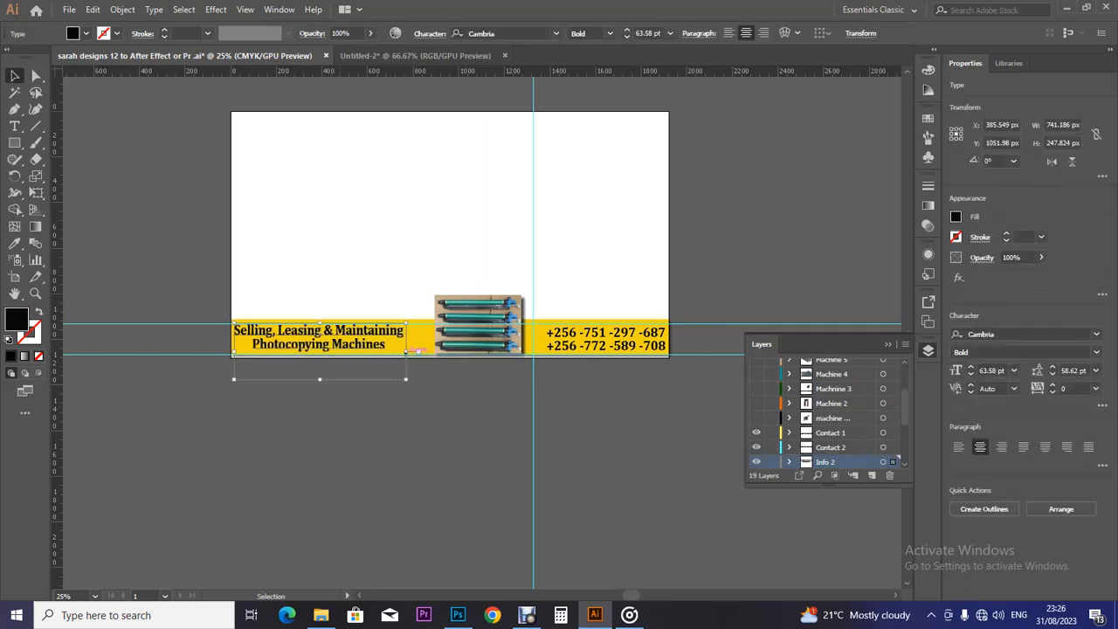
Save the banner under its existing name "sarah designs 12 to After Effect or Pr", replacing the old file, in Illustrator CC format
click(68, 8)
click(87, 137)
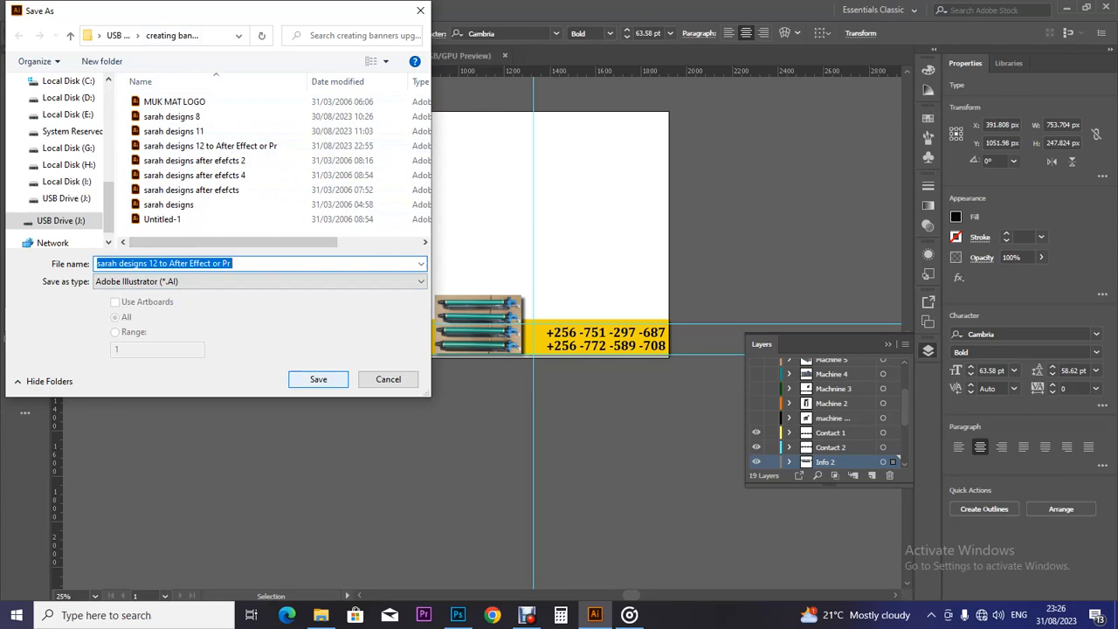
click(318, 379)
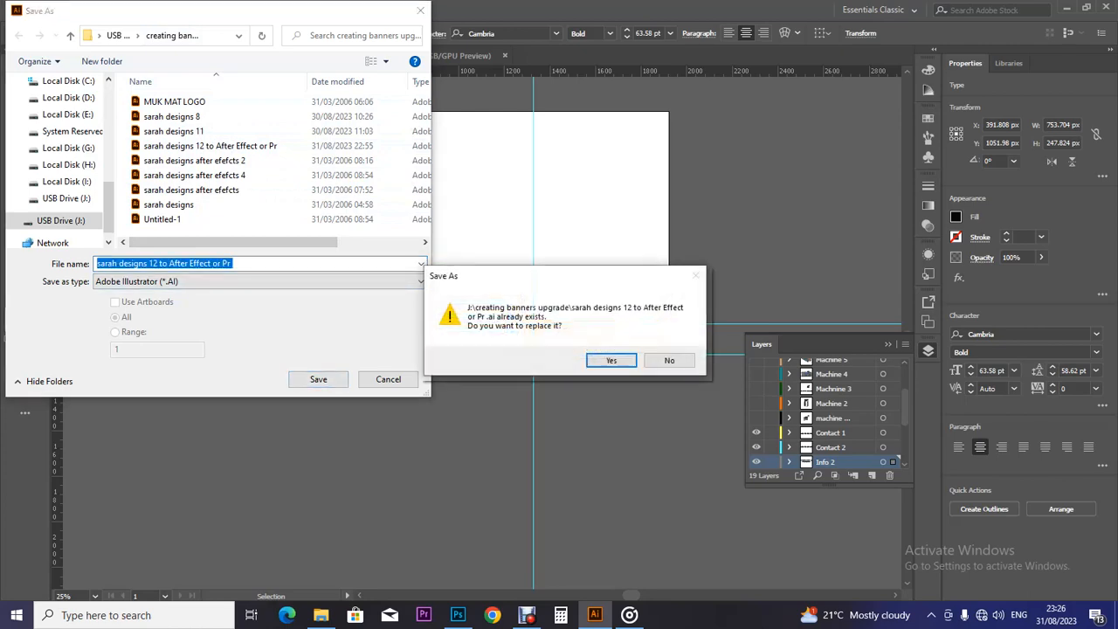
click(612, 360)
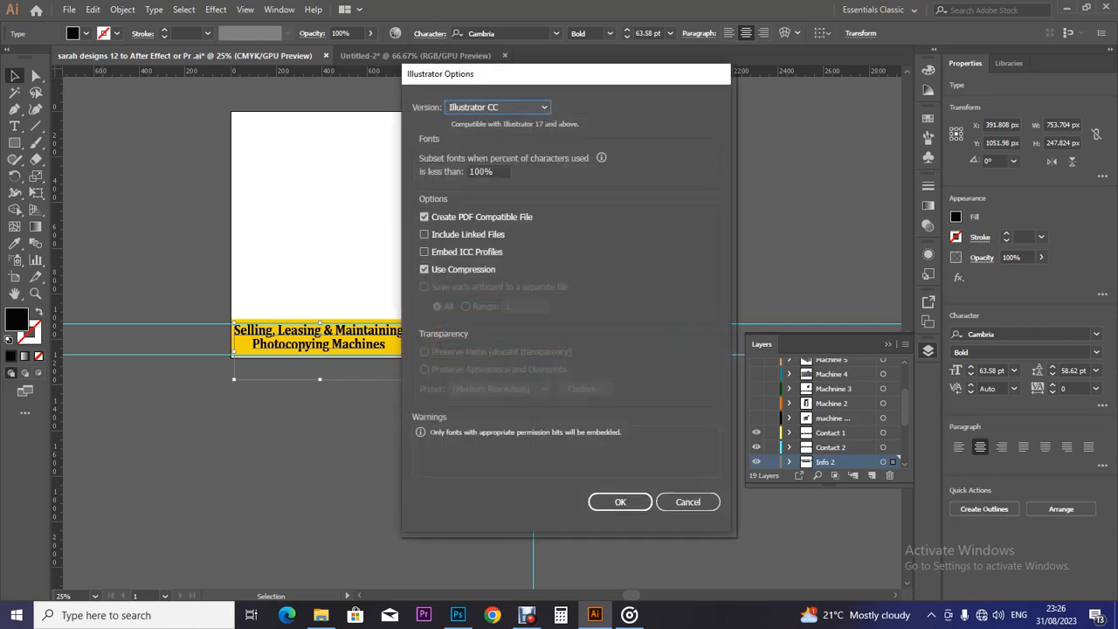
key(Return)
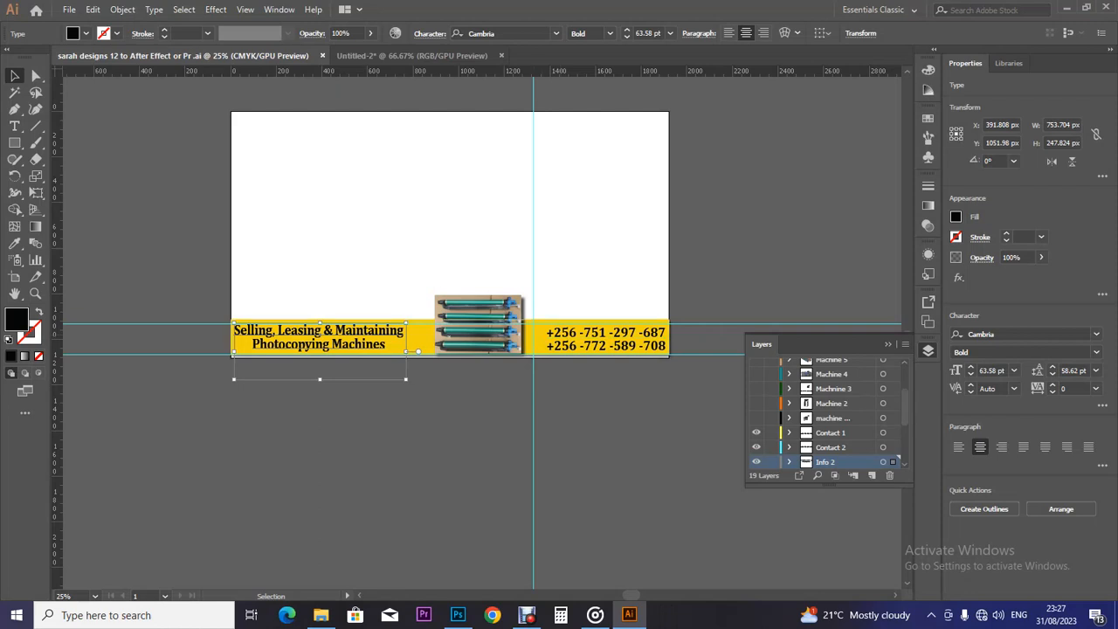
Deselect the text and rename Layer 18 as "Machine 8"
key(ctrl+shift+a)
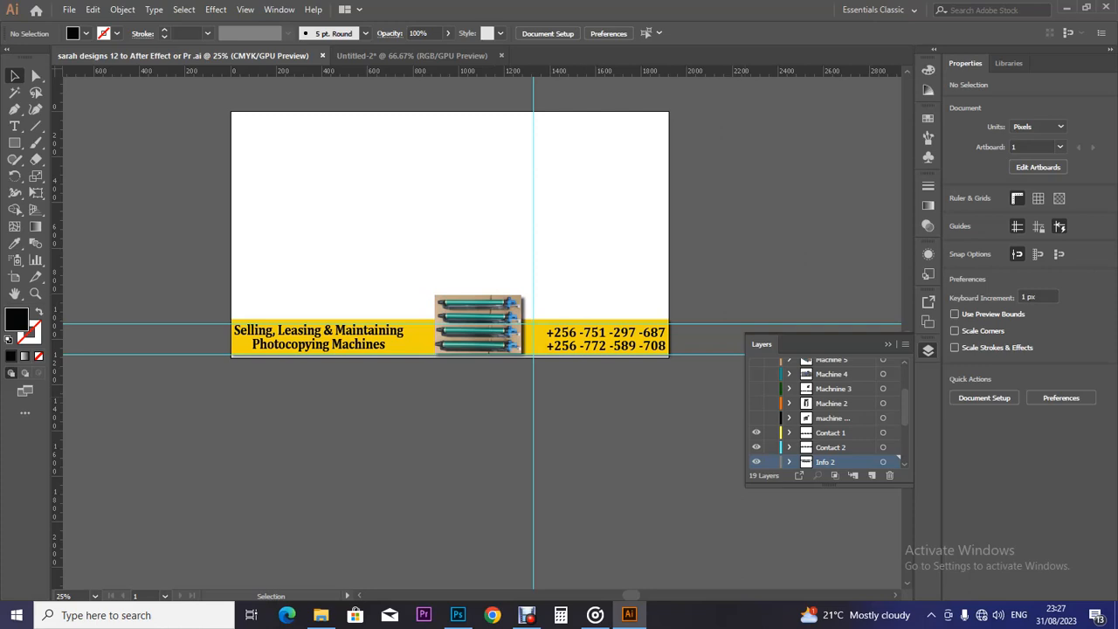
scroll(825, 411, up, 3)
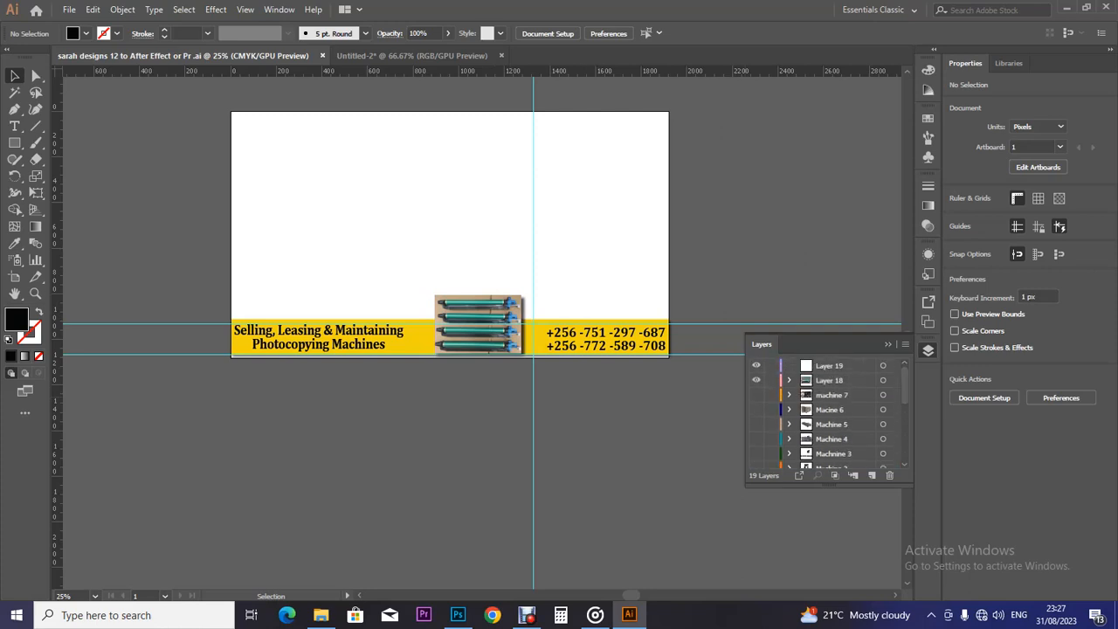
double_click(831, 380)
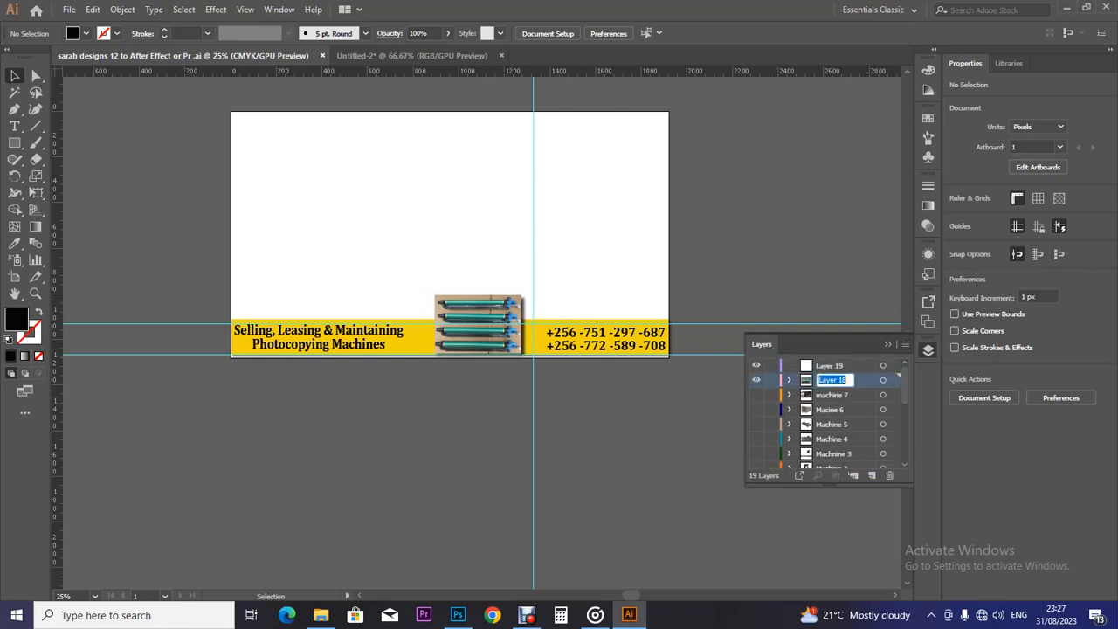
text(Machin)
key(Return)
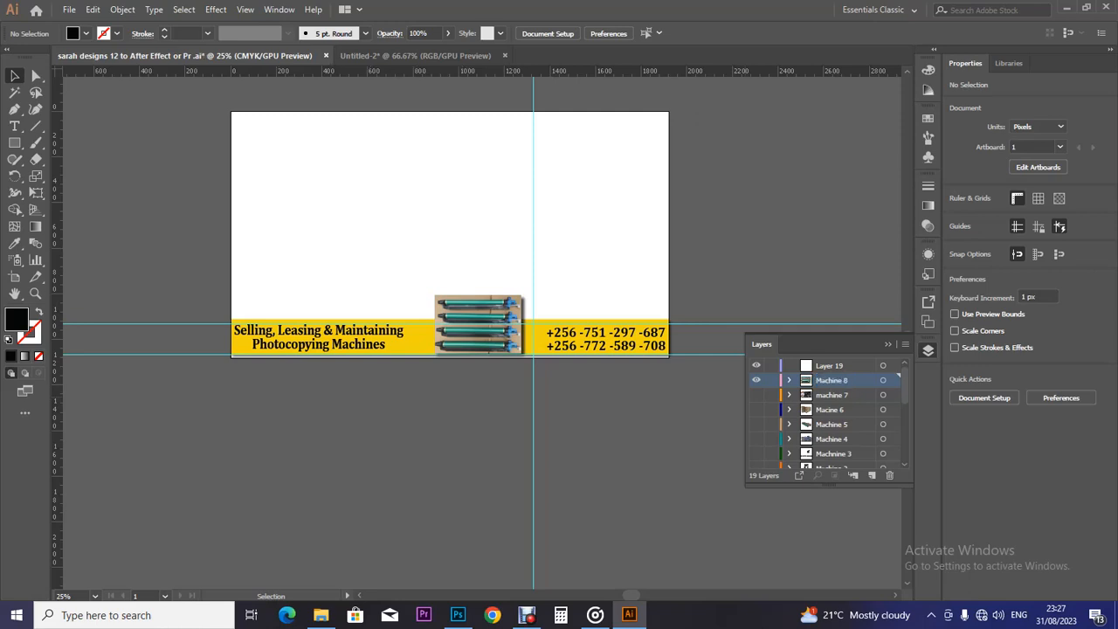
Hide the Machine 8 layer and preview the layers from machine 7 down to Machine 3 one at a time, leaving Machine 3 shown
scroll(828, 410, down, 4)
scroll(829, 410, up, 4)
click(756, 380)
click(756, 395)
click(757, 394)
click(756, 394)
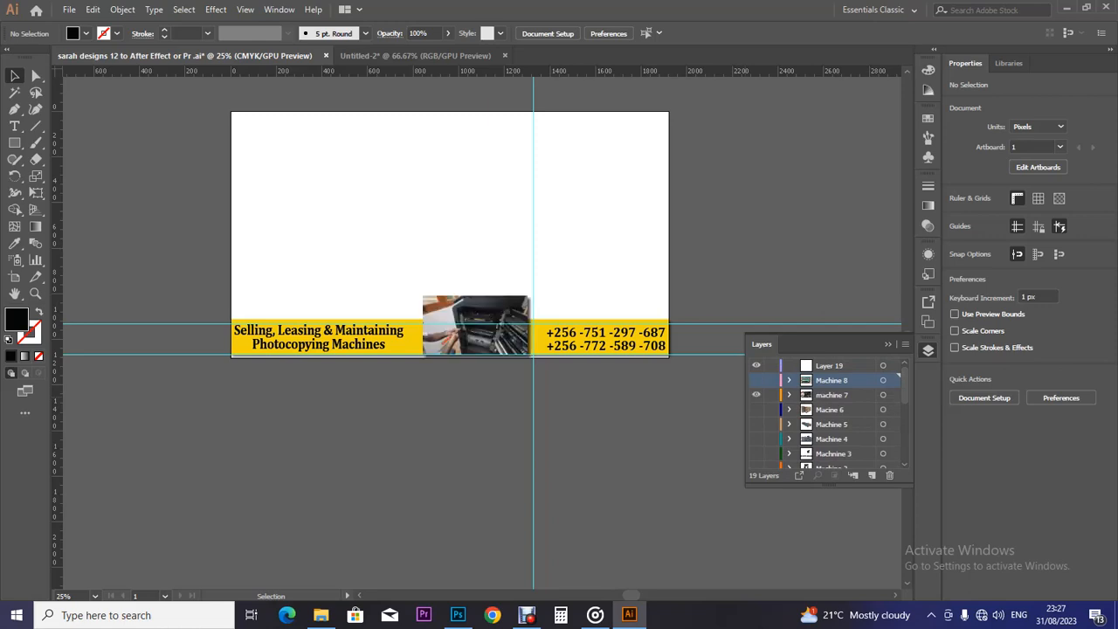
click(757, 394)
click(757, 409)
click(757, 409)
click(757, 424)
click(757, 424)
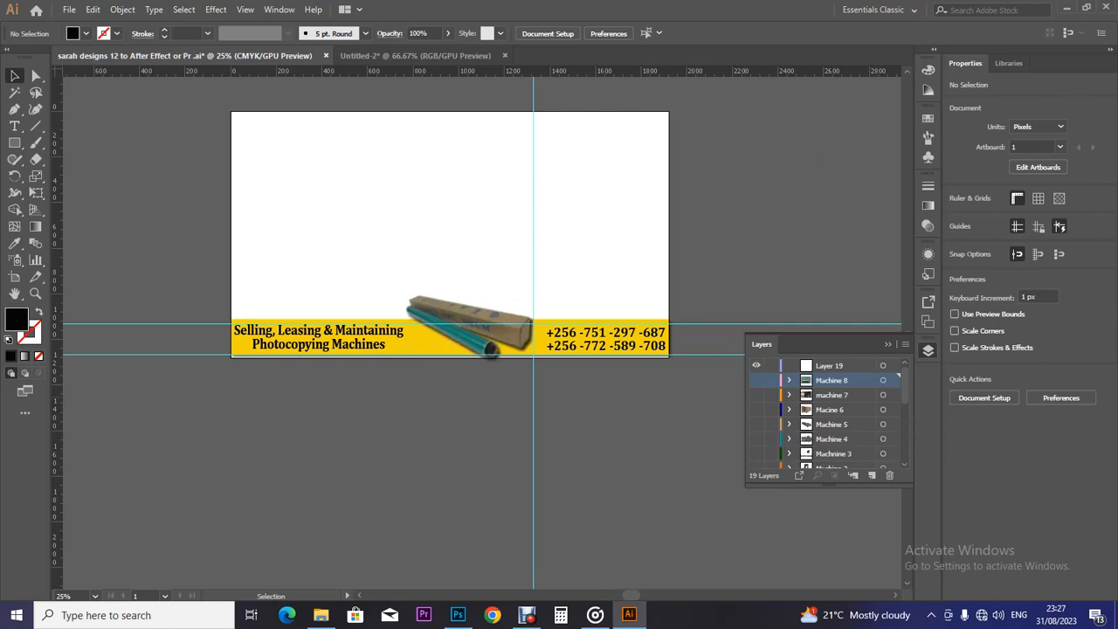
click(756, 439)
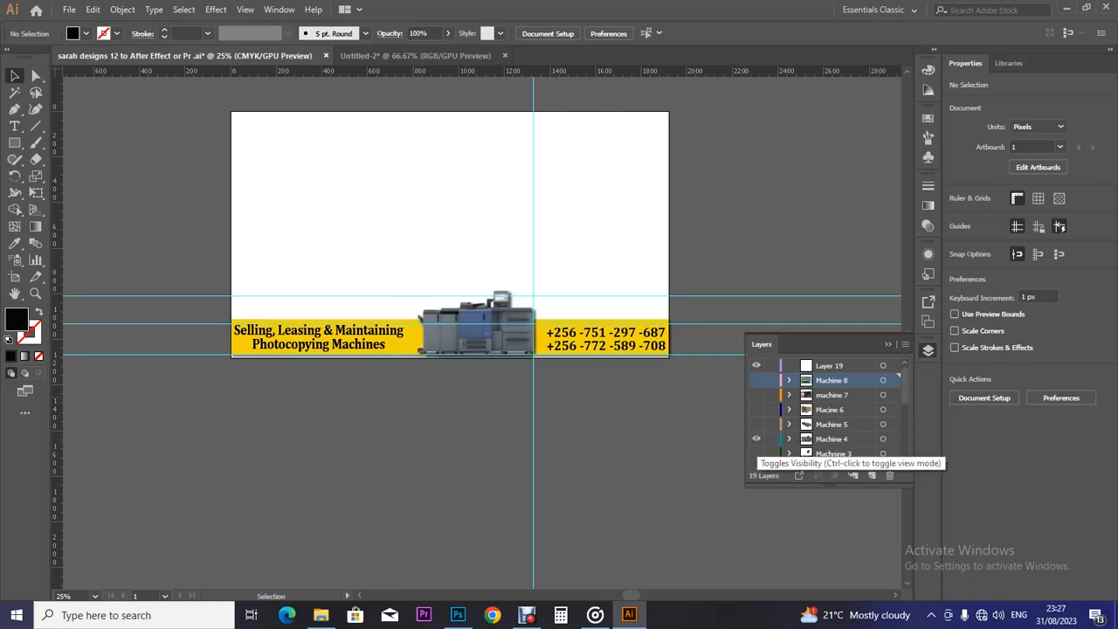
click(757, 439)
click(757, 453)
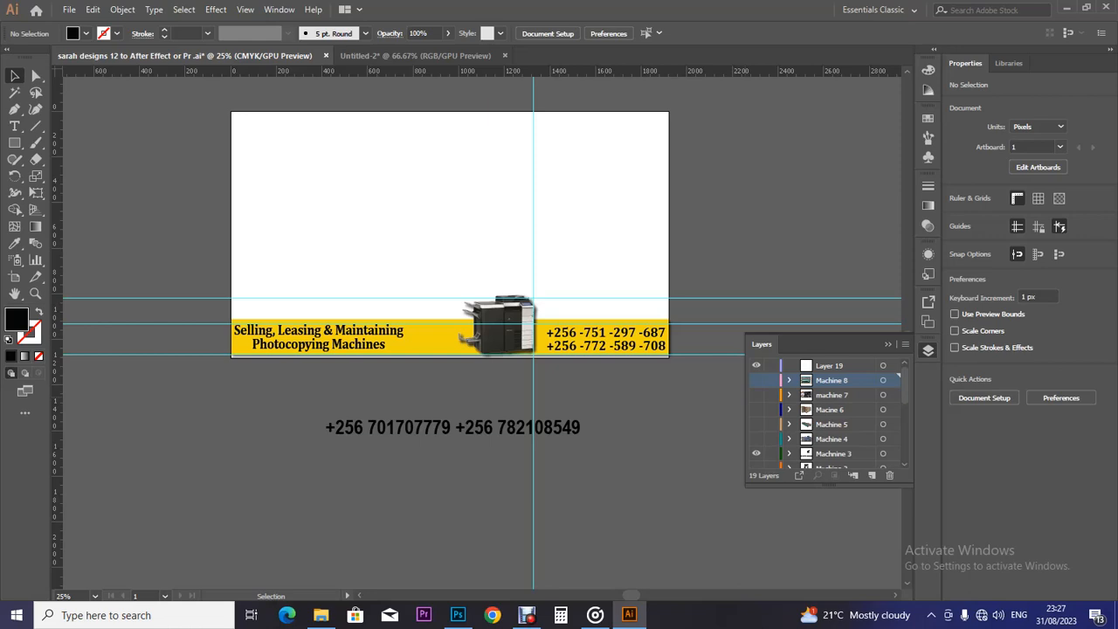
Move the stray phone-number text from the Machine 3 layer to the yellow background layer, place it mid-artboard and flatten it to about 92 px high
click(452, 427)
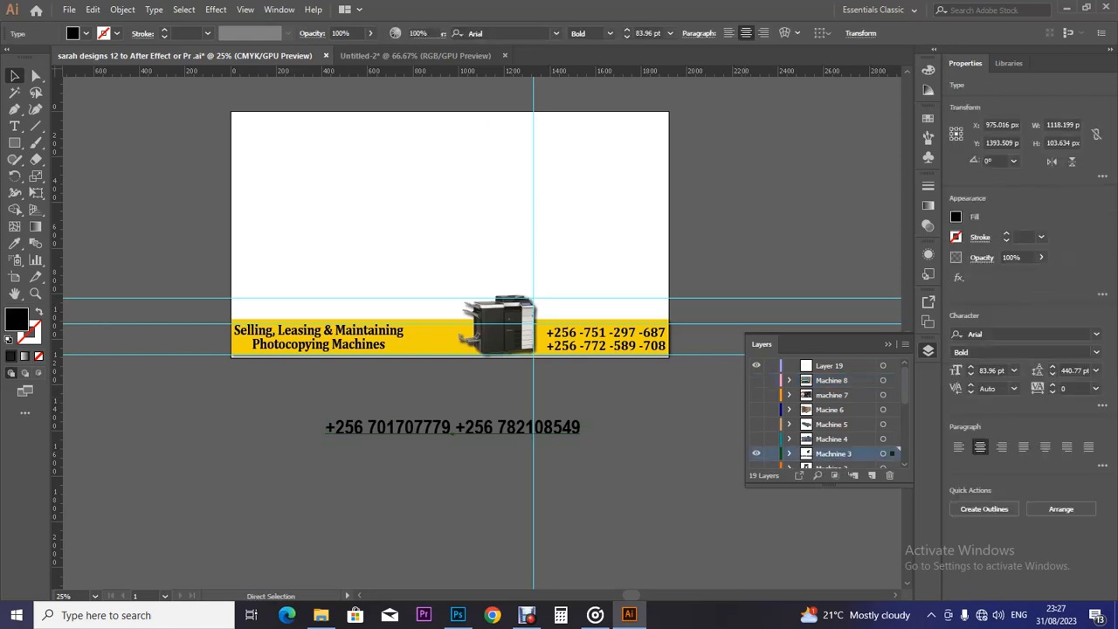
key(Delete)
drag(905, 400, 904, 443)
click(834, 460)
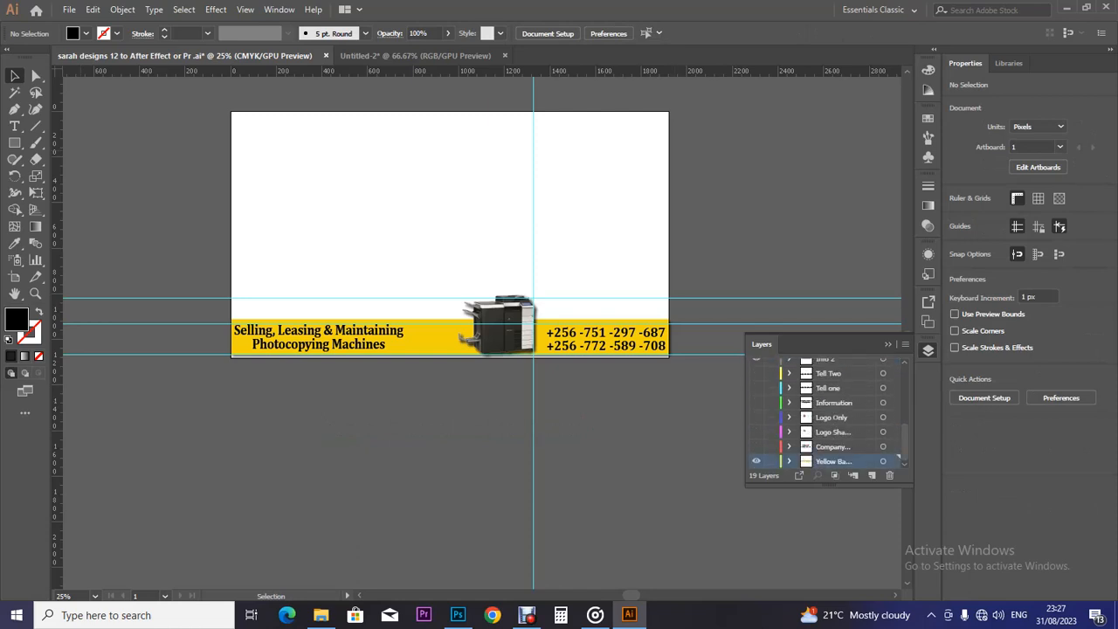
key(a)
key(ctrl+v)
key(v)
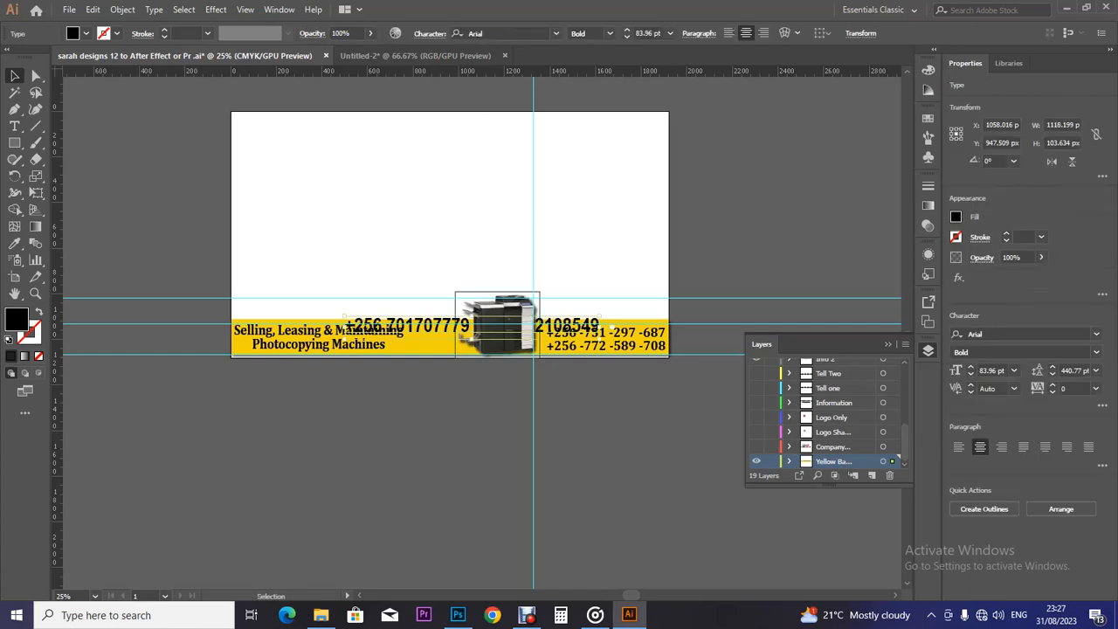
drag(454, 325, 441, 193)
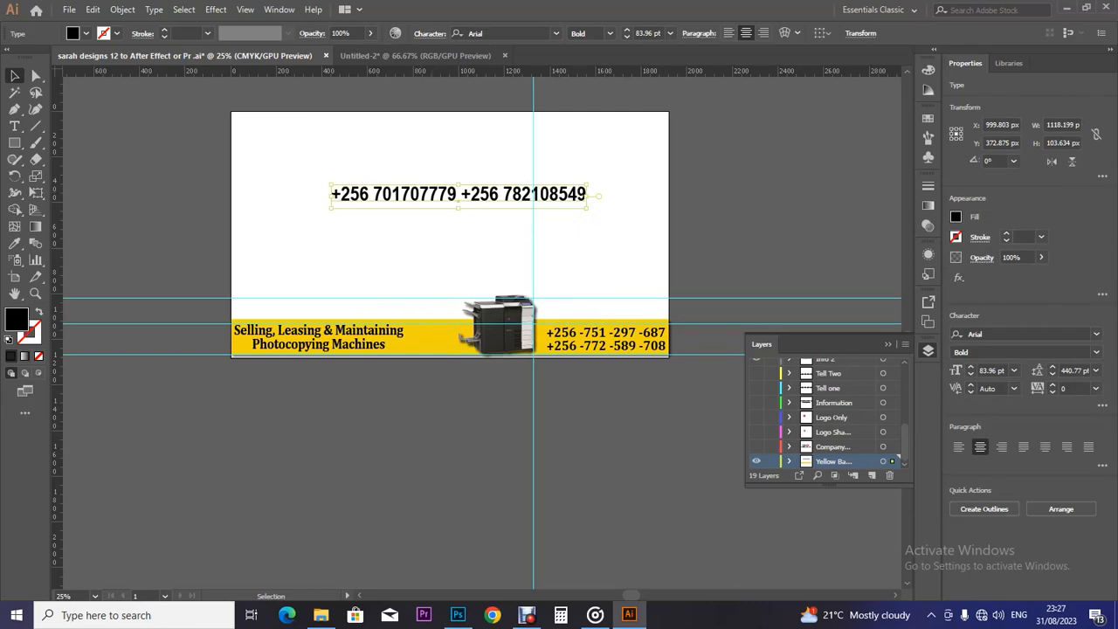
drag(458, 208, 458, 205)
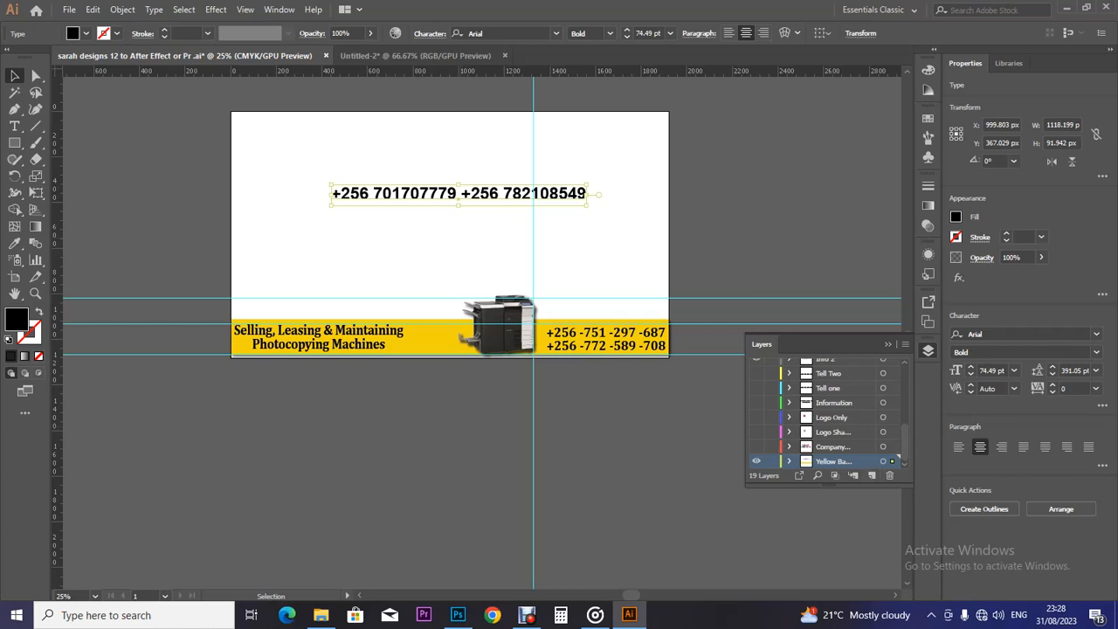
Toggle the yellow background, company name, logo and information layers to check what each one contains
click(757, 461)
click(756, 447)
click(756, 431)
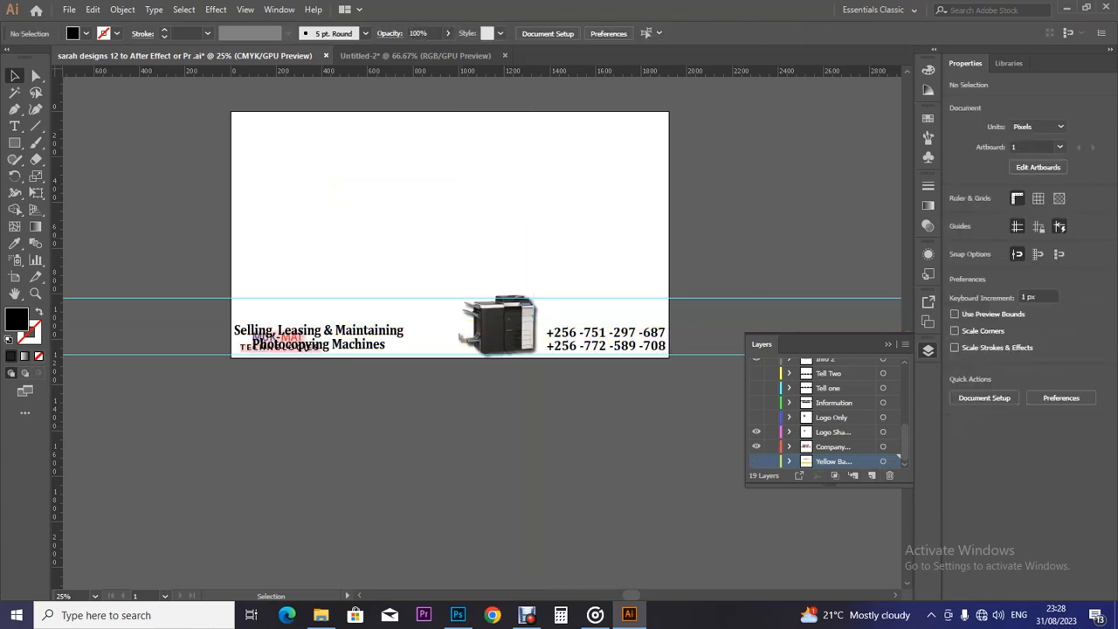
click(756, 417)
click(757, 402)
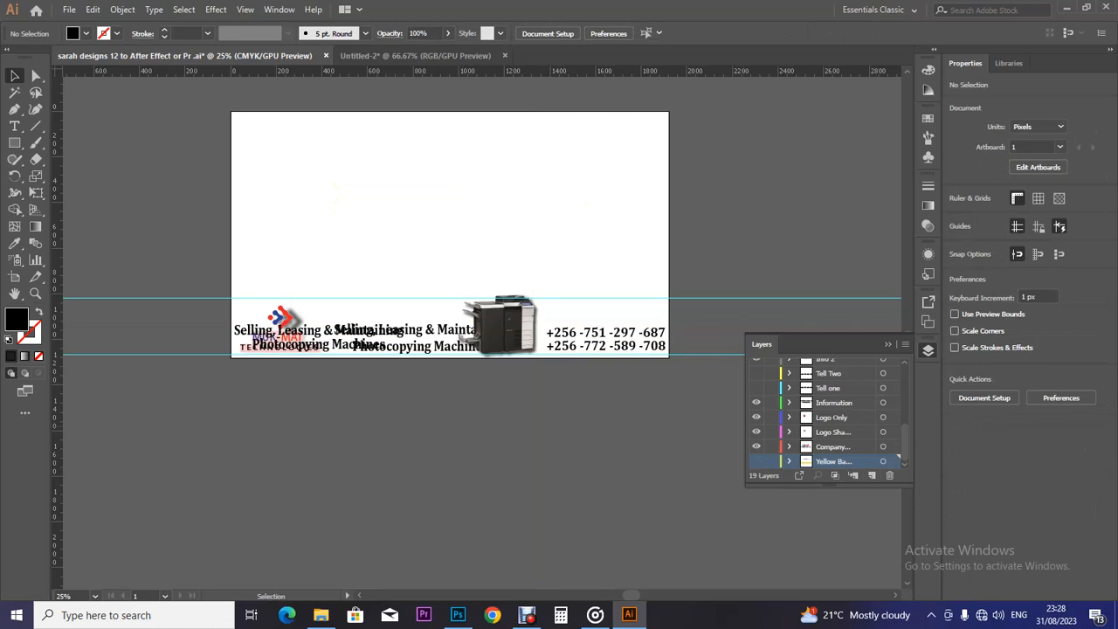
drag(757, 402, 757, 447)
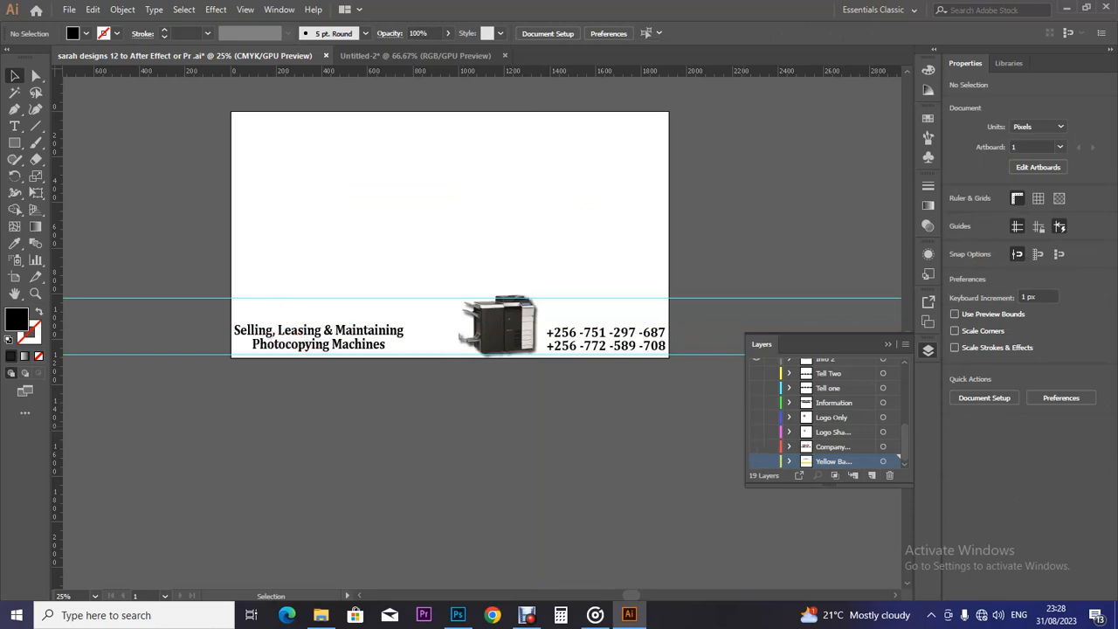
click(757, 461)
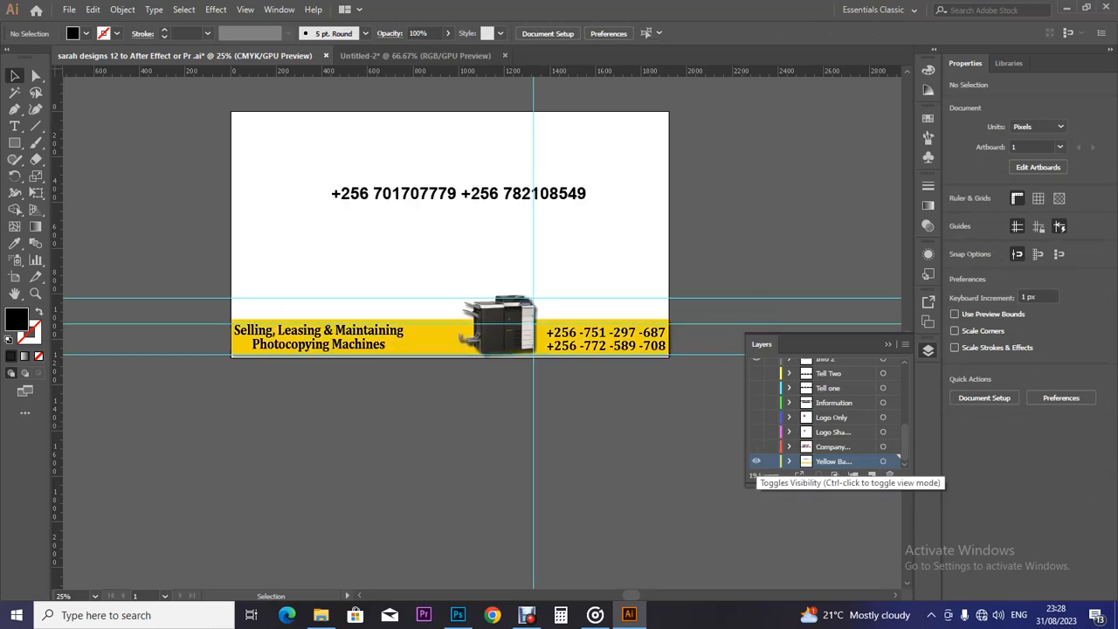
click(757, 461)
click(757, 461)
Cut the stray phone-number text from the yellow background layer and check the layer by toggling its visibility
click(463, 194)
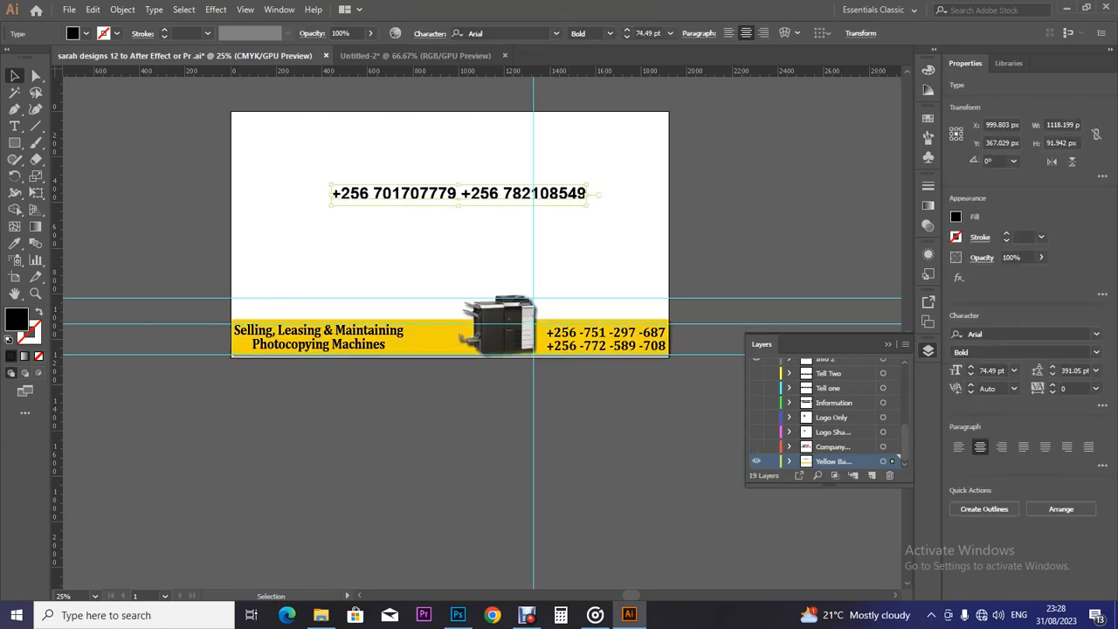
key(ctrl+x)
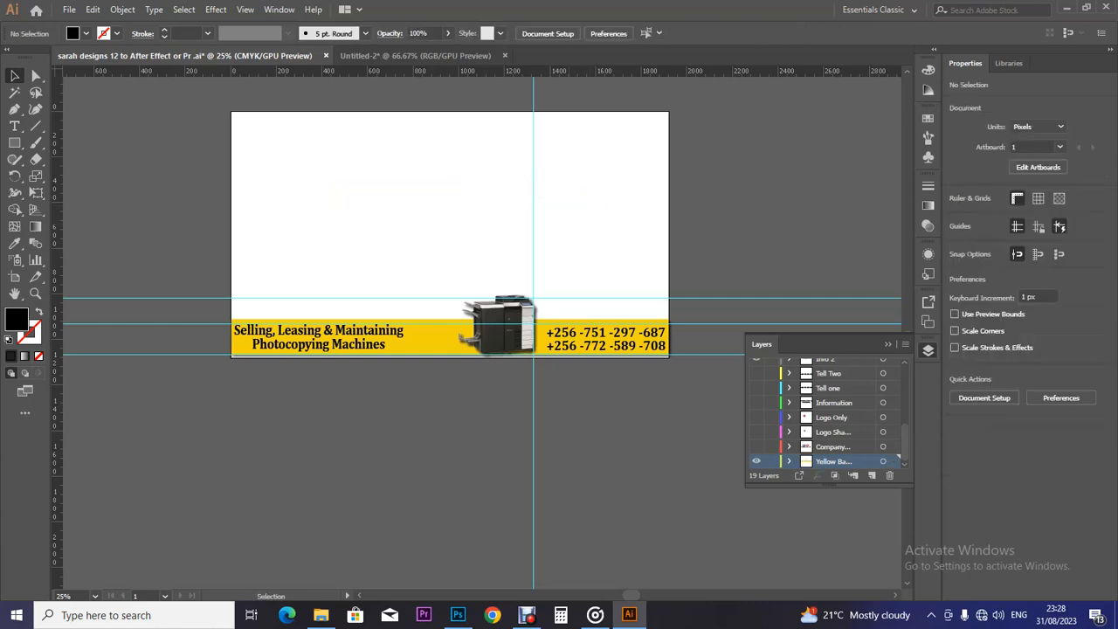
click(757, 461)
click(757, 461)
click(756, 461)
click(757, 461)
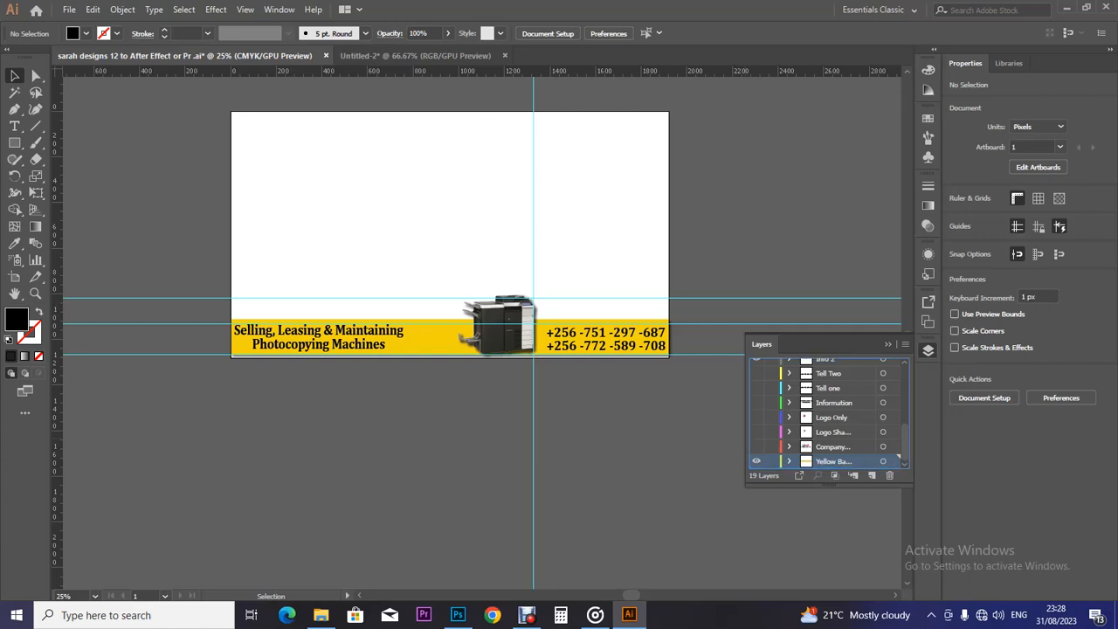
Duplicate the yellow background layer, hide the upper of the two layers and make the lower one active
click(872, 475)
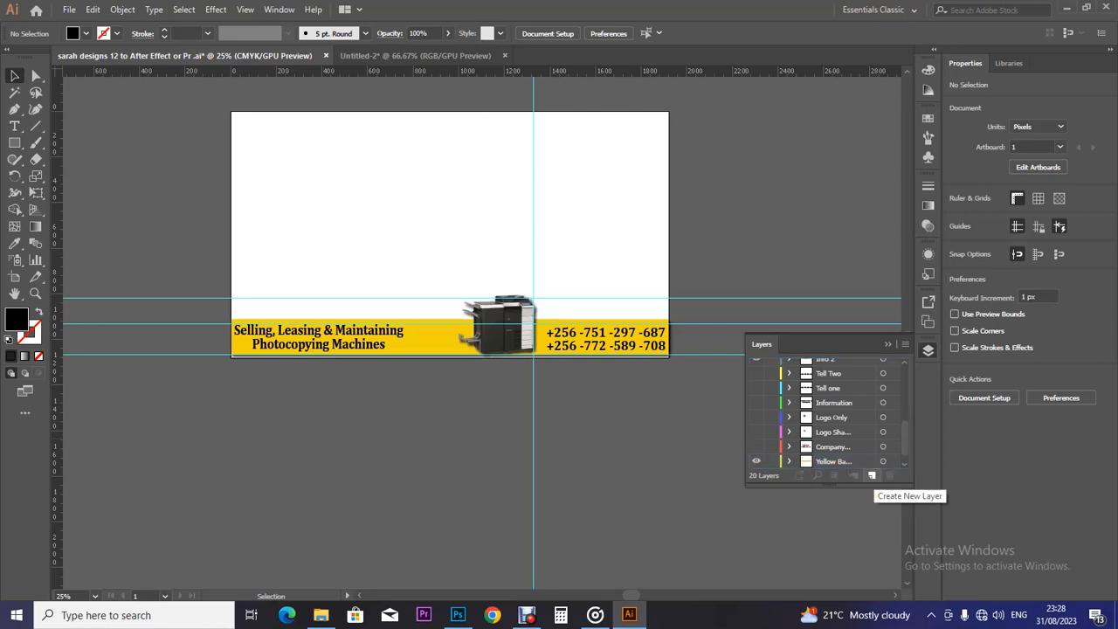
scroll(898, 456, down, 1)
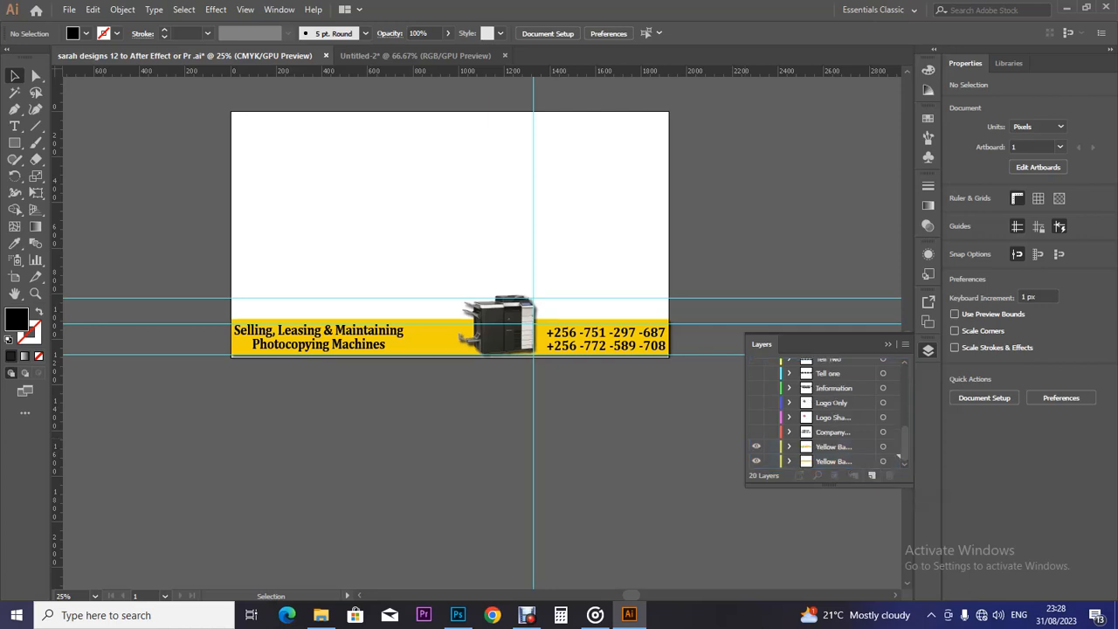
click(757, 447)
click(757, 447)
click(834, 461)
click(756, 446)
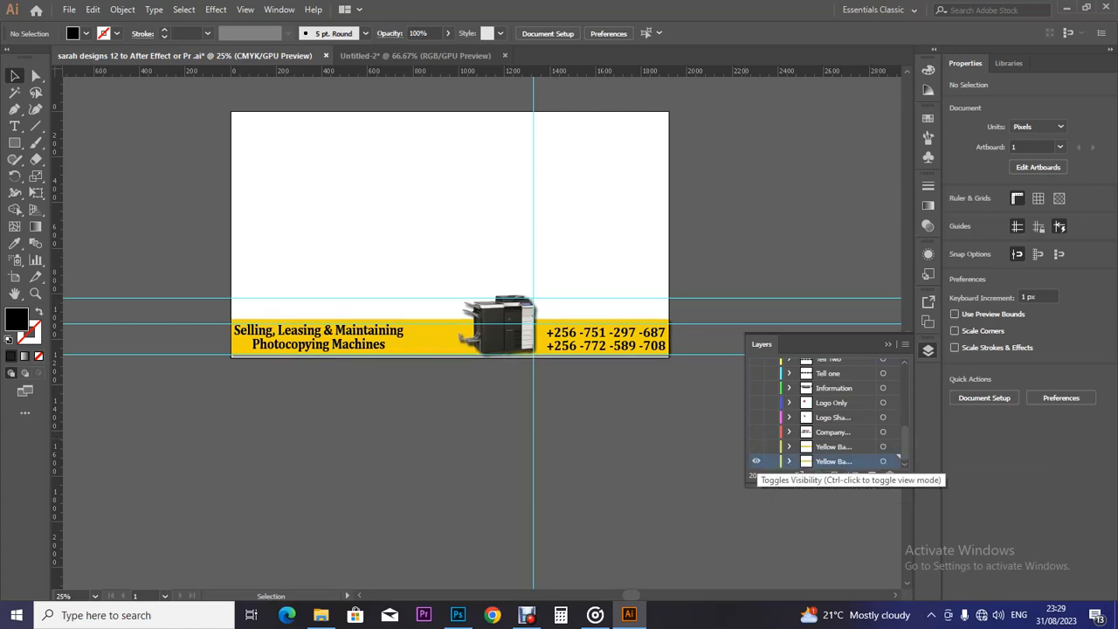
Change the fill of the banner rectangle on the lower yellow background layer to light grey EFEFED and deselect it
click(896, 460)
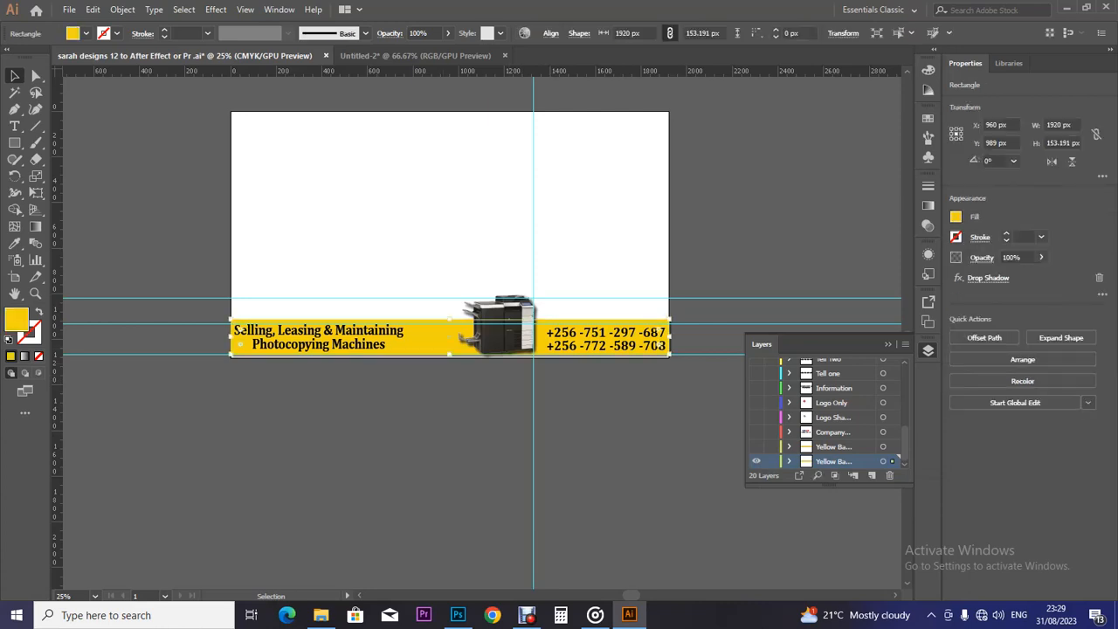
double_click(17, 318)
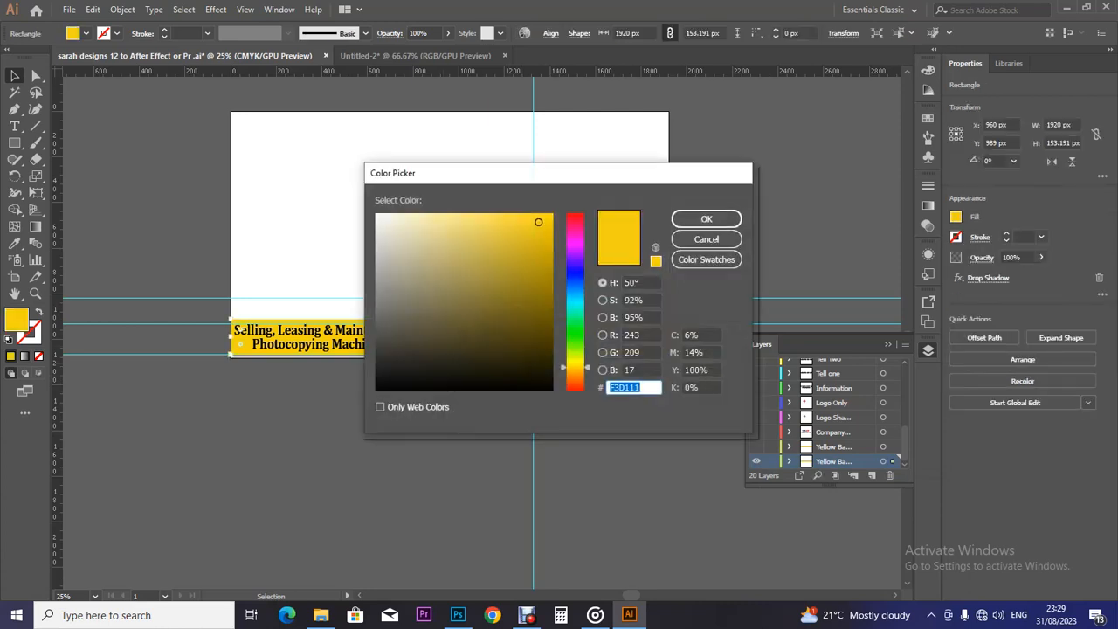
drag(452, 229, 377, 213)
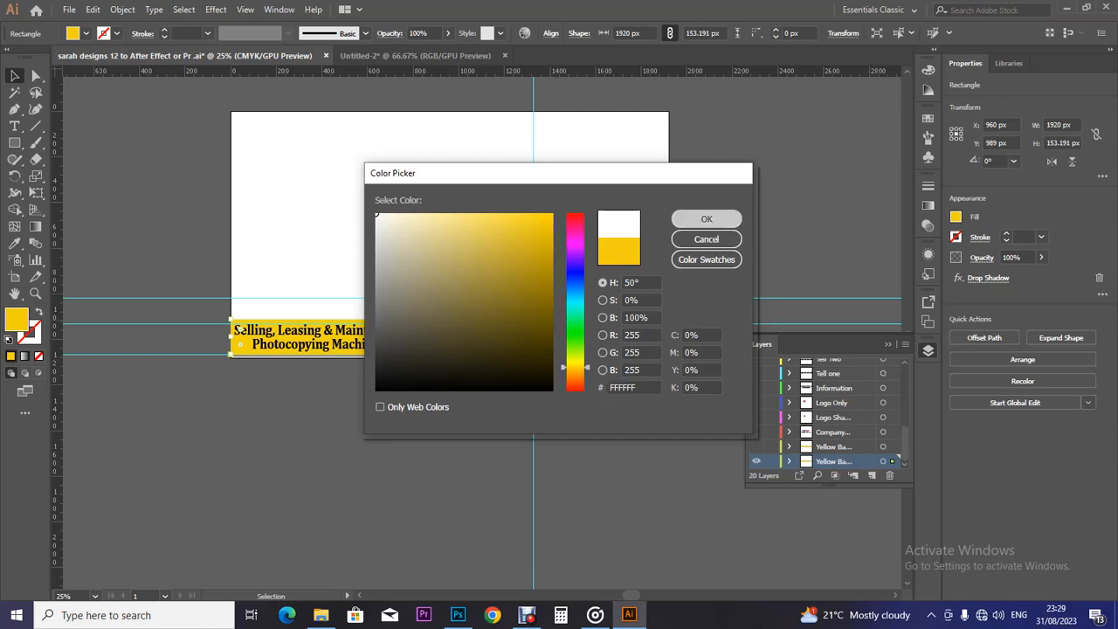
key(Escape)
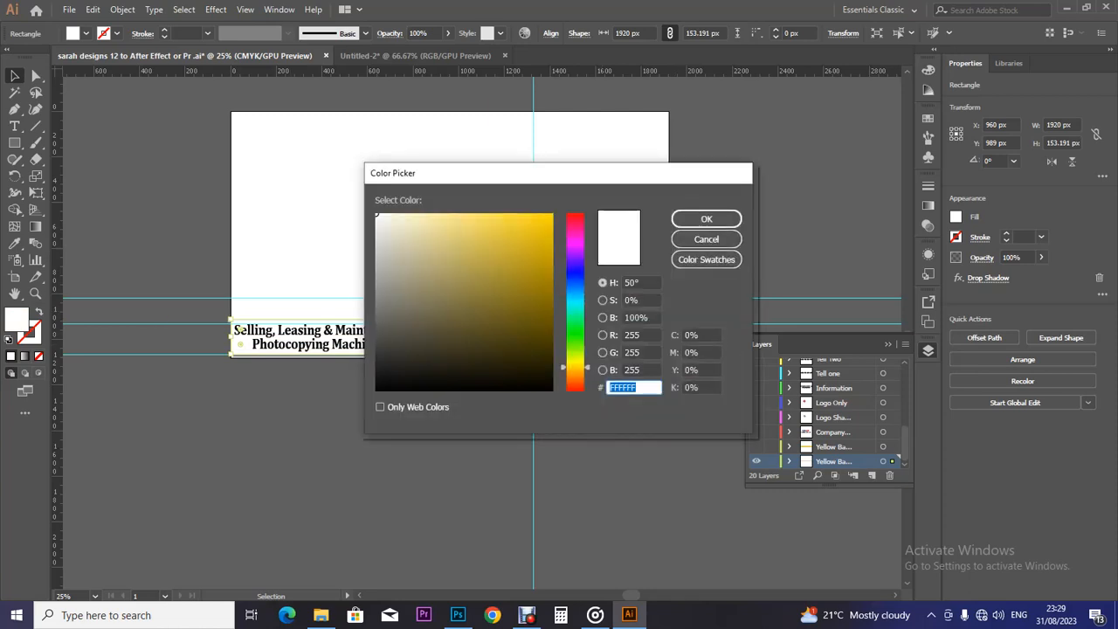
click(378, 223)
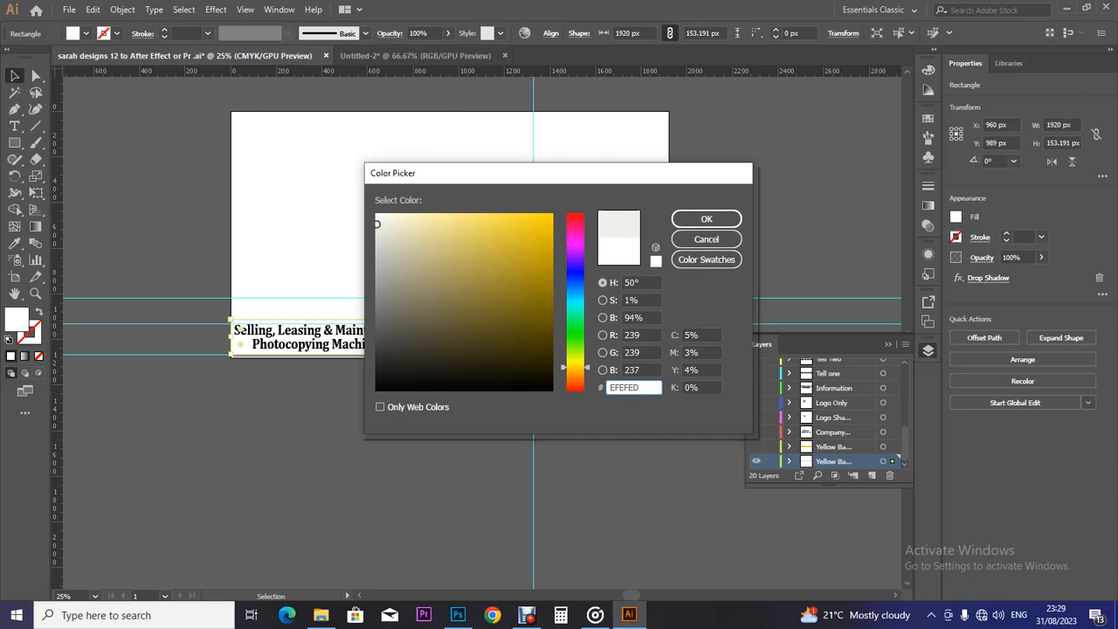
key(Return)
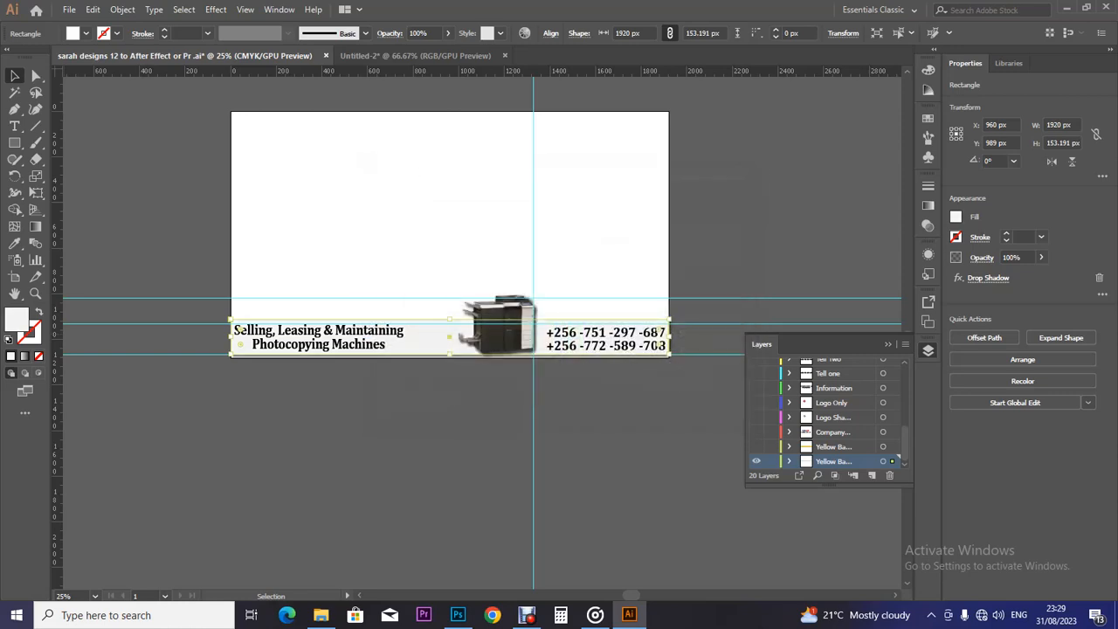
click(682, 332)
Compare the yellow and light grey banner backgrounds by toggling their layers, leaving both shown
click(757, 460)
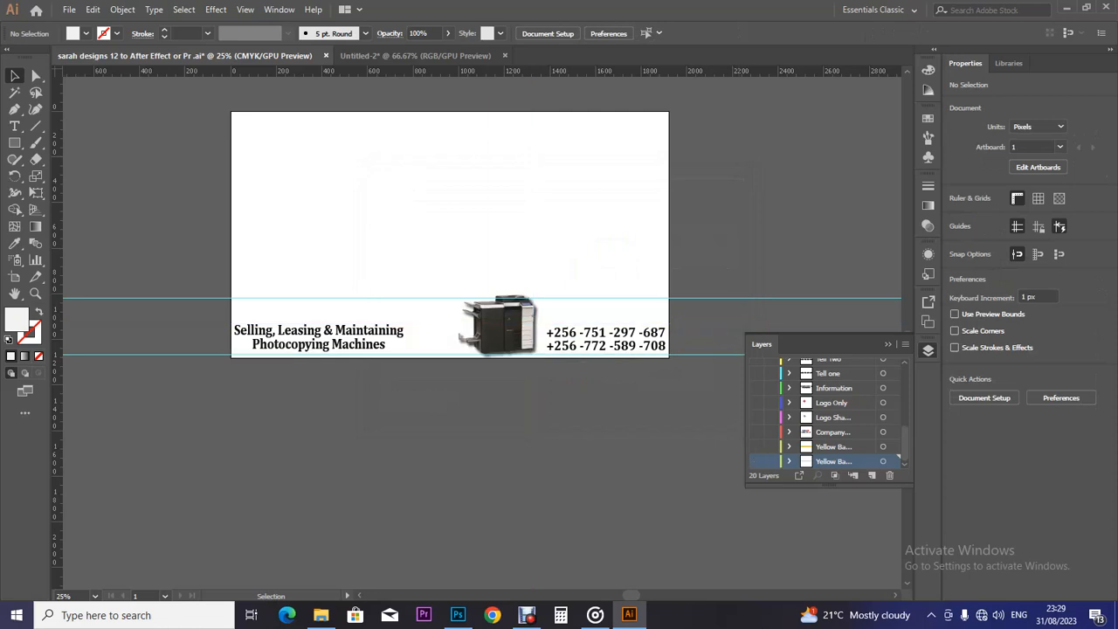
click(757, 447)
click(757, 460)
click(757, 446)
click(756, 447)
click(757, 447)
click(757, 446)
click(757, 446)
click(757, 446)
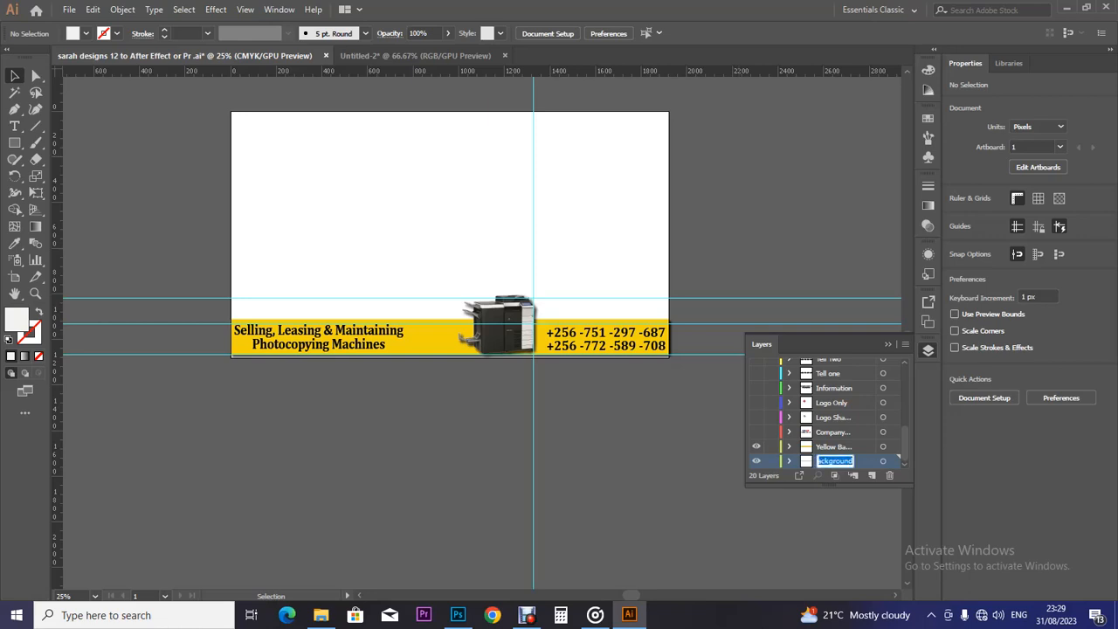
Hide the yellow background layer and rename the light grey layer beneath it as White background
click(757, 446)
double_click(834, 462)
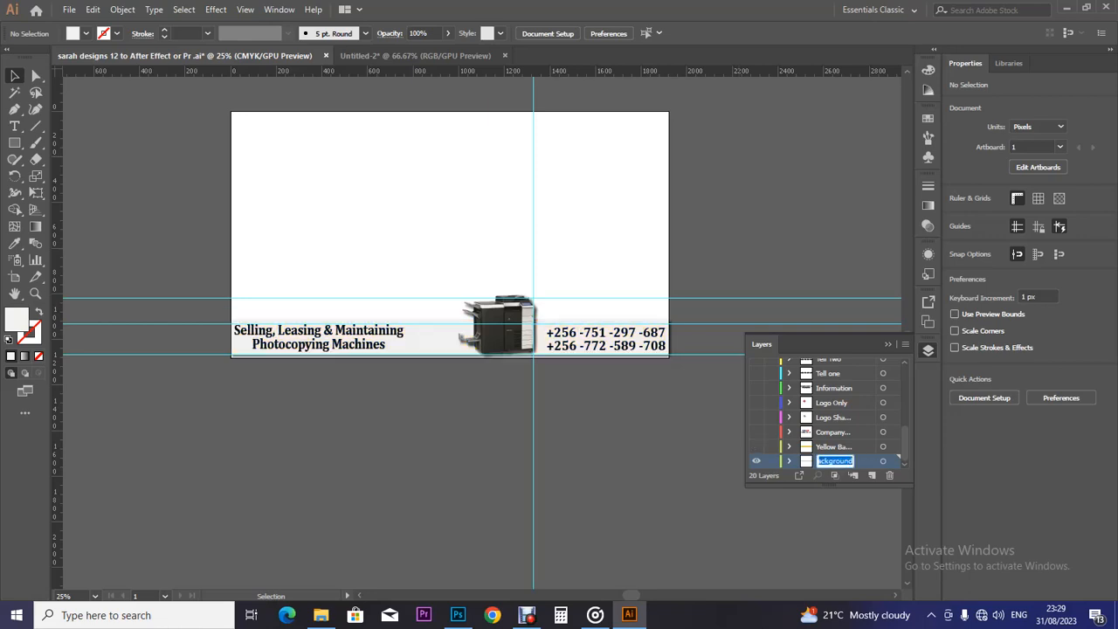
text(Wh)
text(ite)
text( bac)
text(kgrou)
text(nd)
key(Return)
Toggle the Machine 3 layer's visibility and save the document as a new Illustrator file with Land Scape added to the end of its name
scroll(905, 442, up, 5)
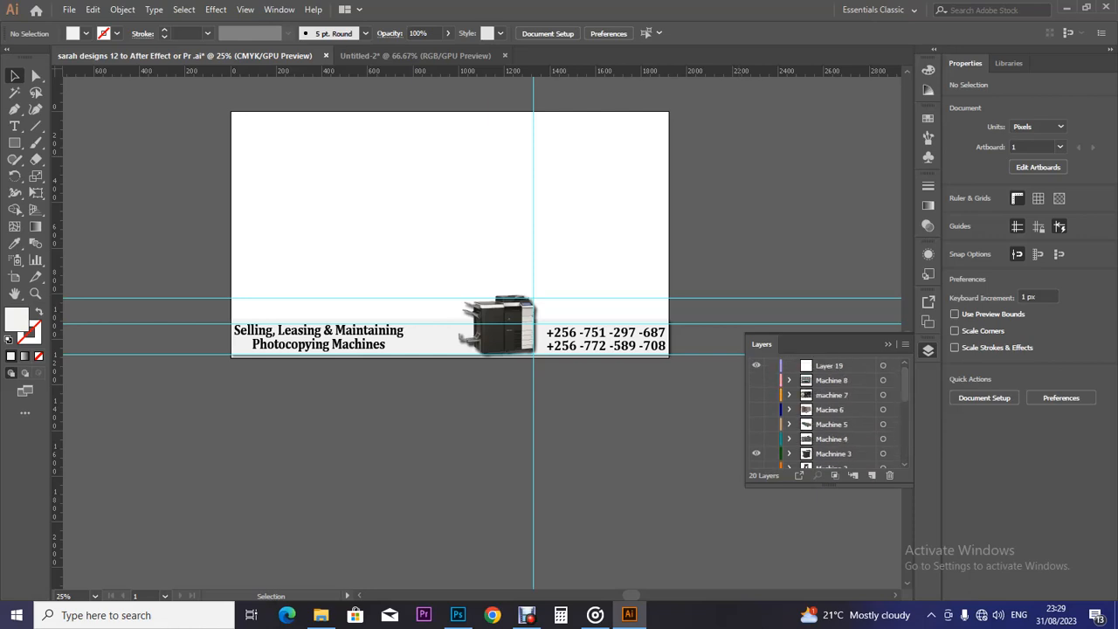
click(757, 453)
click(69, 9)
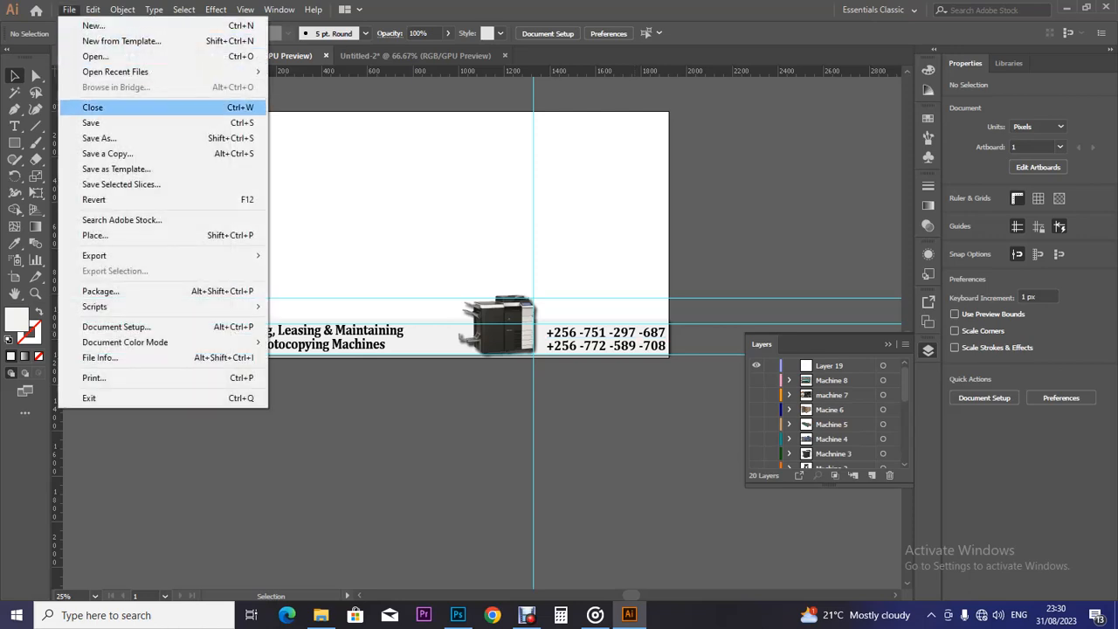
key(Return)
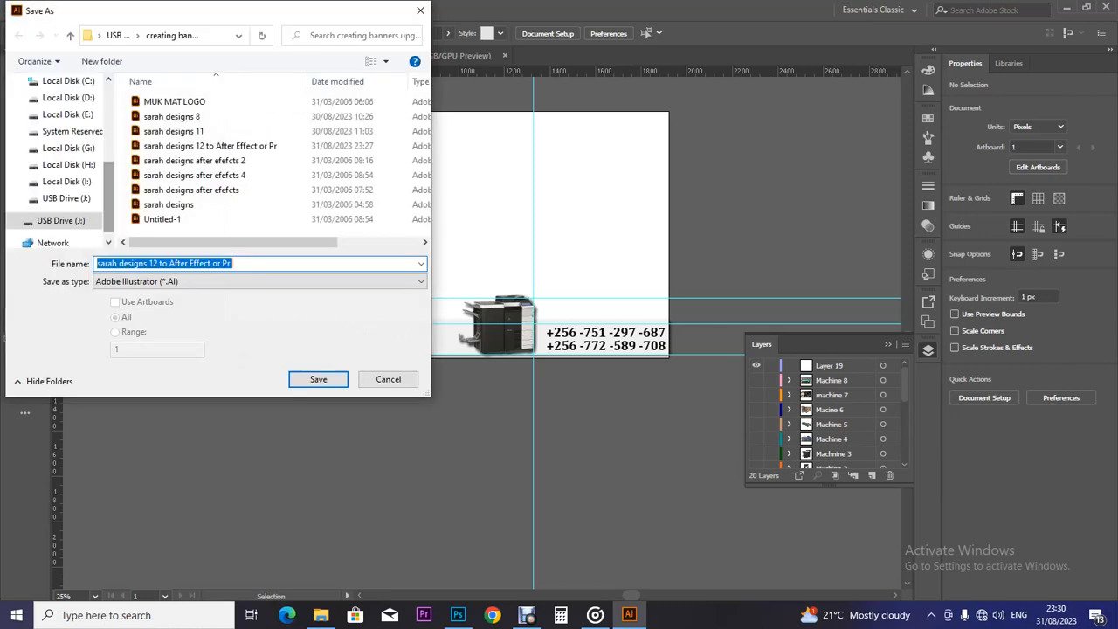
click(233, 263)
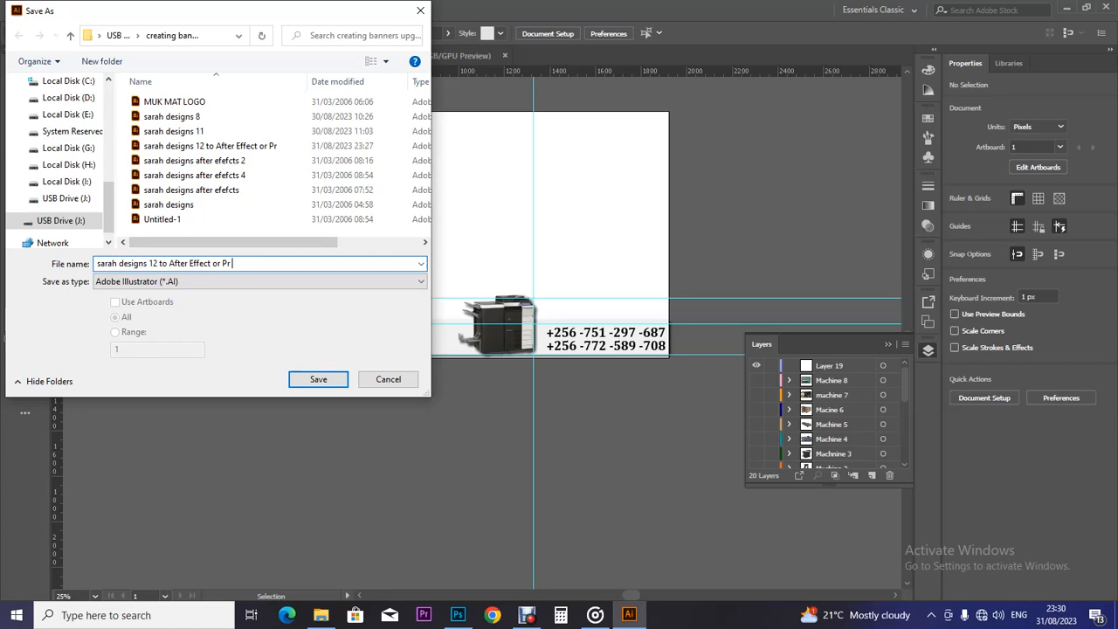
text(Land Scape)
click(318, 379)
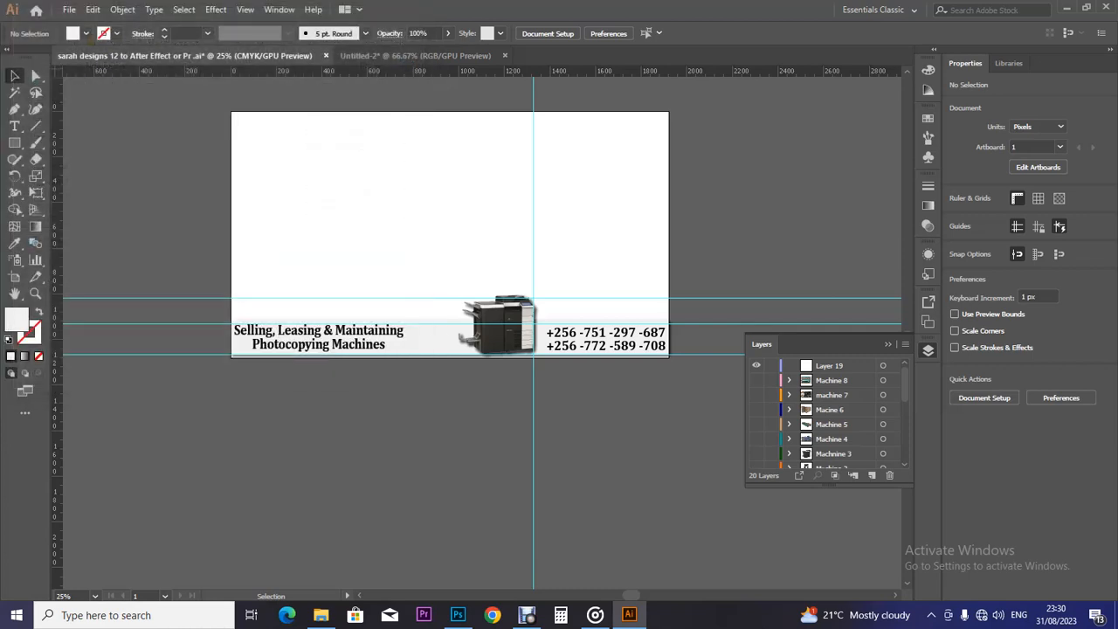
key(Return)
key(ctrl+s)
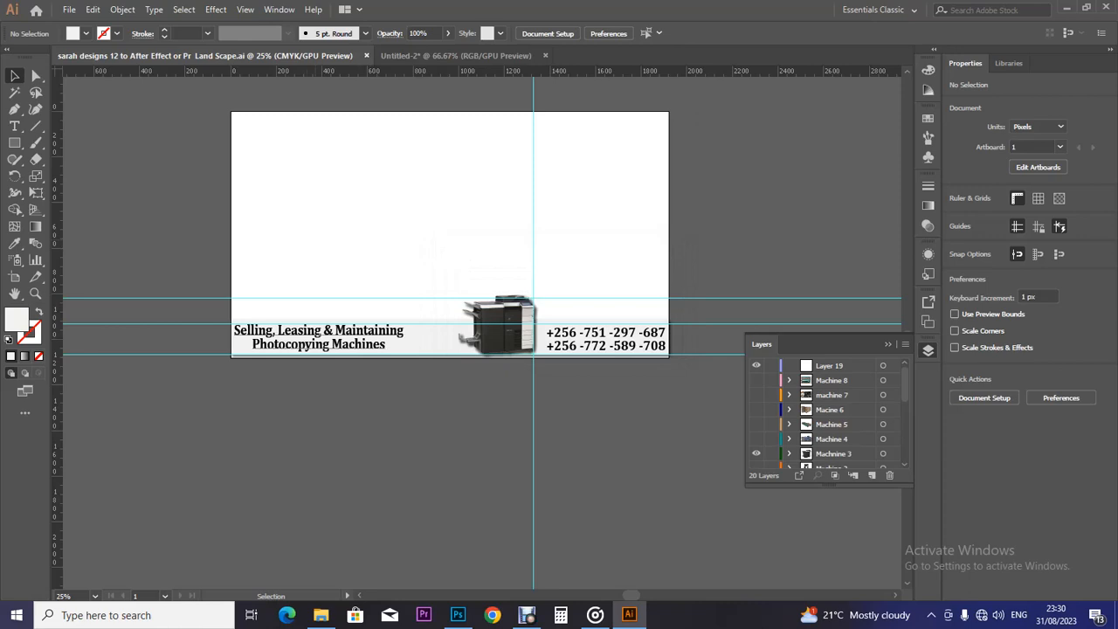
Save the document as another Illustrator file, replacing Land Scape with Potrait at the end of its file name
click(318, 337)
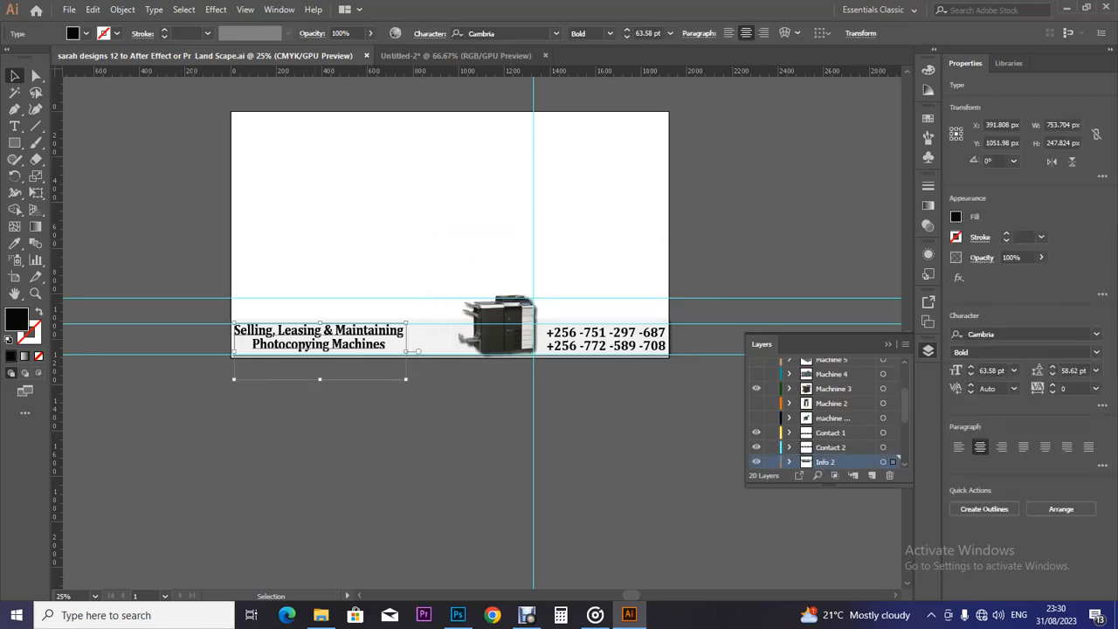
click(69, 9)
click(61, 137)
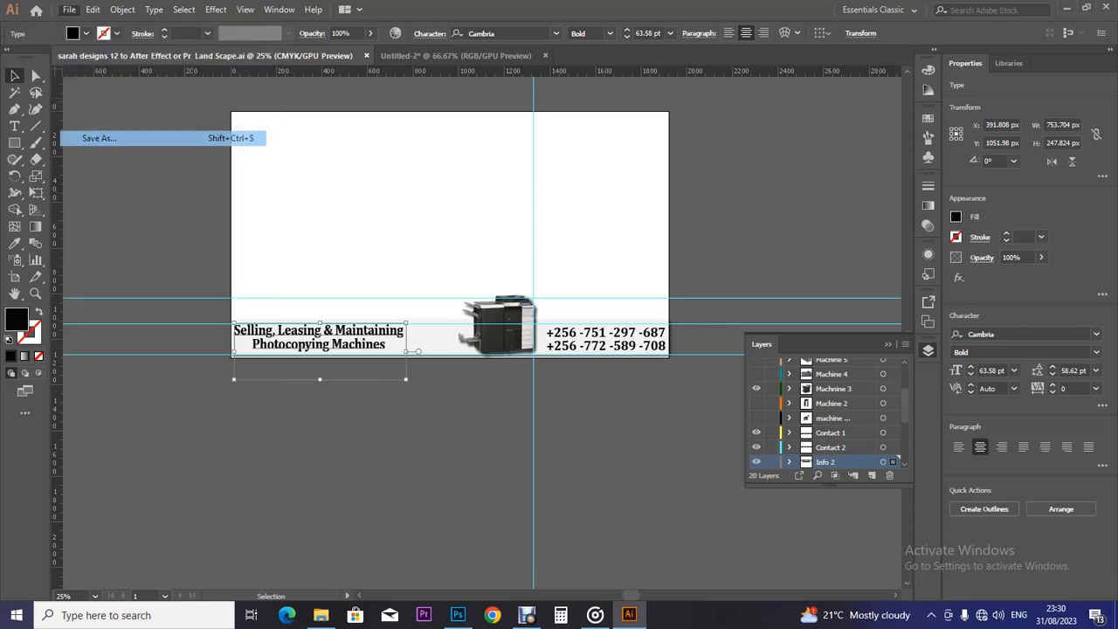
drag(293, 265, 234, 263)
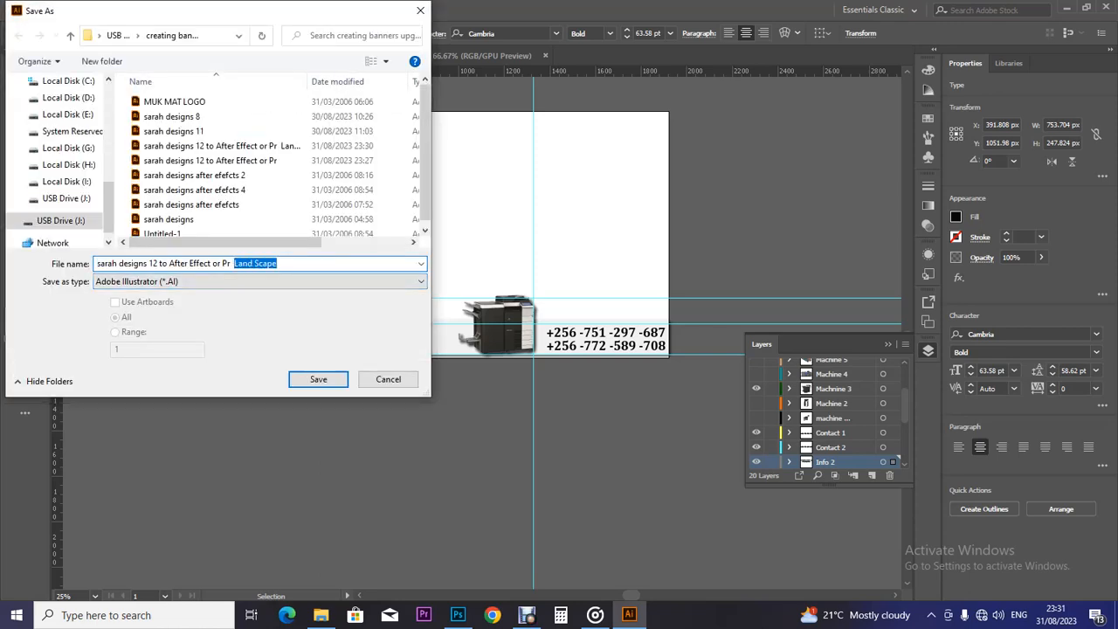
text(Potrait)
click(318, 379)
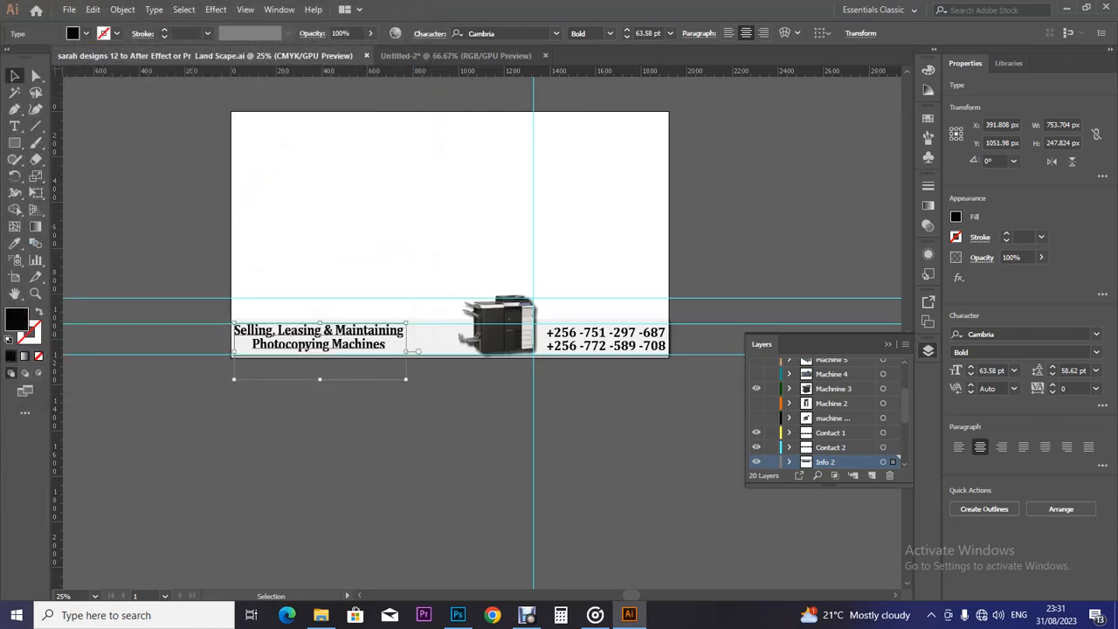
key(Return)
Switch to File Explorer and look through the saved banner files in the creating banners upgrade folder on USB Drive (J:)
click(320, 615)
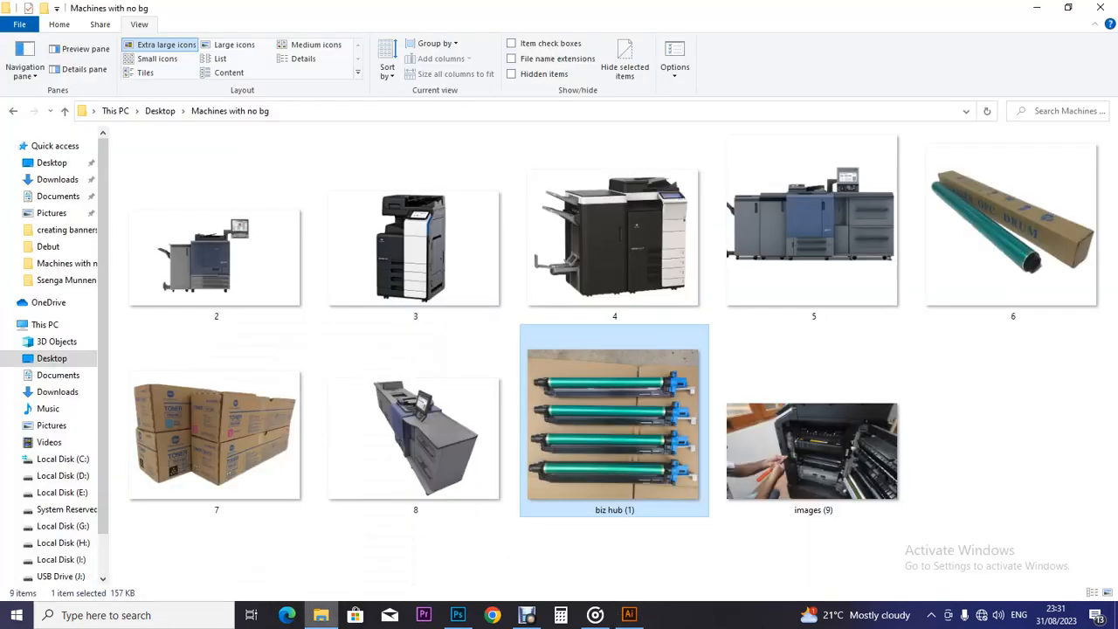
scroll(52, 358, down, 2)
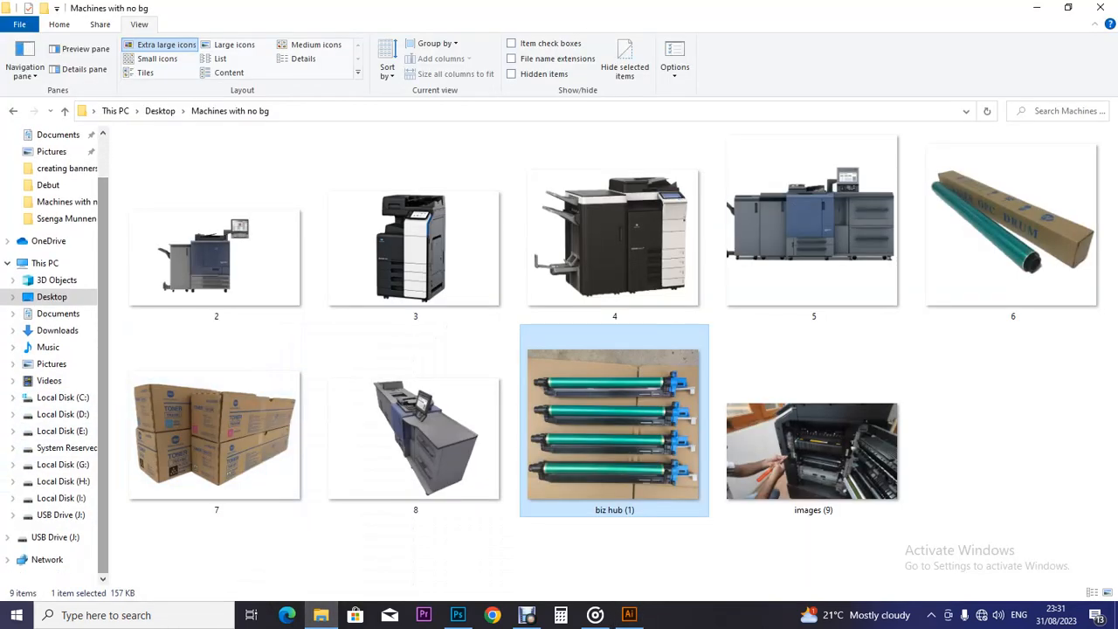
click(55, 537)
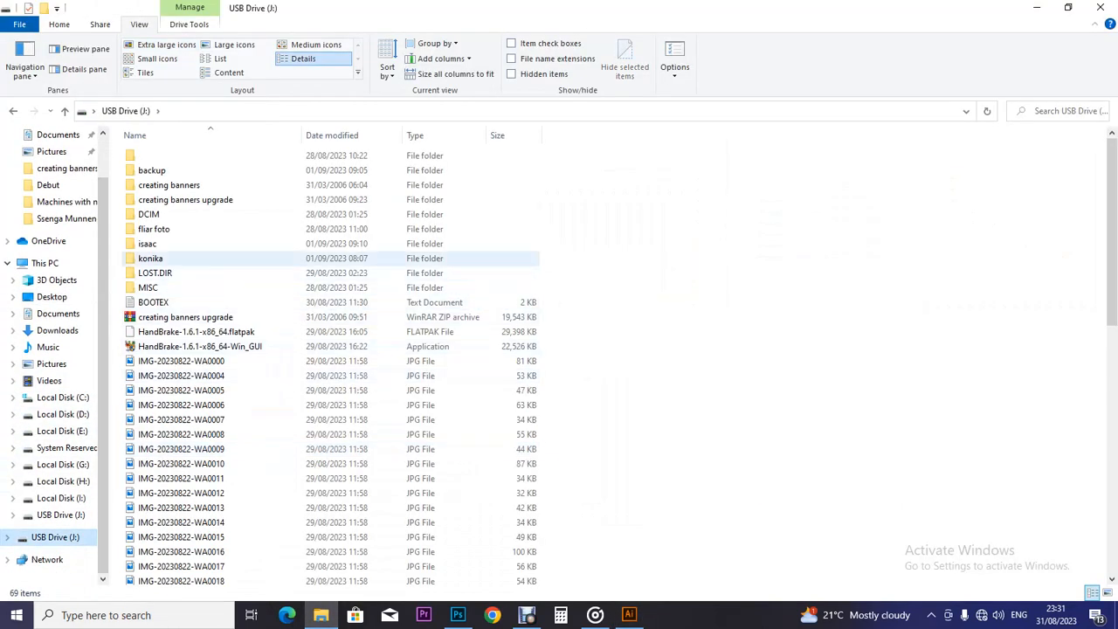
click(185, 200)
double_click(185, 200)
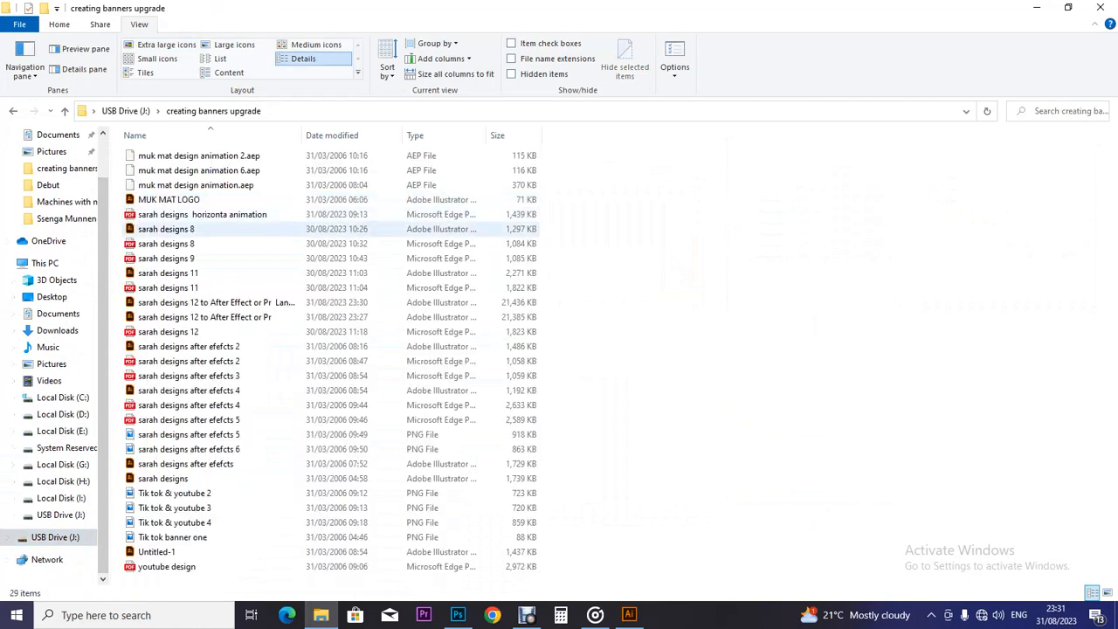
click(189, 420)
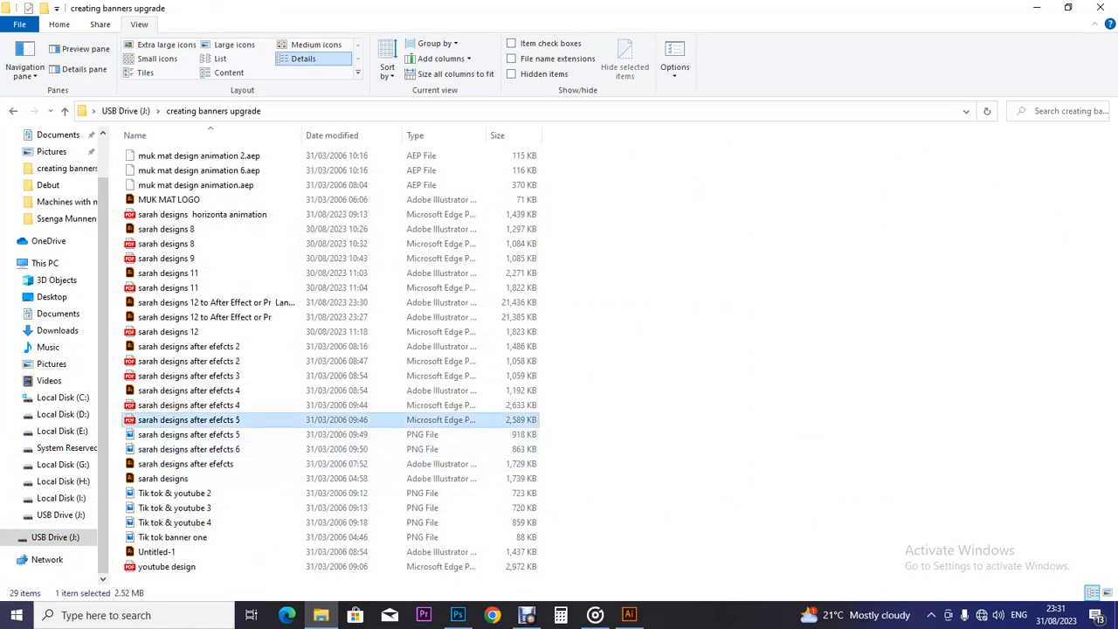
Show the USB drive's root contents as extra large icons and examine the exported banner images, selecting the square yellow-and-white one
click(56, 536)
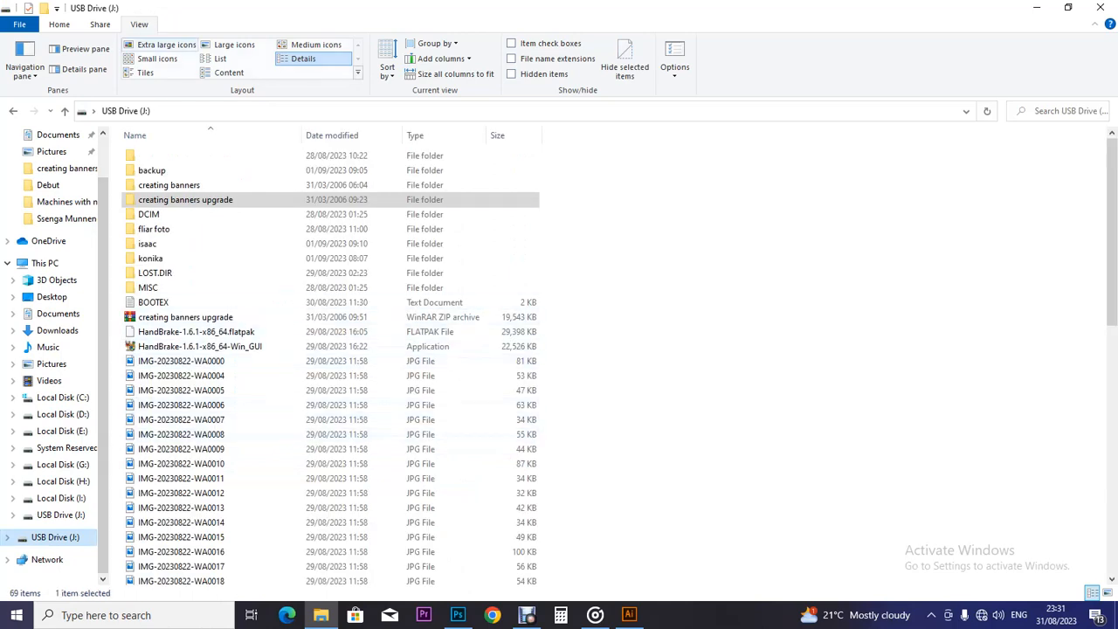
click(166, 44)
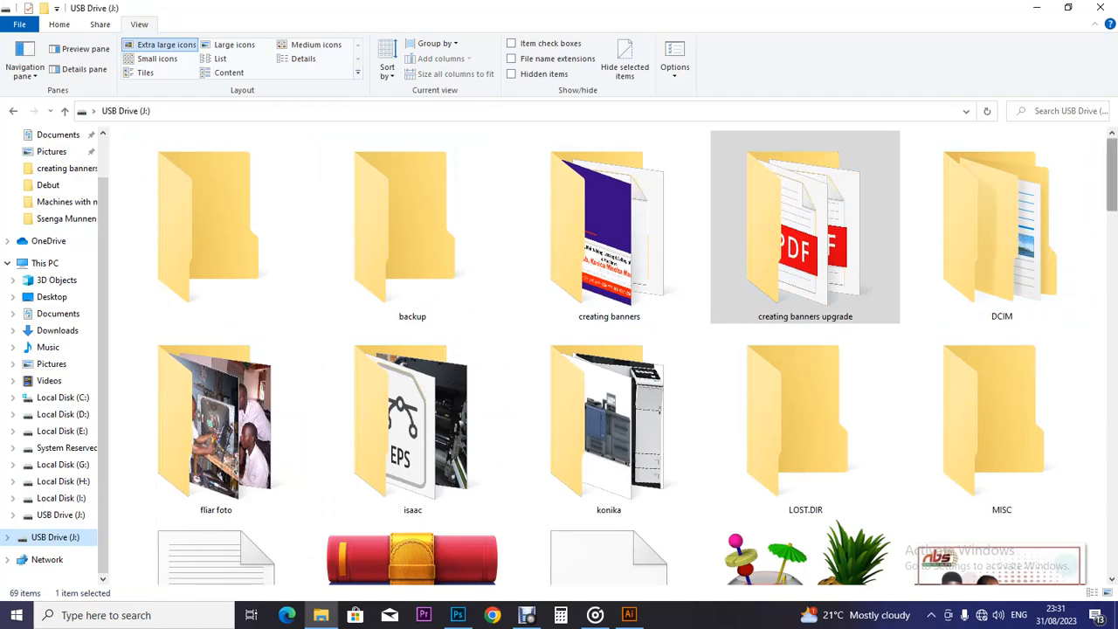
scroll(1020, 245, down, 15)
scroll(970, 184, down, 5)
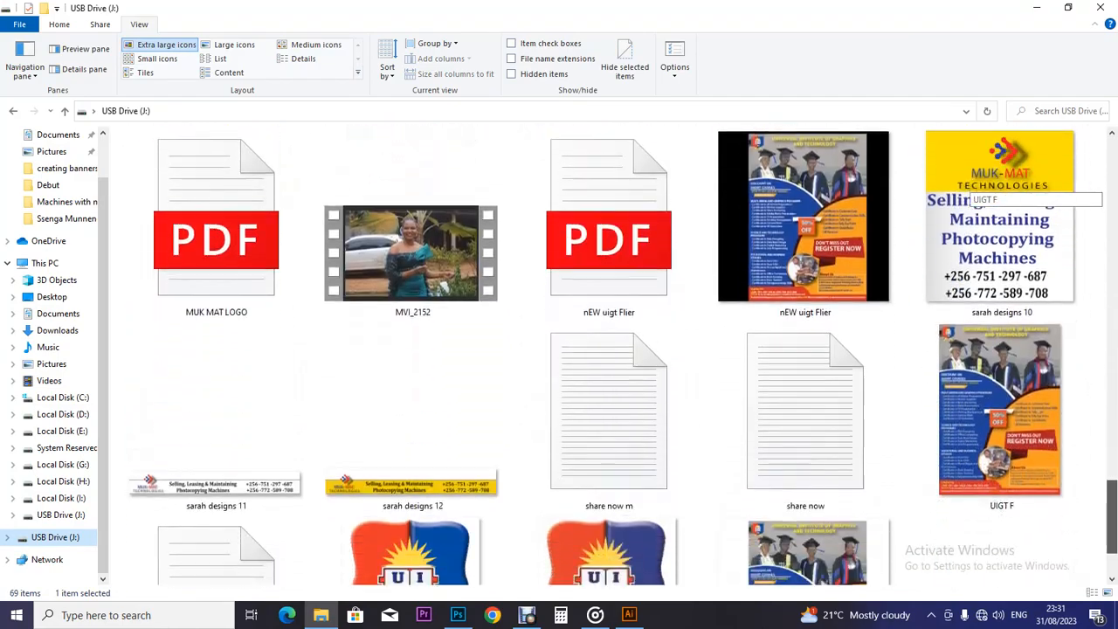
drag(1111, 523, 1112, 516)
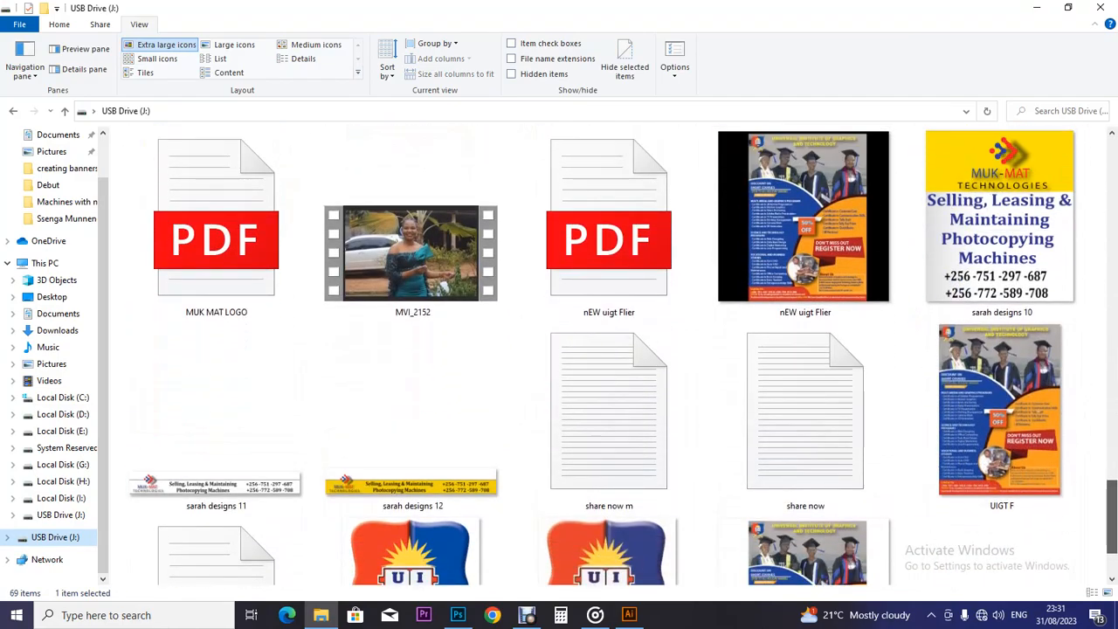
click(999, 223)
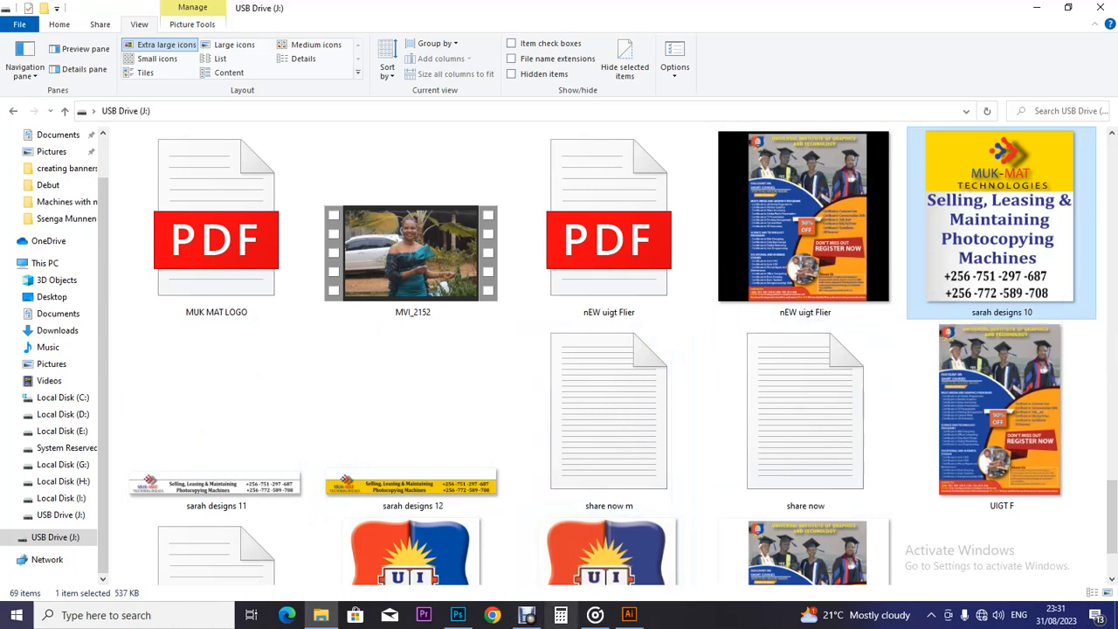
Switch back to Illustrator, look through the banner's layer list and deselect the slogan text
click(321, 615)
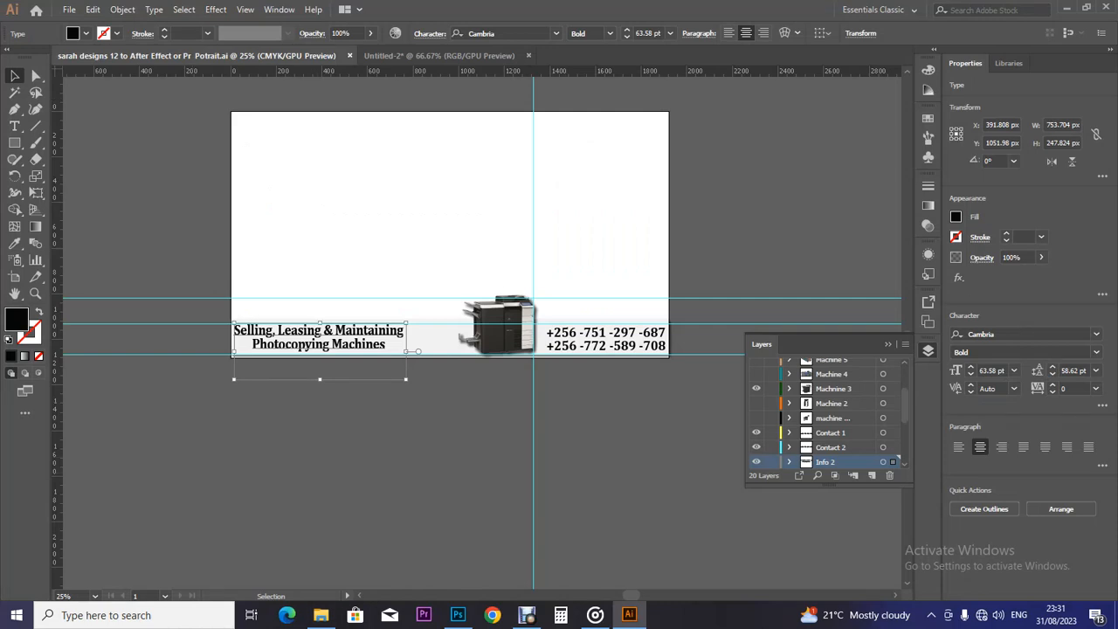
scroll(825, 411, down, 5)
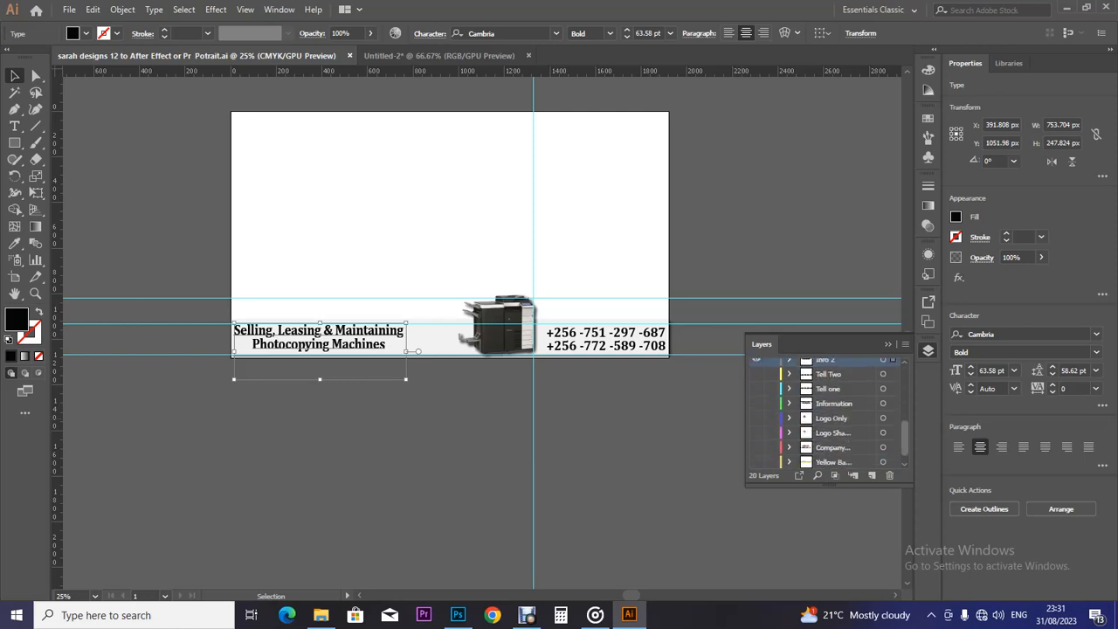
scroll(826, 411, up, 6)
scroll(825, 411, up, 2)
scroll(825, 410, down, 5)
scroll(826, 410, up, 4)
scroll(825, 410, down, 1)
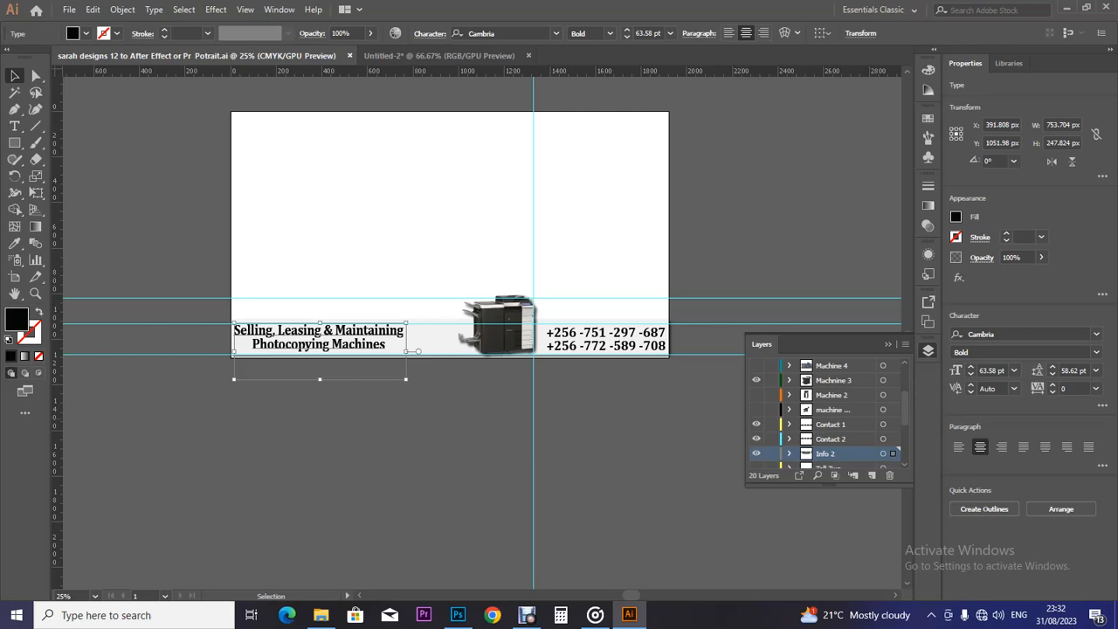
key(ctrl+shift+a)
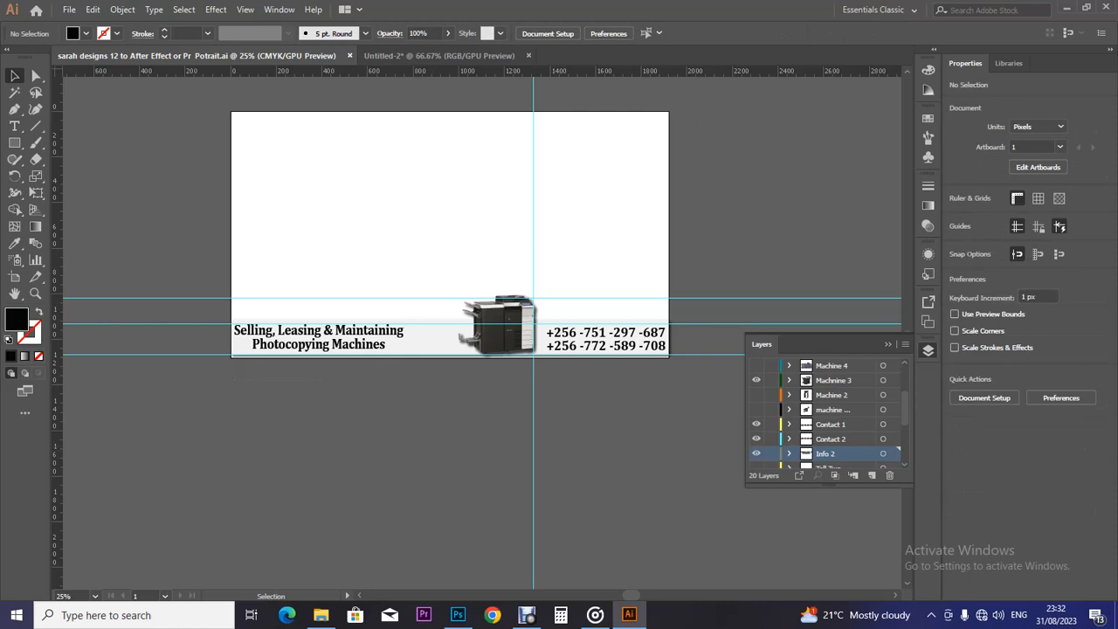
Paste the copied phone number text, move it below the artboard and replace its wording with Latestugmusic.online
key(ctrl+v)
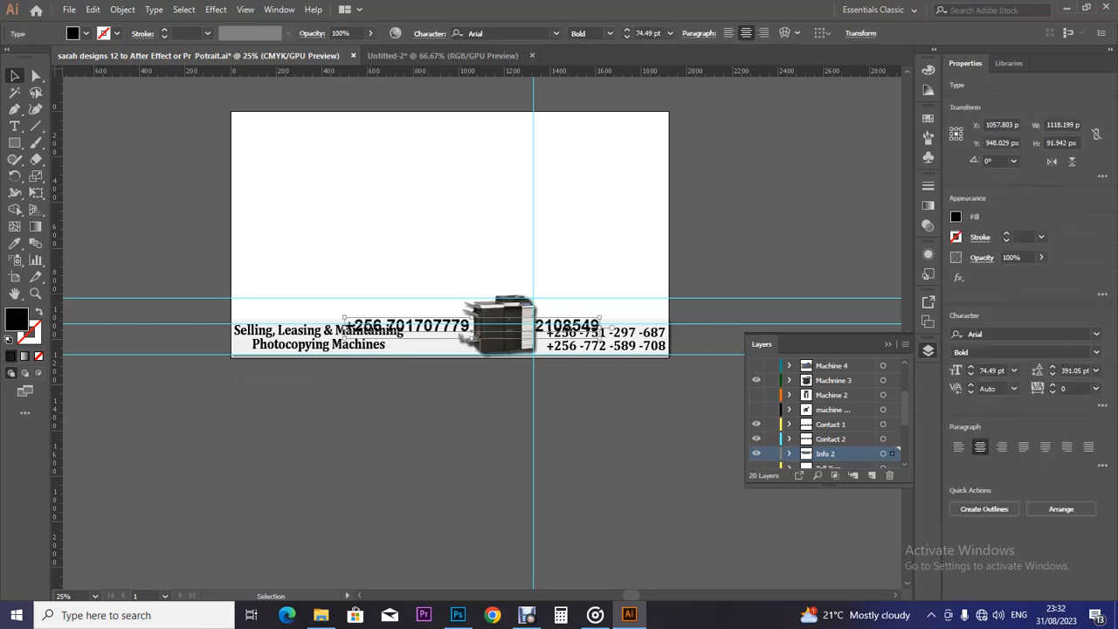
drag(467, 324, 440, 404)
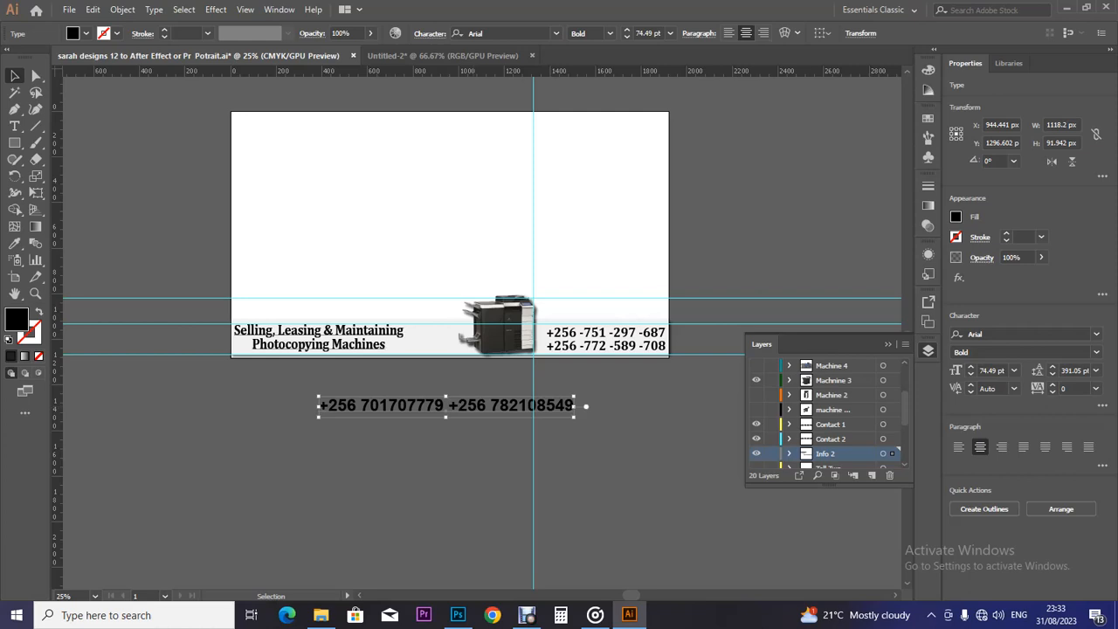
key(t)
drag(319, 405, 573, 405)
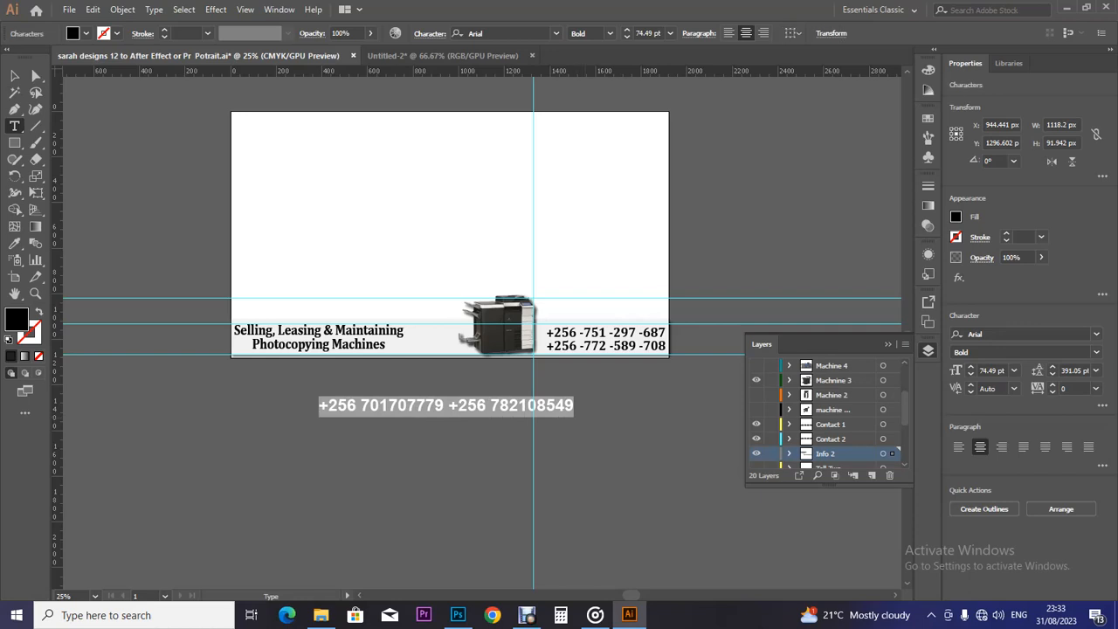
text(Lat)
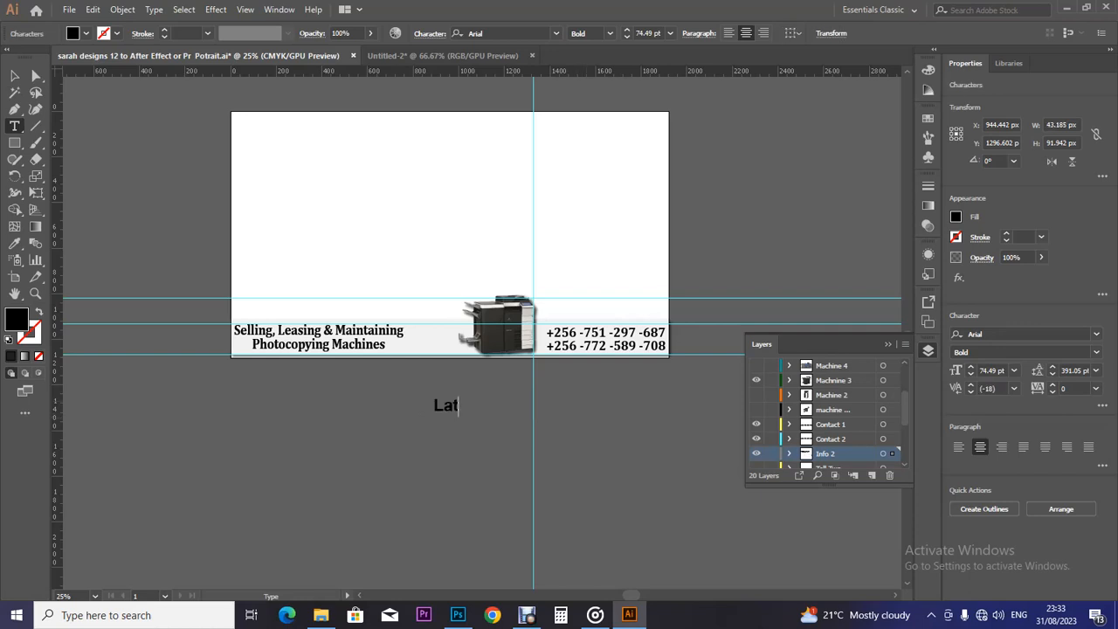
text(estugmusic)
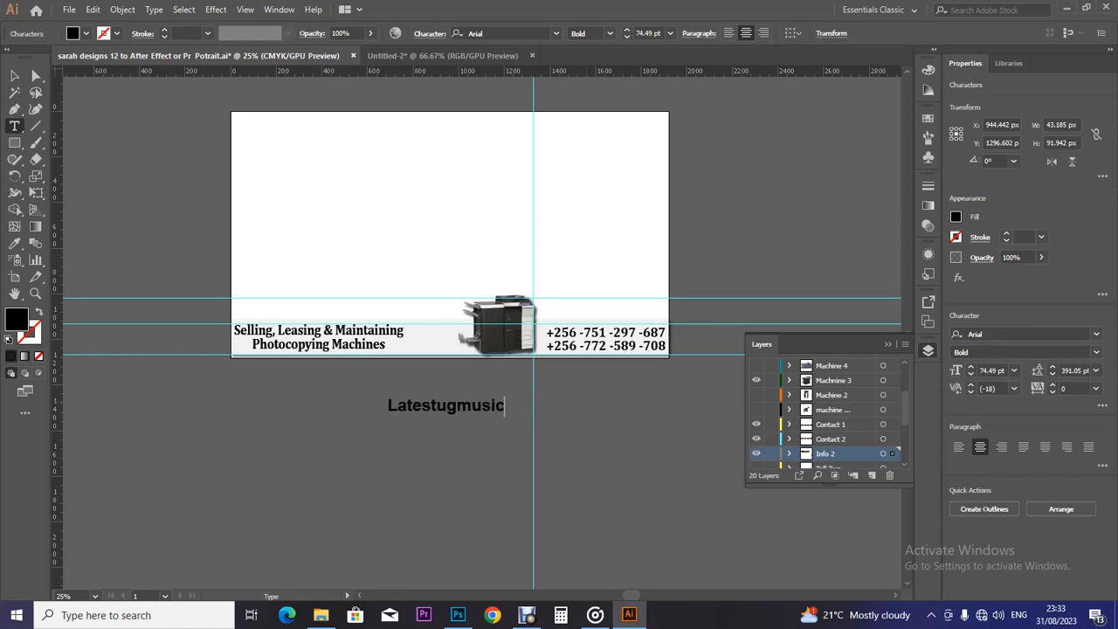
text(.onl)
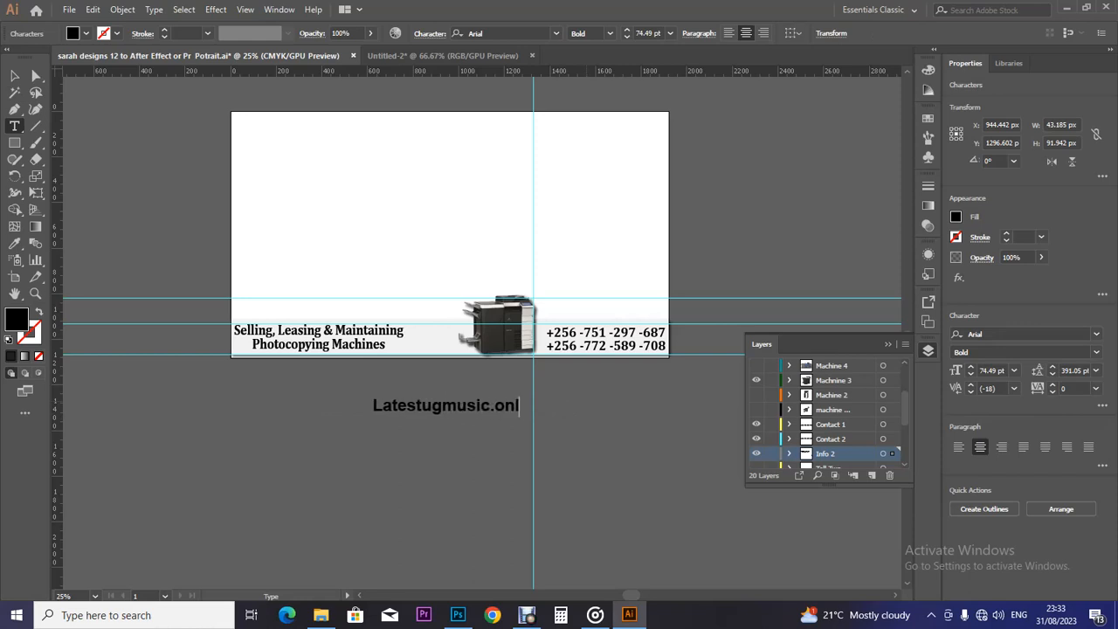
text(ine)
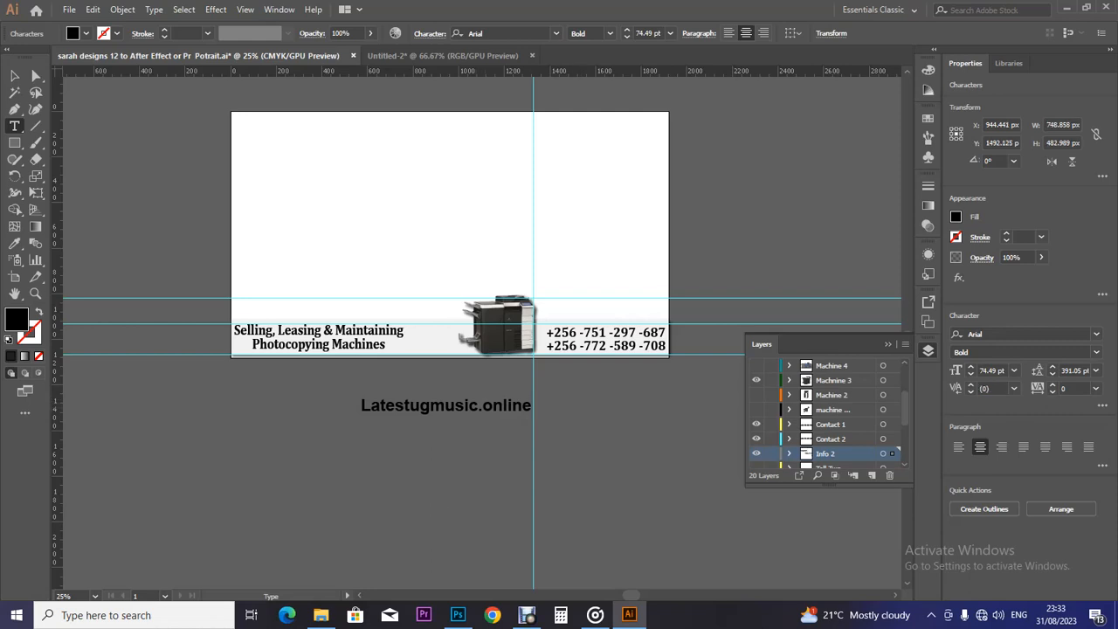
Add latestugmusic.com after the first web address in the text below the artboard, separating the two with a comma
text(late)
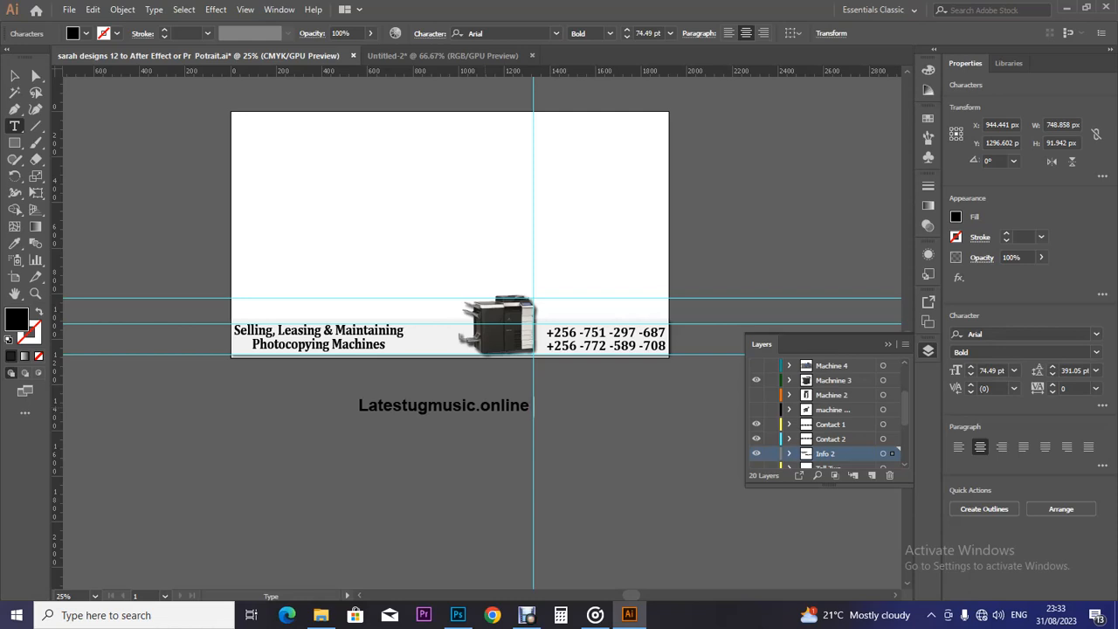
text(st)
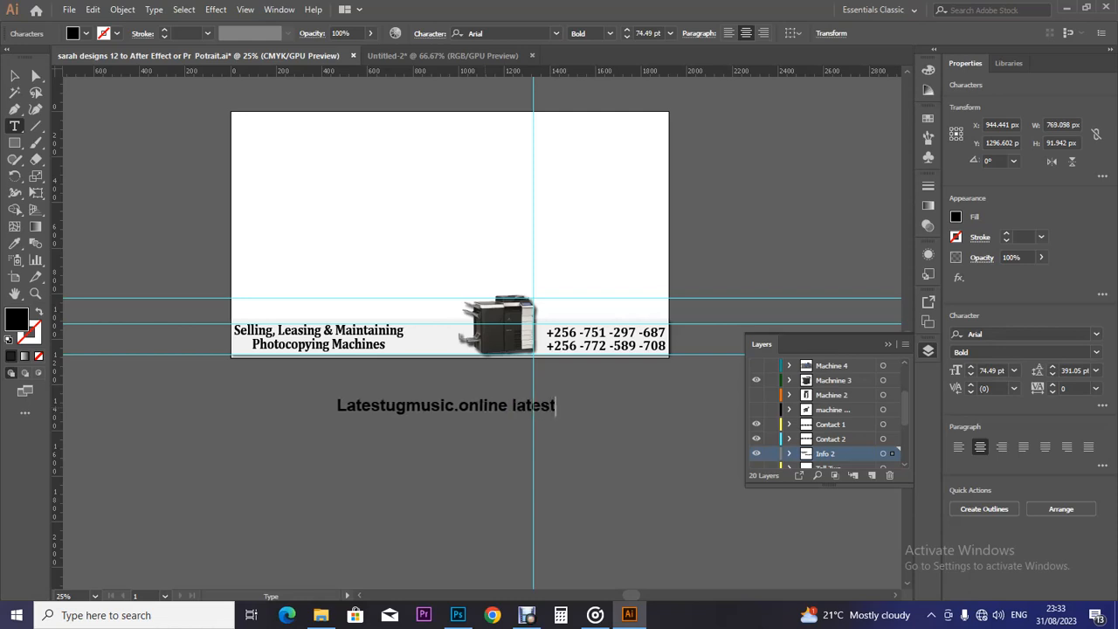
text(ug)
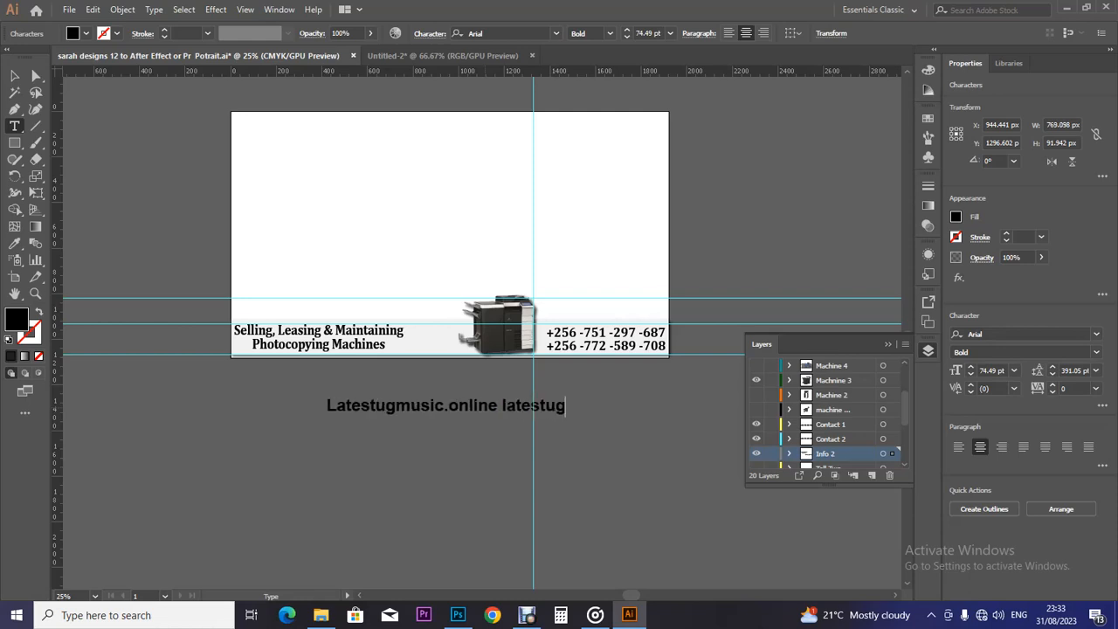
text(music)
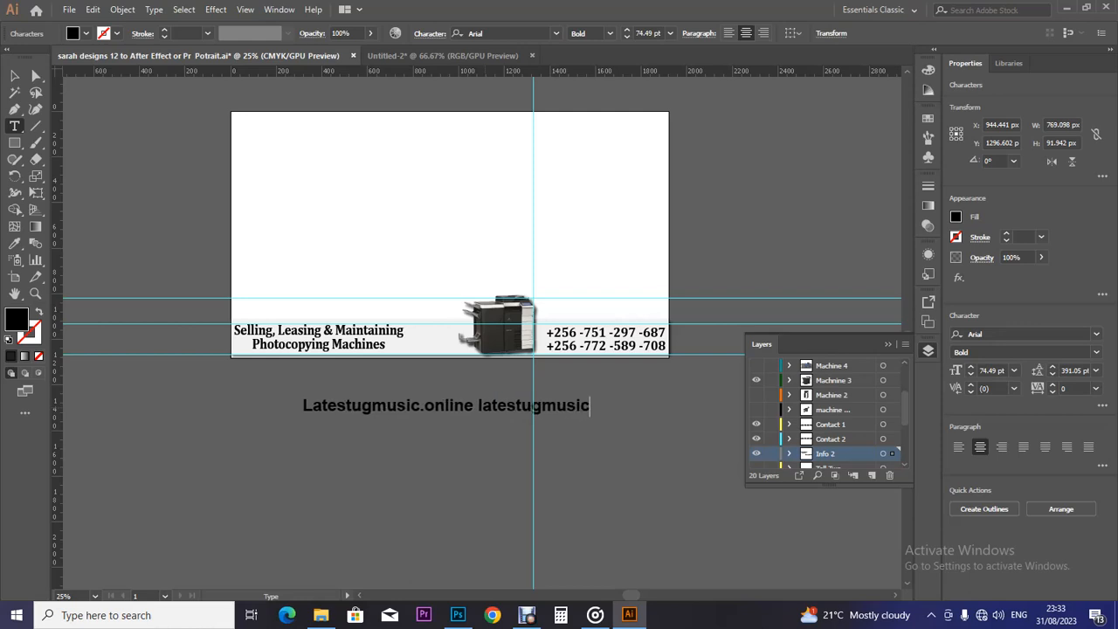
text(.com)
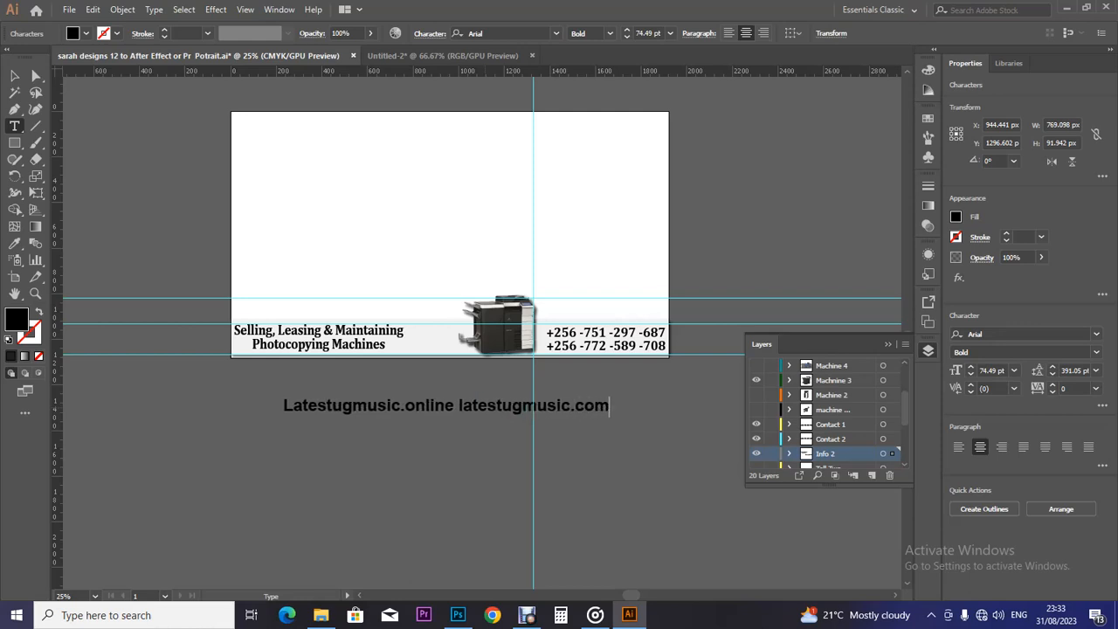
click(454, 405)
text(,)
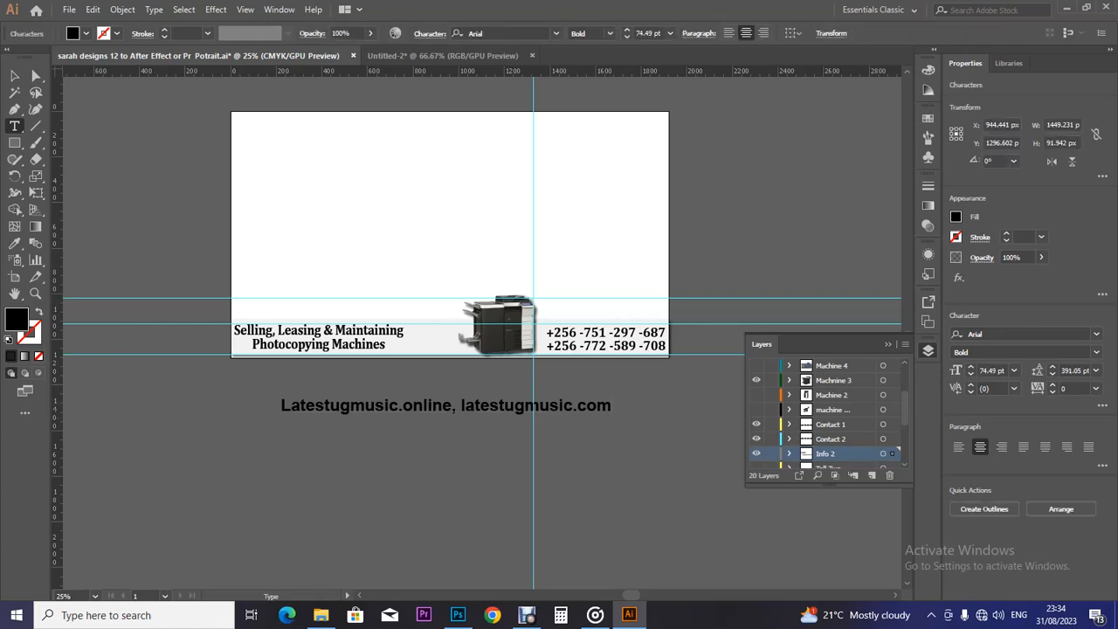
Append latestugmusic.xyz as the third web address at the end of the text line
text(latest)
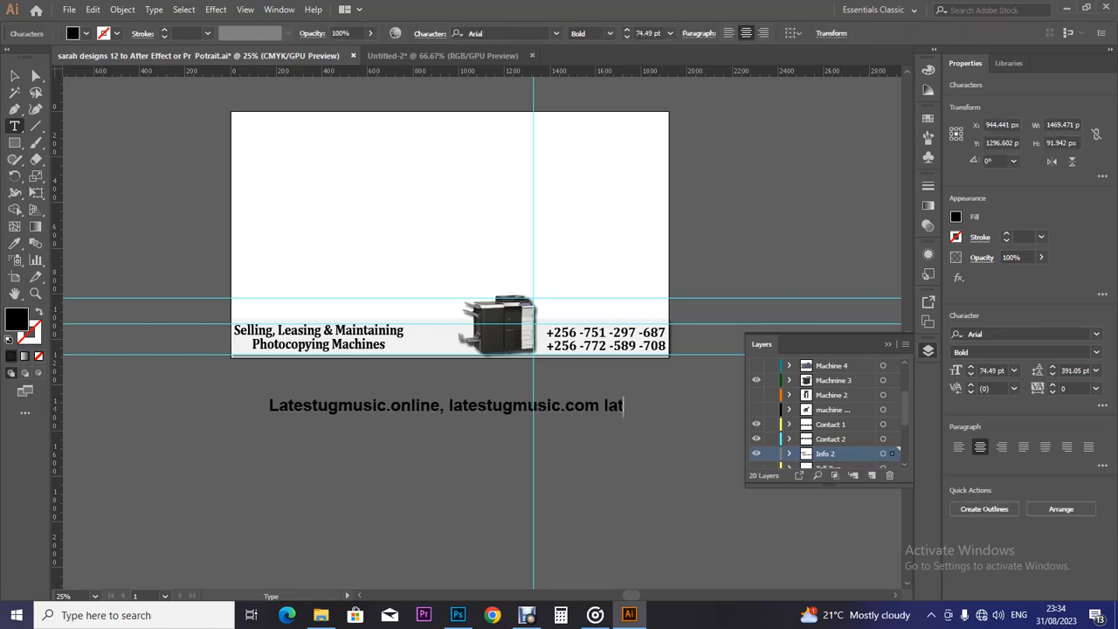
key(BackSpace)
text(ugmusic)
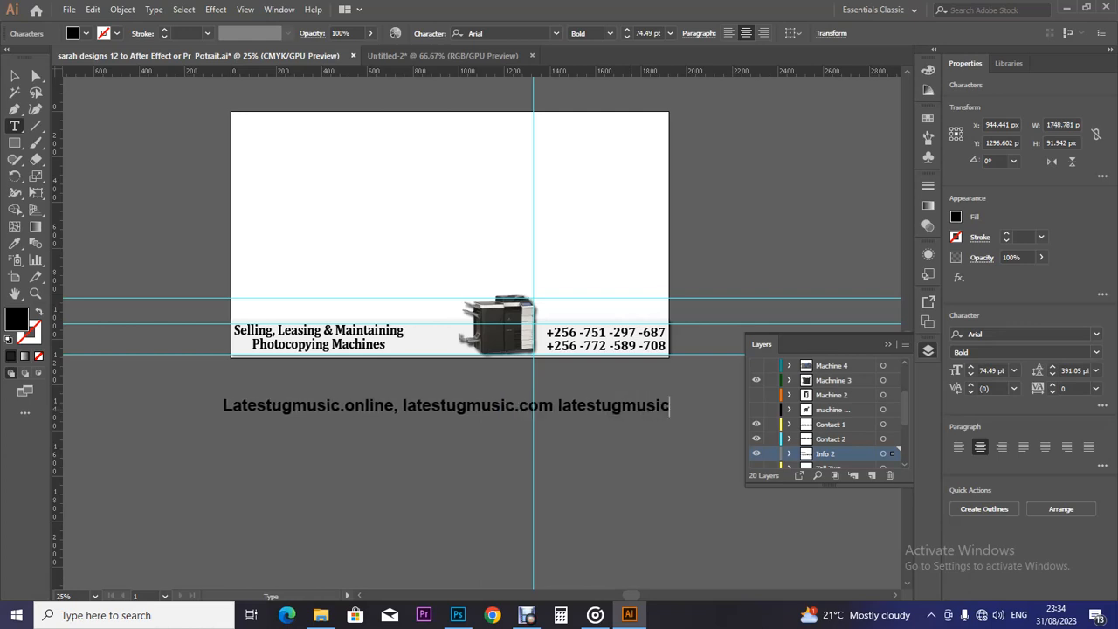
text(.)
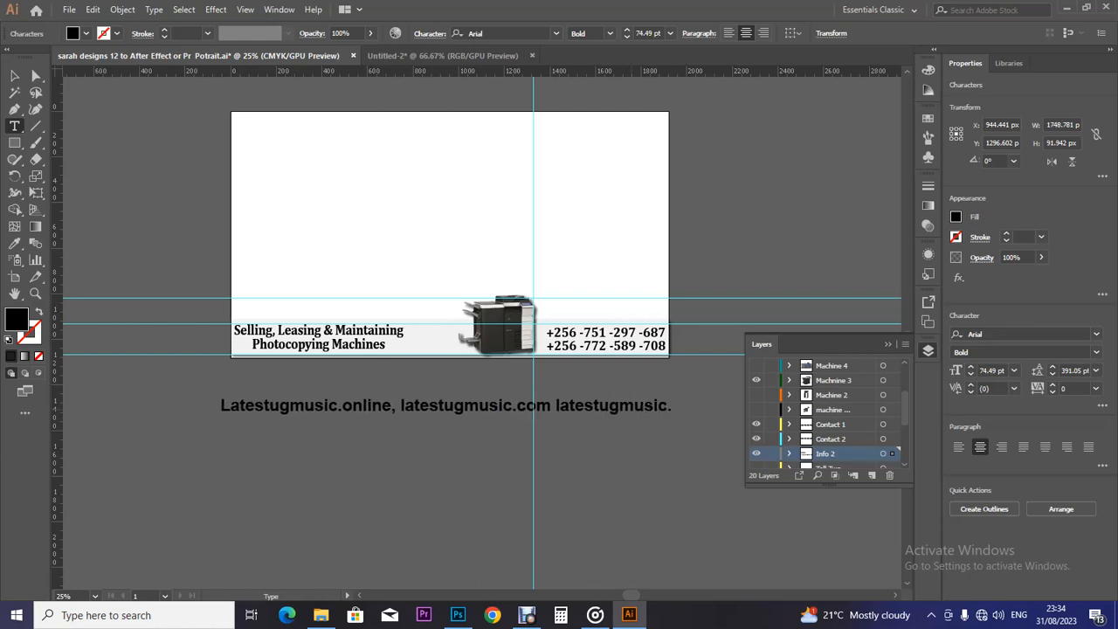
text(xyz)
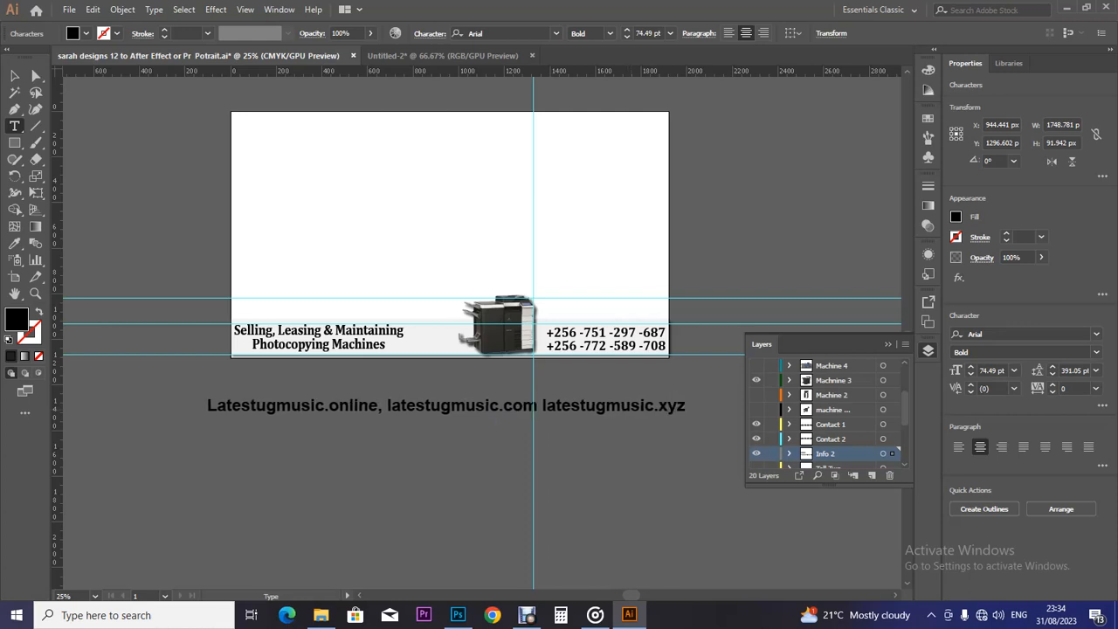
Add the text Munye Scripts on a new line below the web addresses
click(546, 405)
click(445, 496)
text(Munye Scripts)
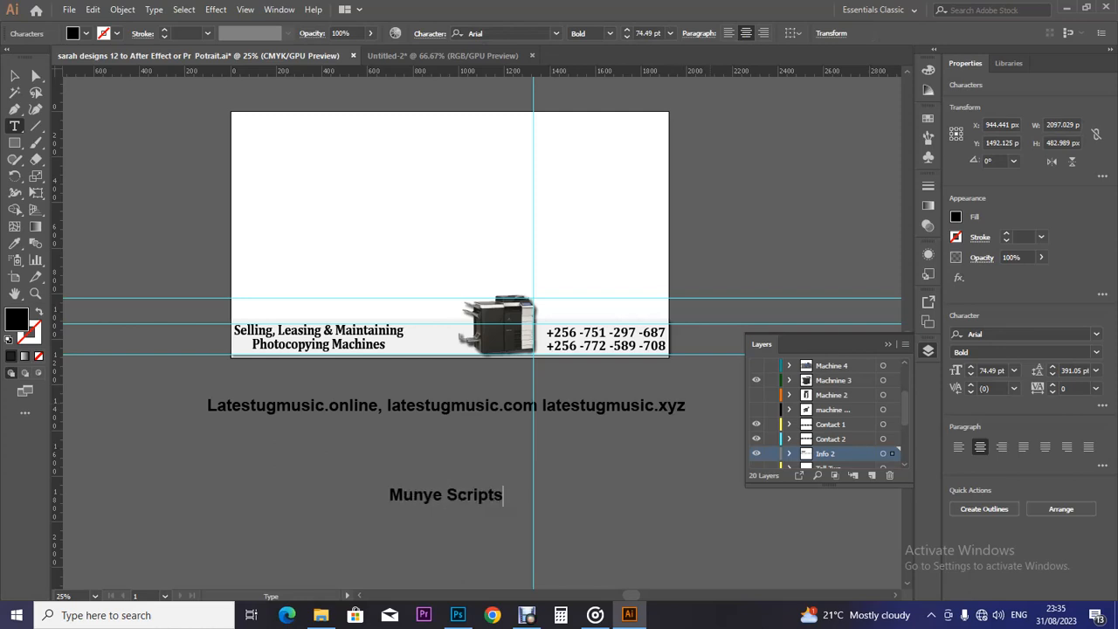